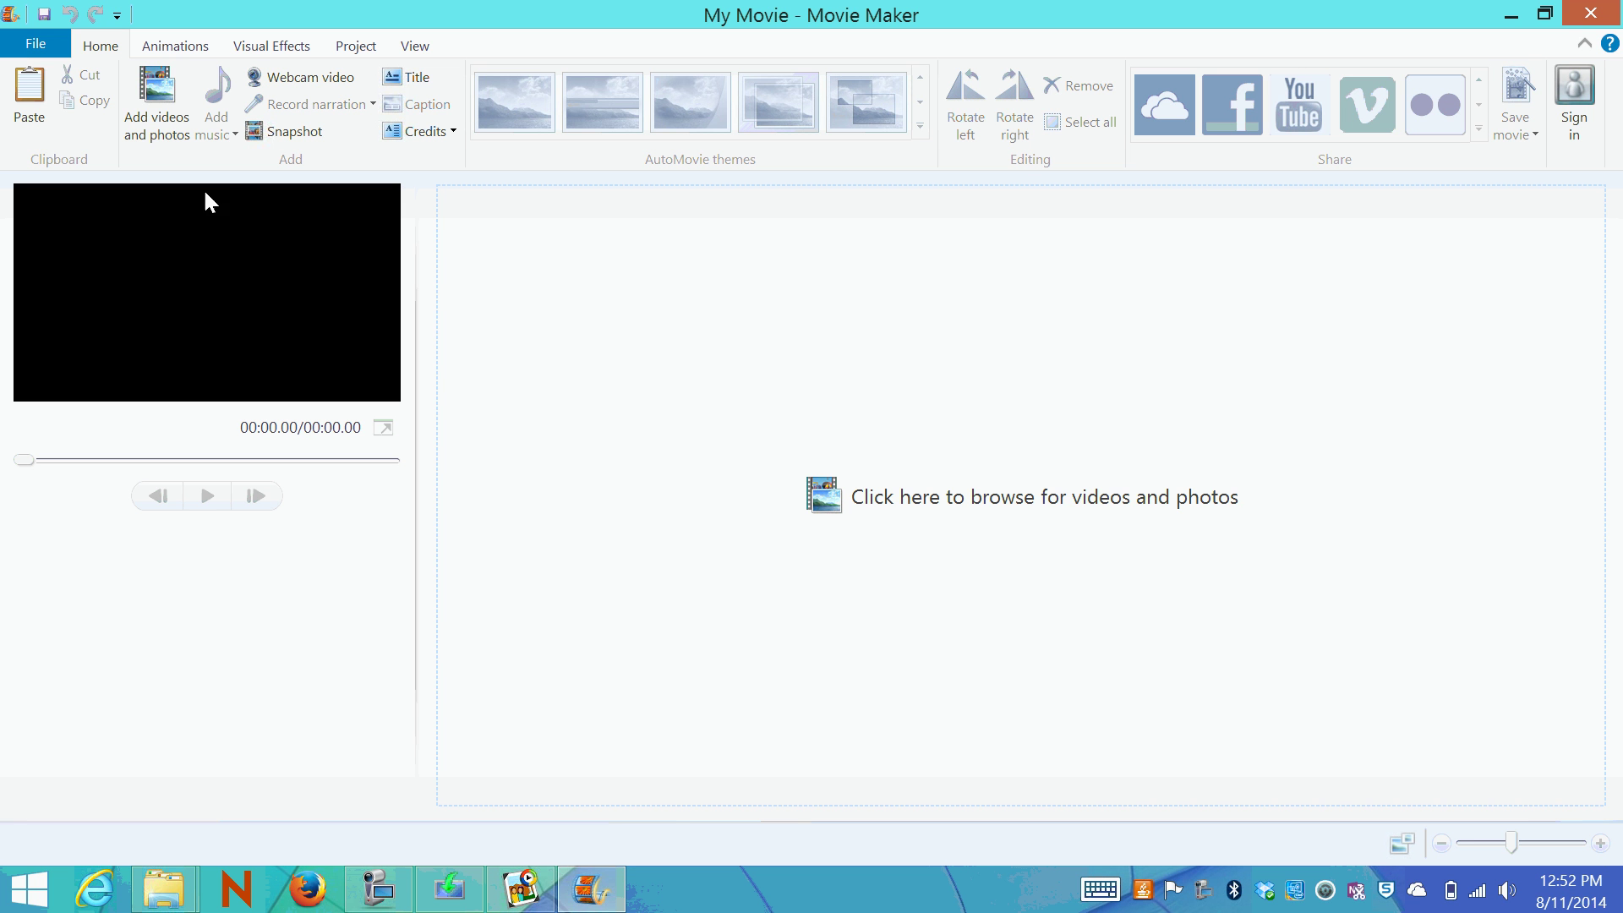
Add the Untitled image from the Pictures folder to the movie project.
left_click(167, 127)
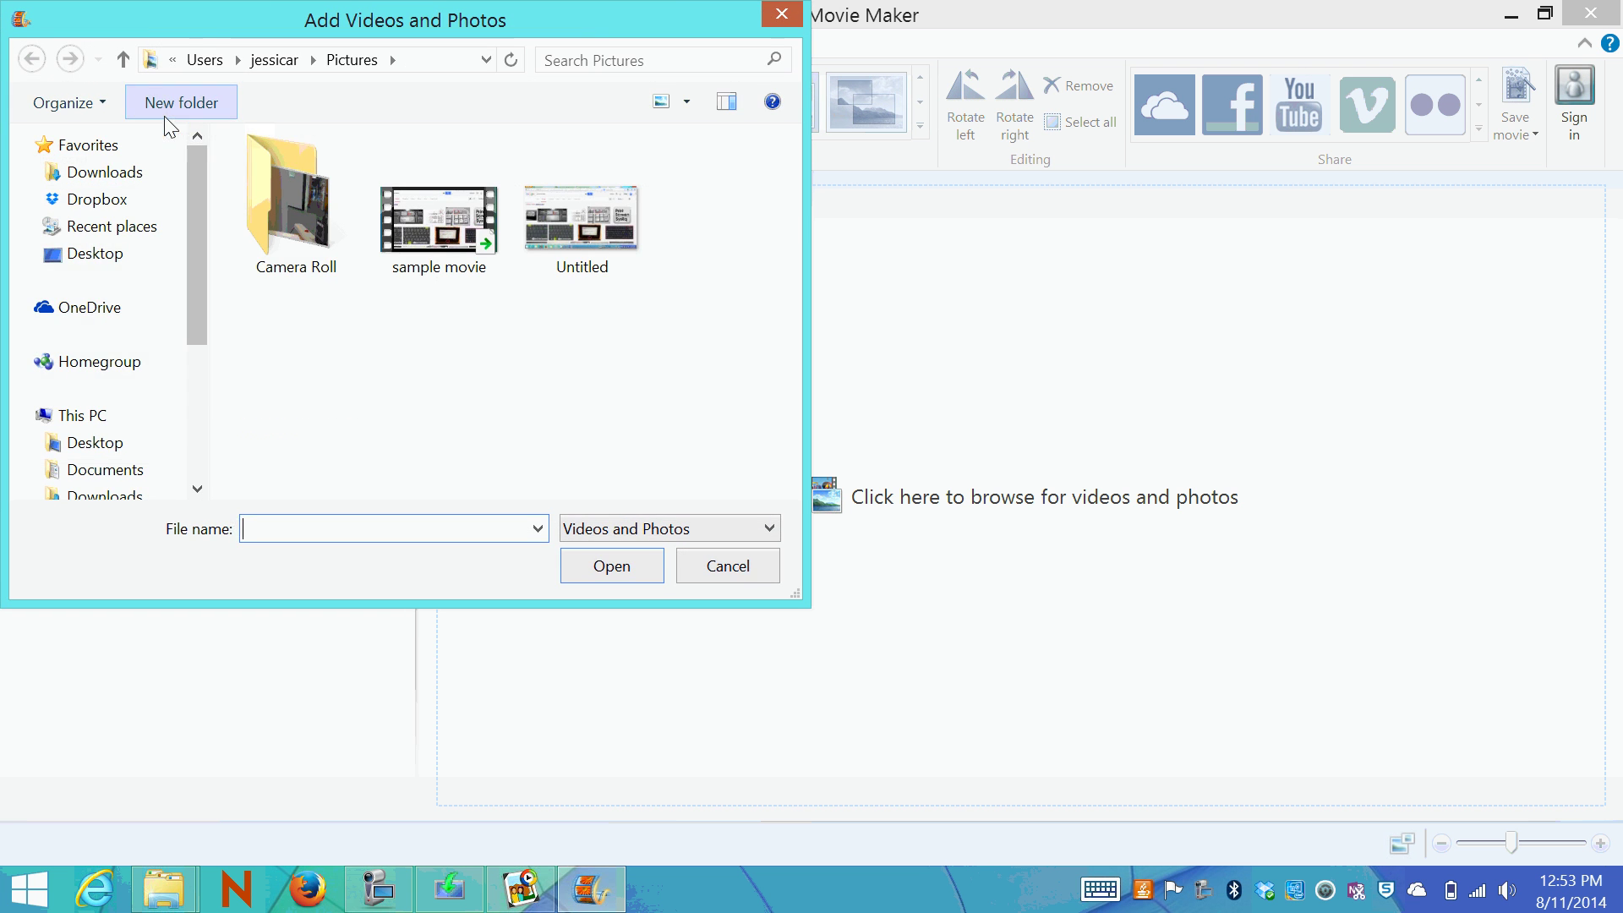
left_click(742, 582)
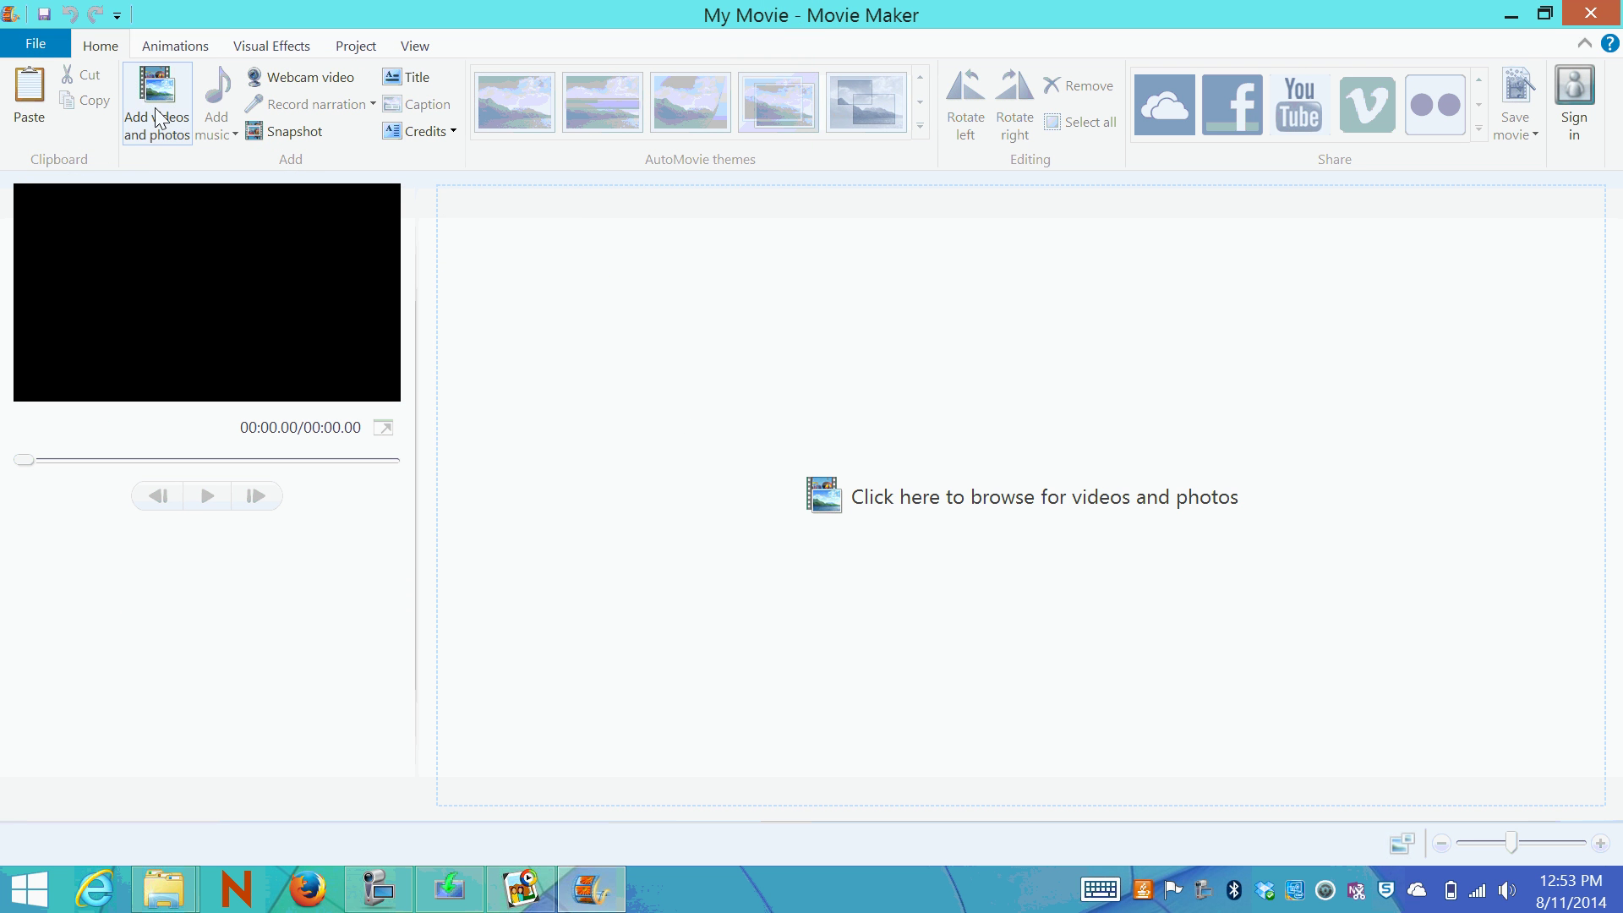
left_click(167, 119)
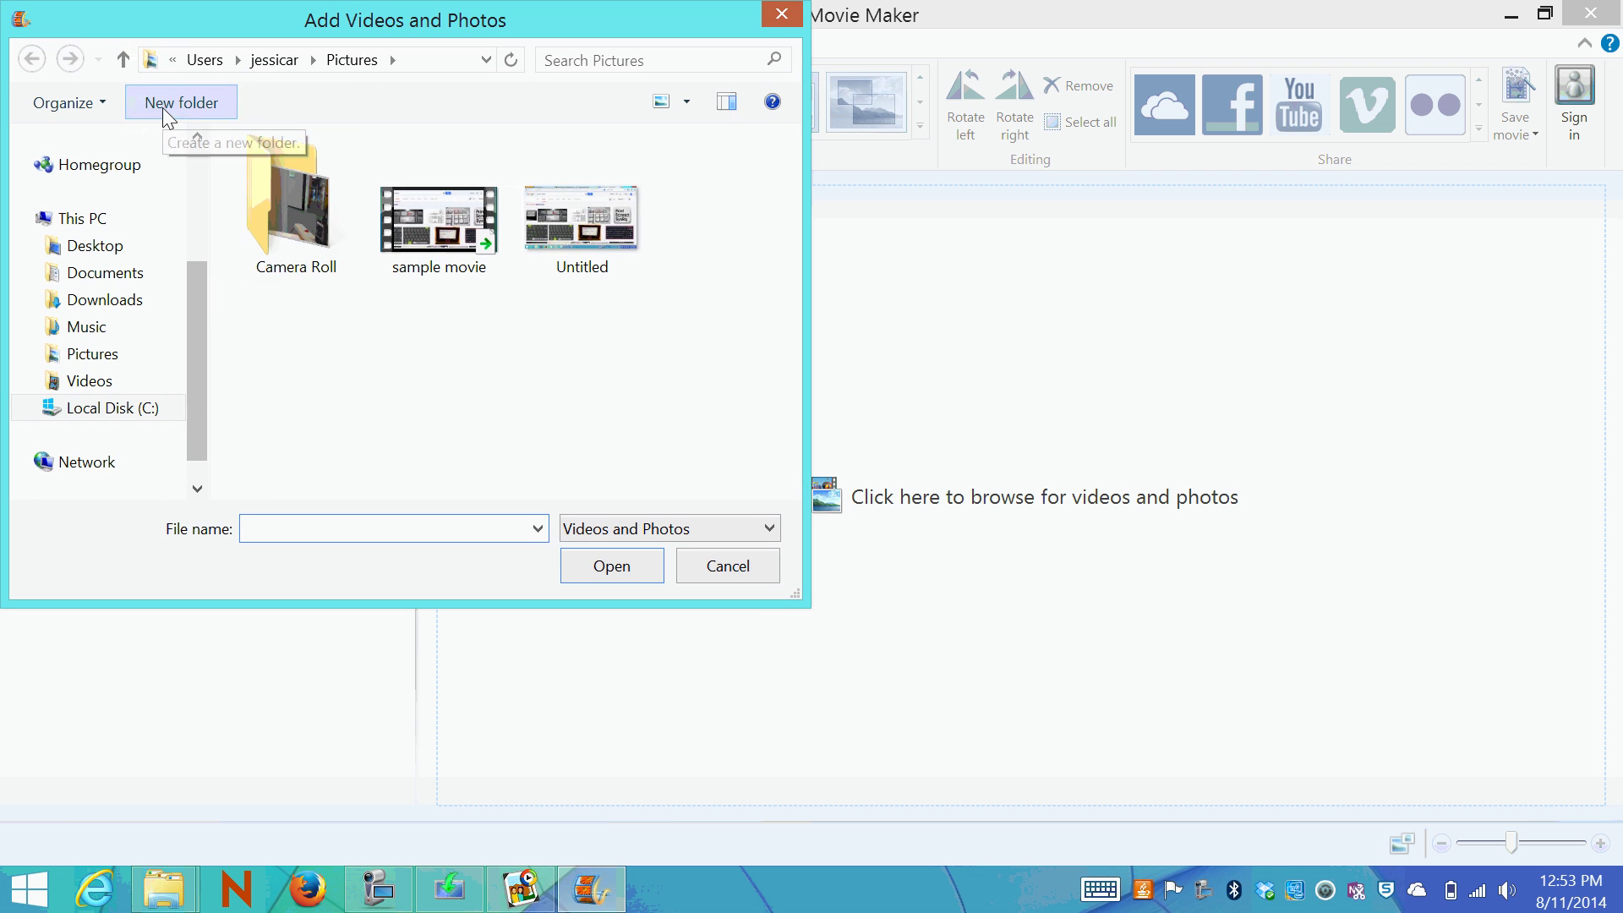
left_click(623, 258)
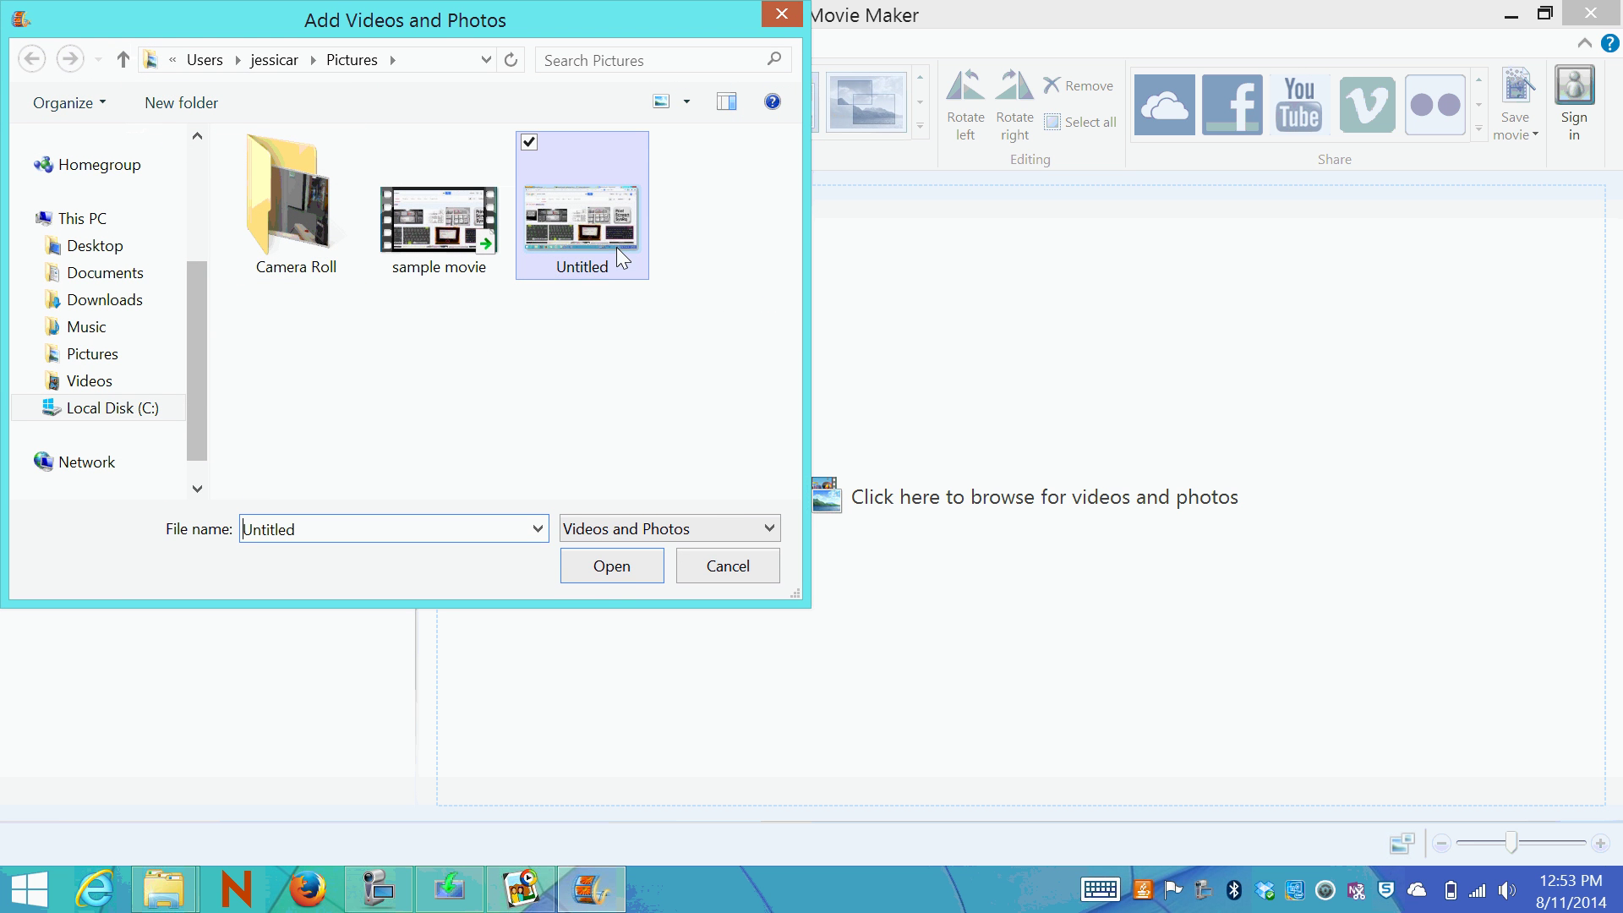
left_click(608, 582)
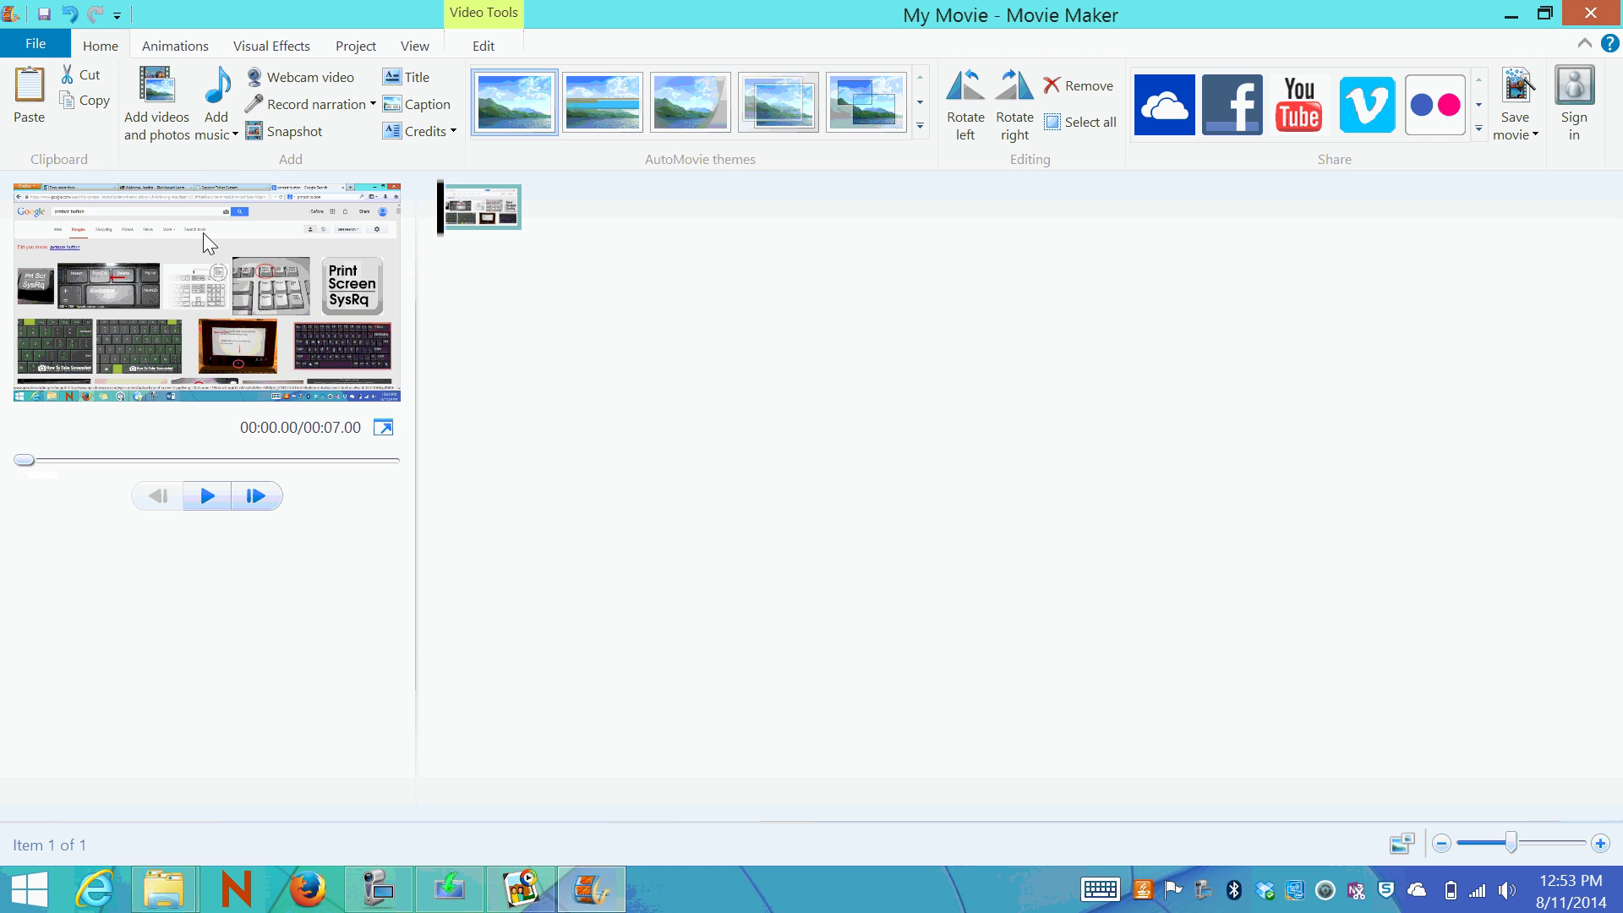
Add sample recording.wma from the Desktop as the movie's music and play the preview.
left_click(226, 129)
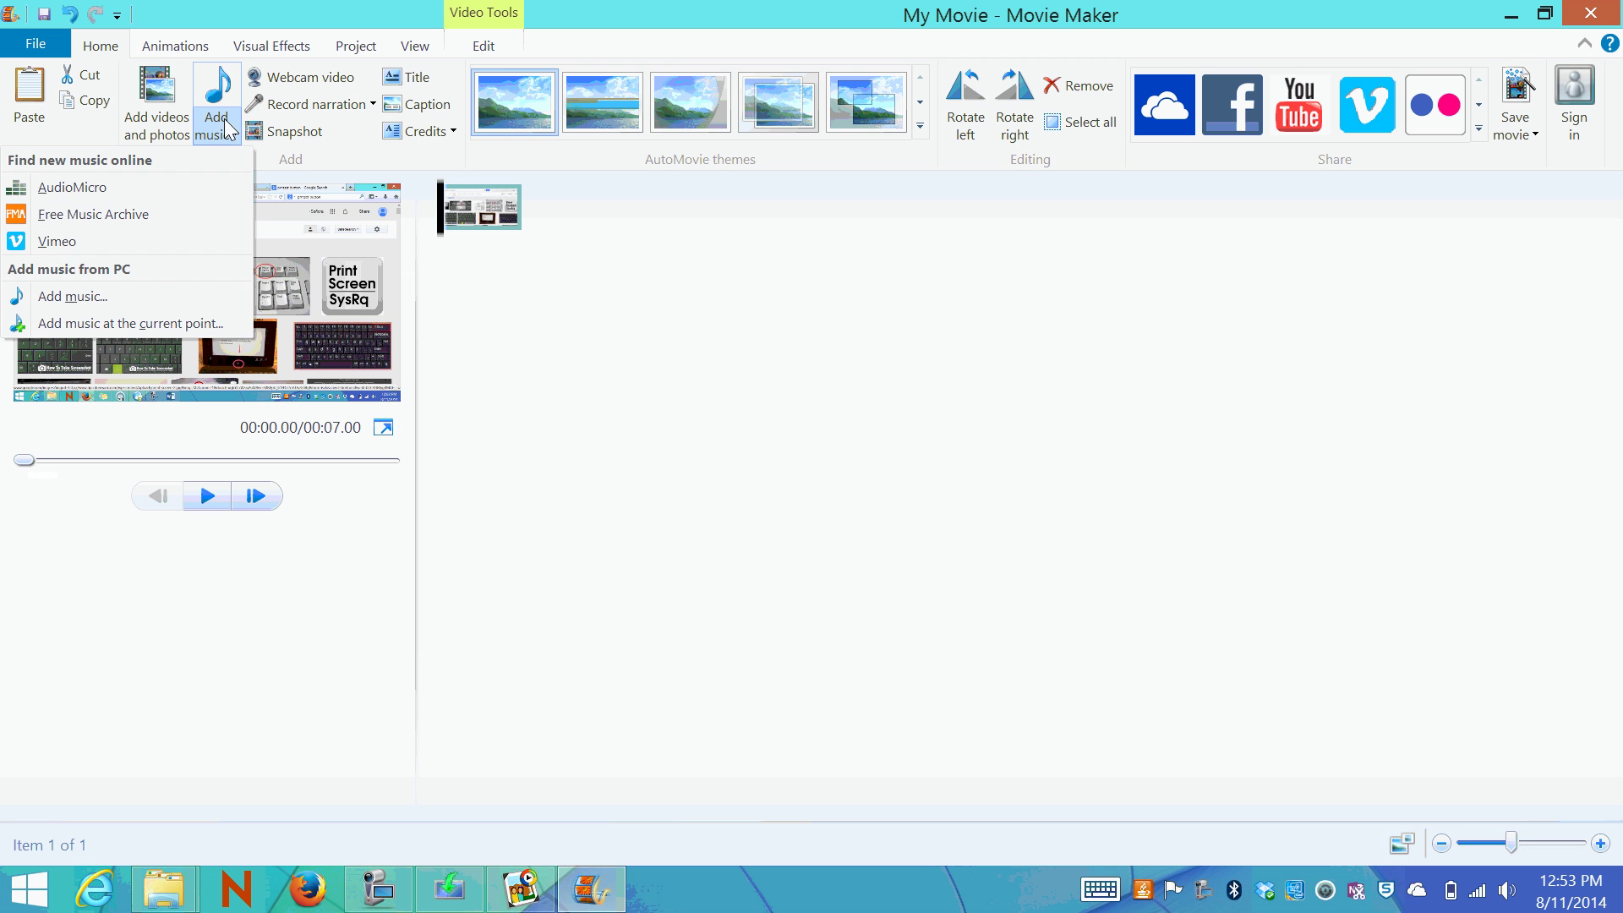
left_click(145, 304)
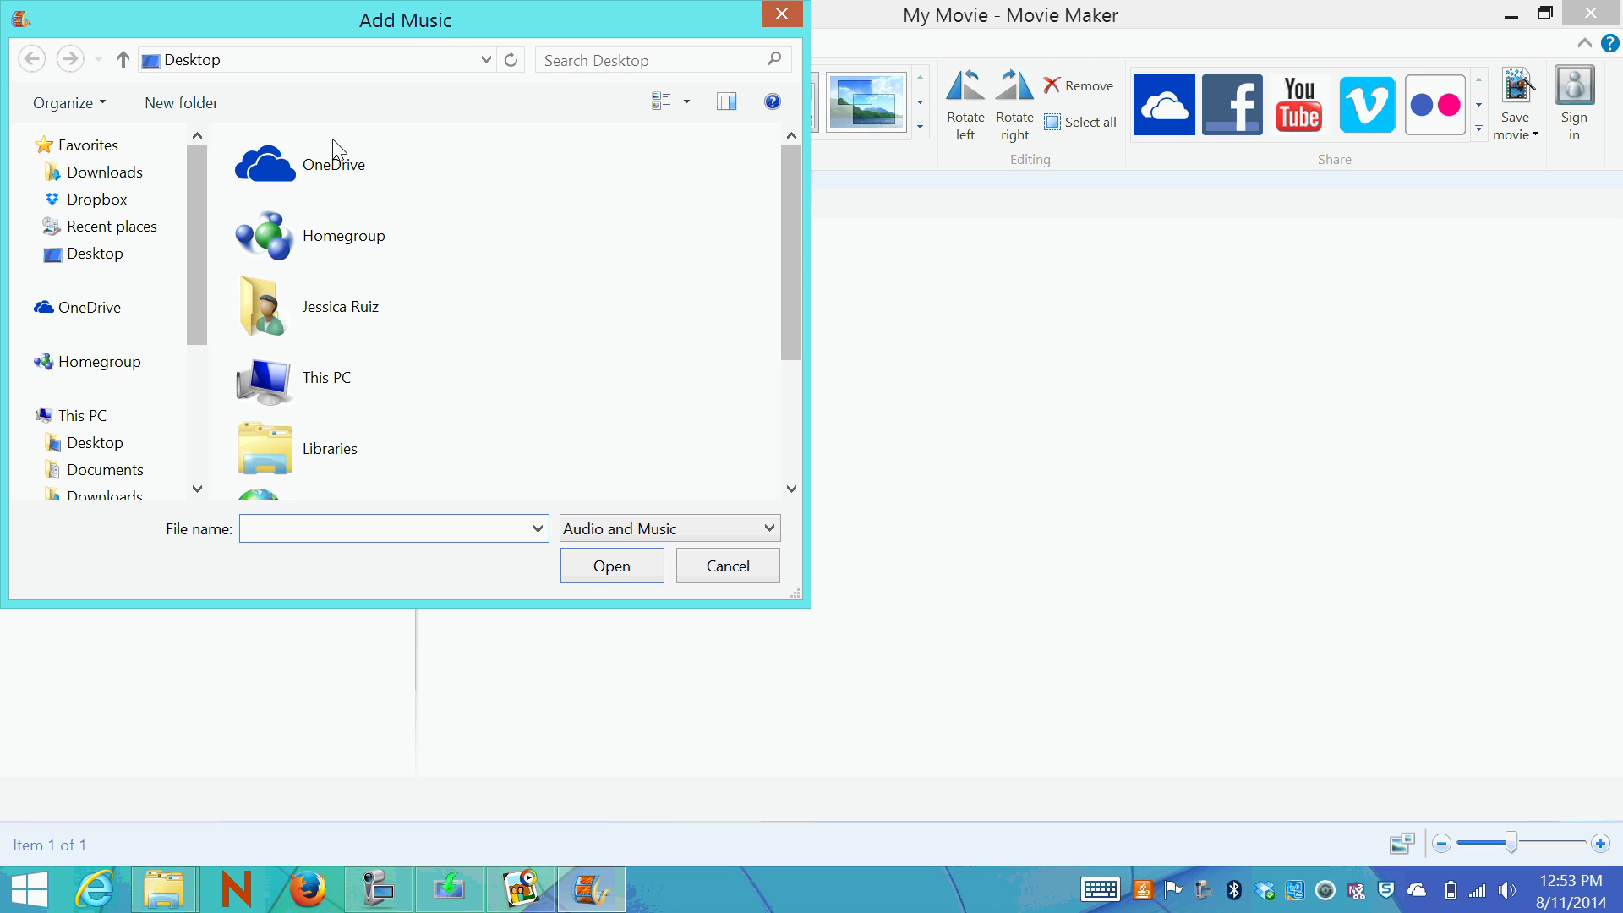
mouse_move(191, 223)
left_mouse_down()
mouse_move(189, 386)
mouse_move(181, 222)
left_mouse_up()
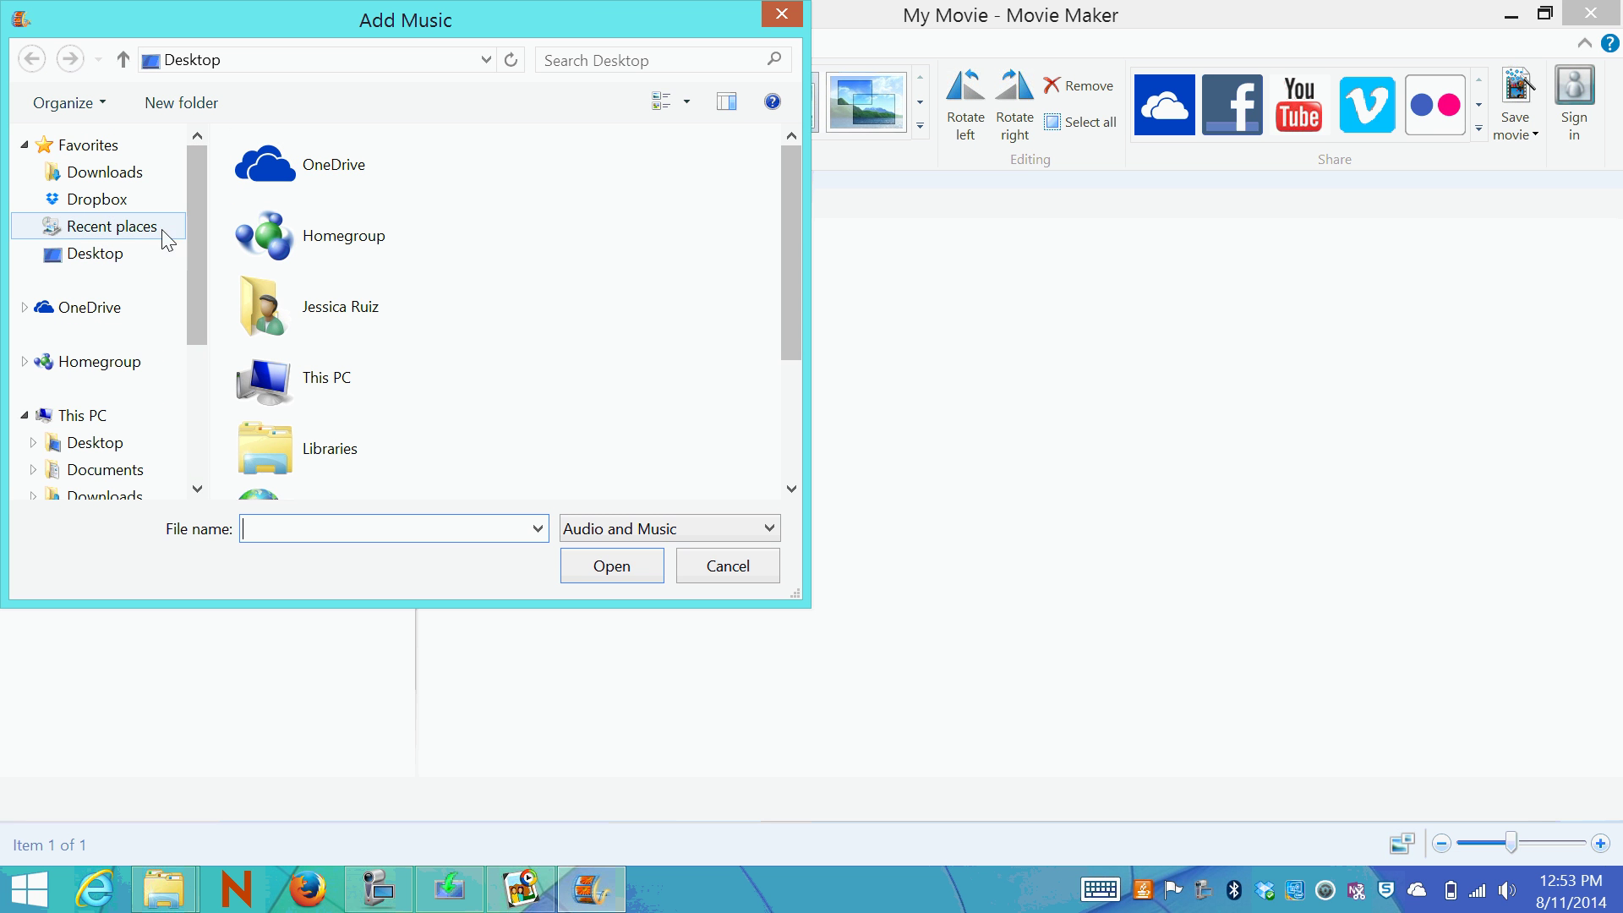
left_click(117, 257)
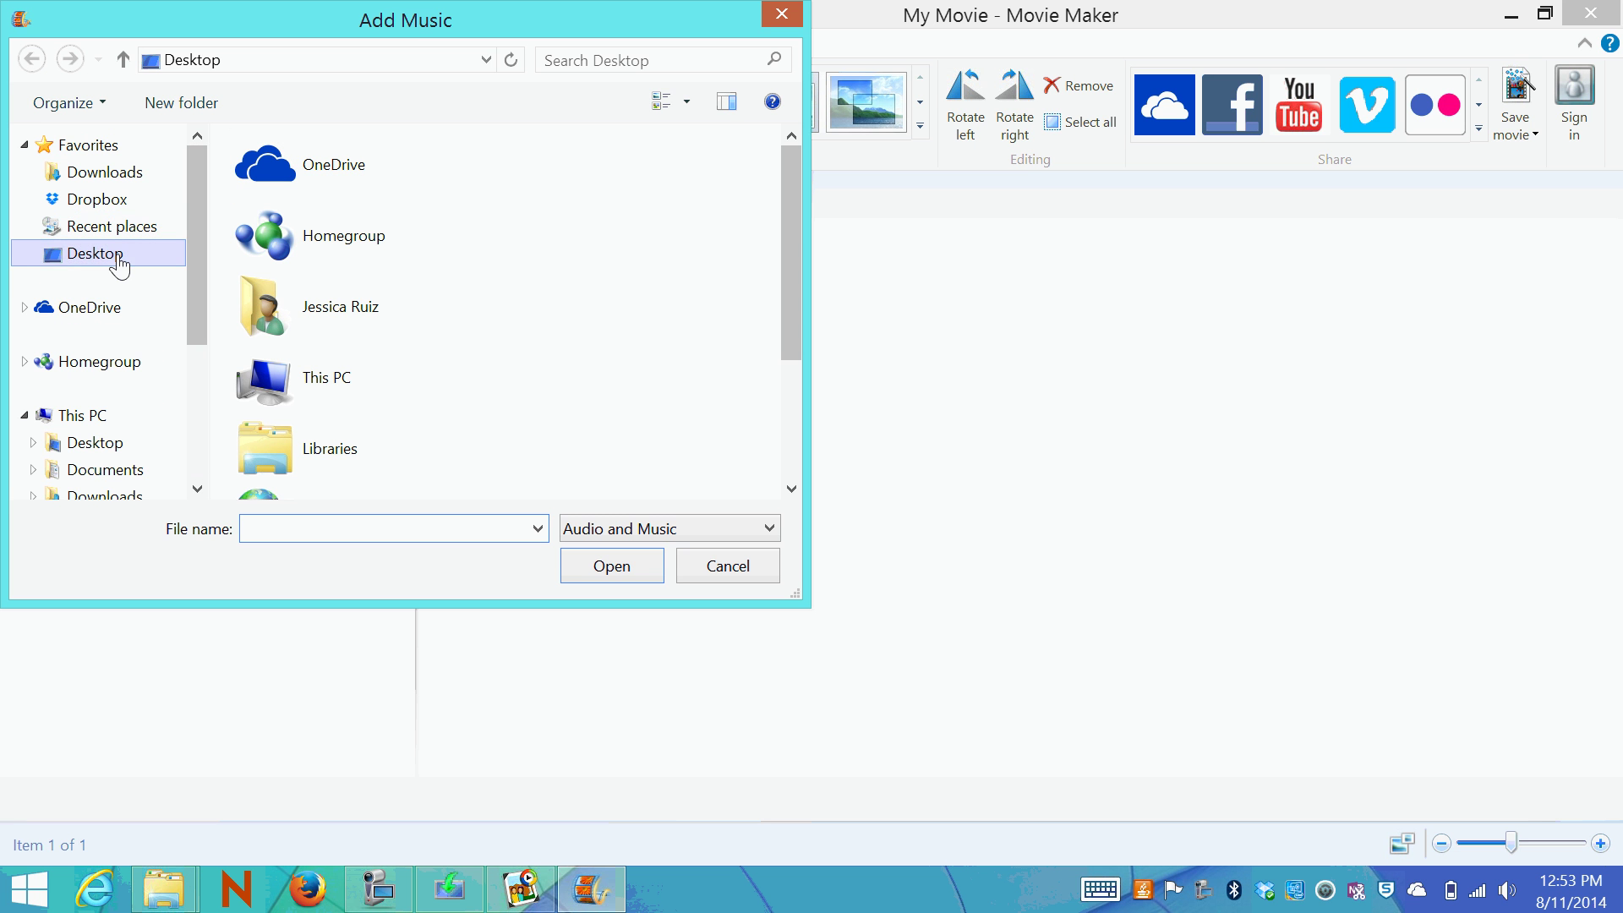
left_click(380, 537)
type("samp")
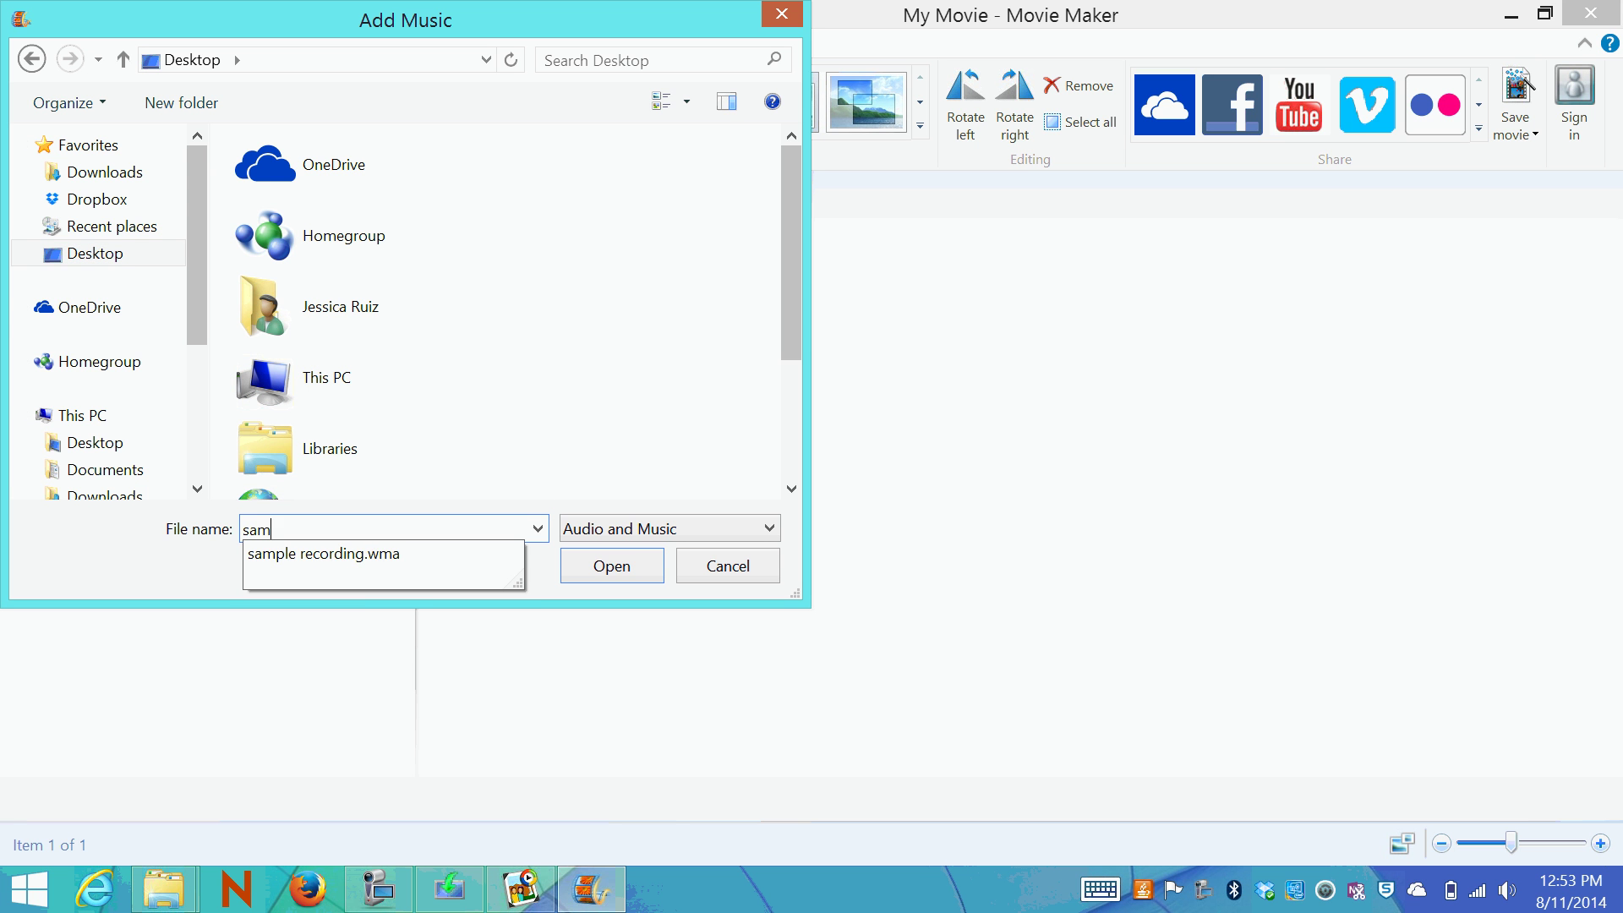
left_click(449, 561)
left_click(590, 566)
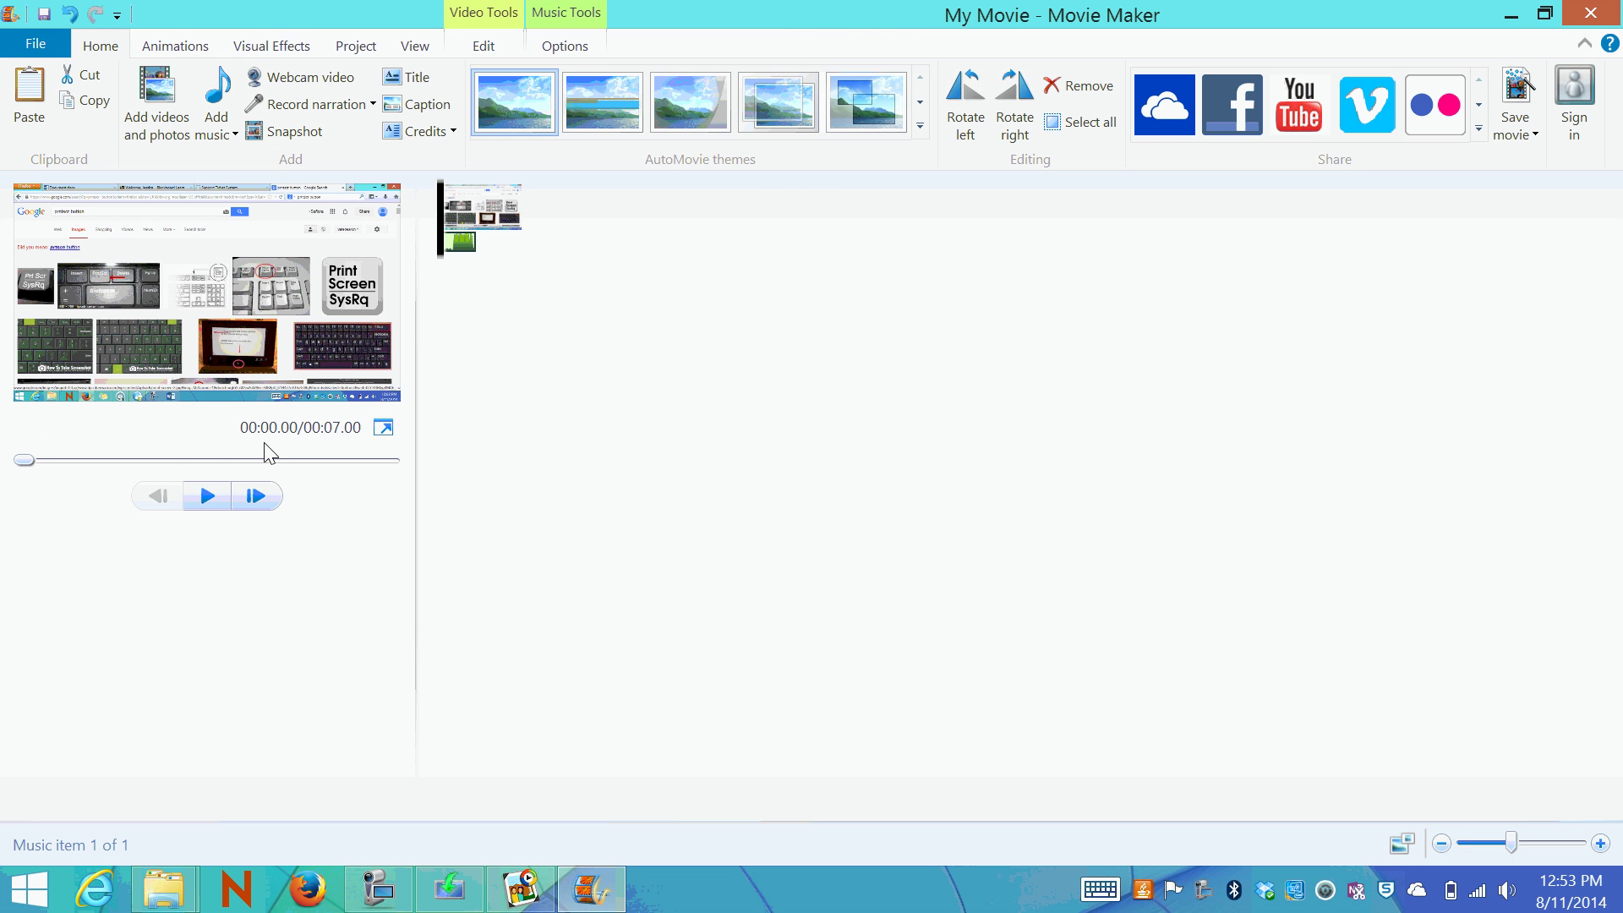
left_click(207, 496)
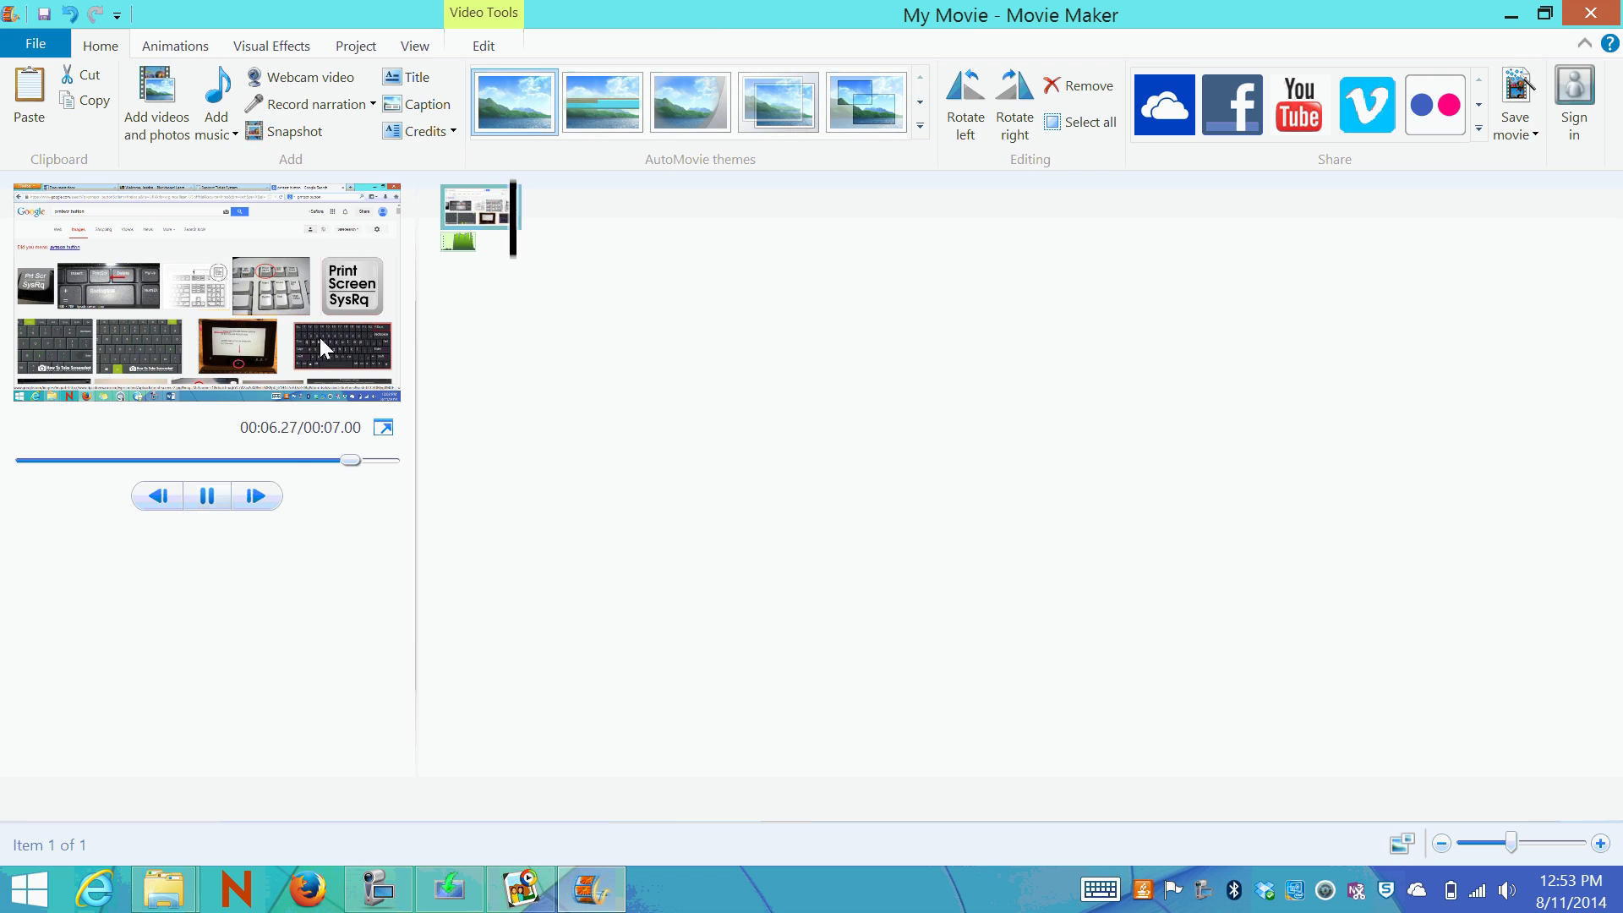
Add a title slide before the picture with the text "sample movie".
left_click(415, 77)
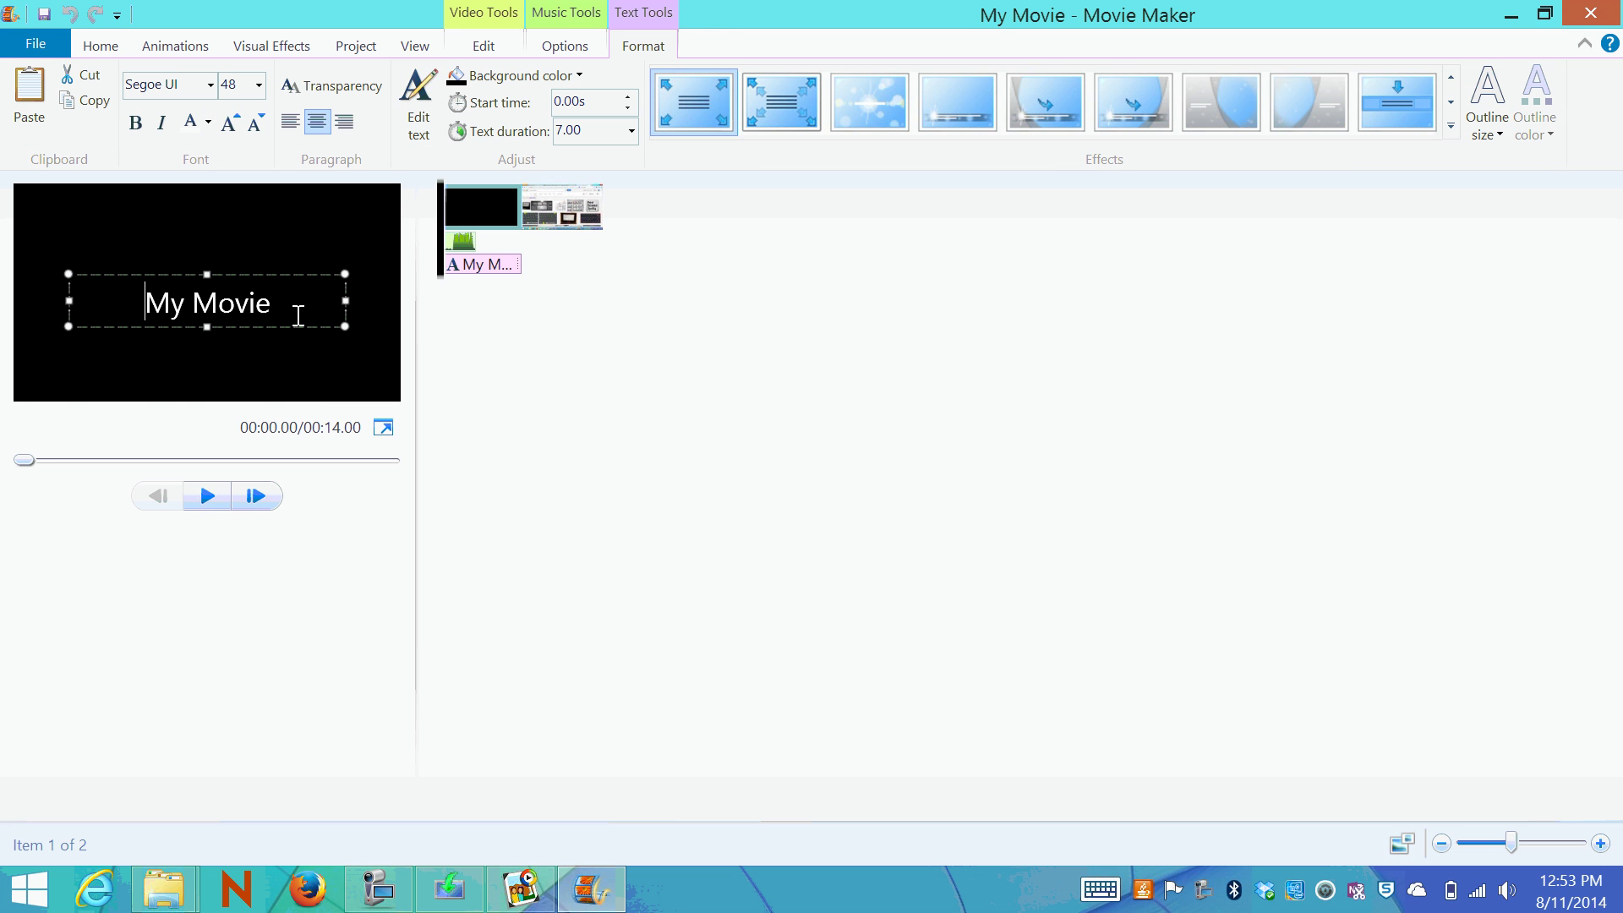
left_click_drag(301, 315, 14, 309)
type("sample movie")
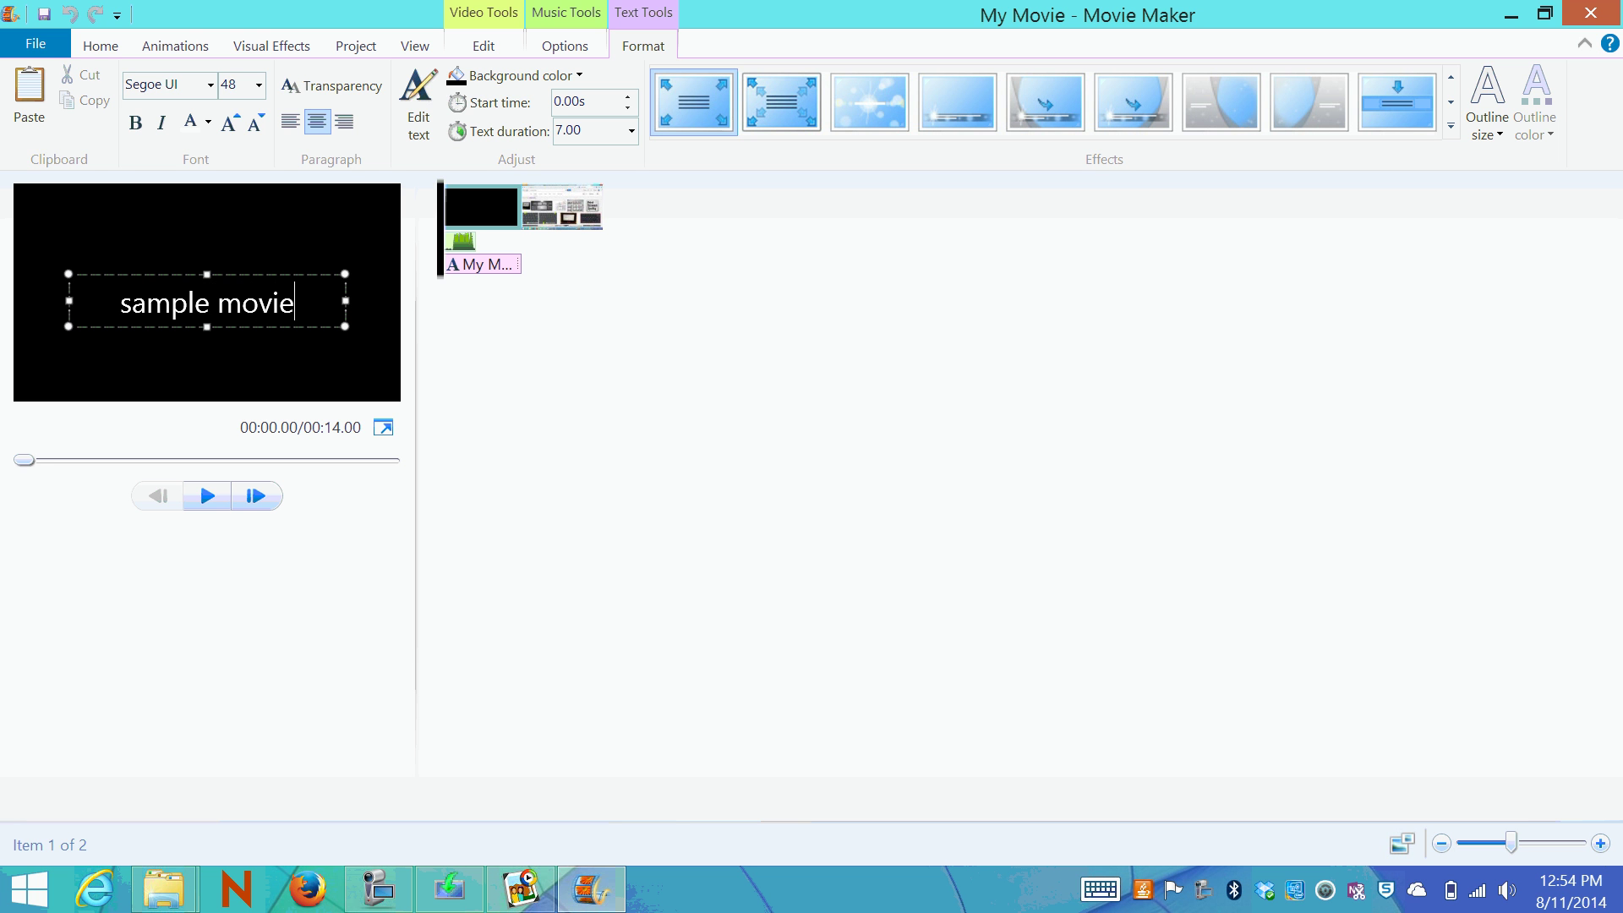
Preview the movie with its title, and move the music clip to start at about 6.49 s, beneath the picture.
left_click(207, 497)
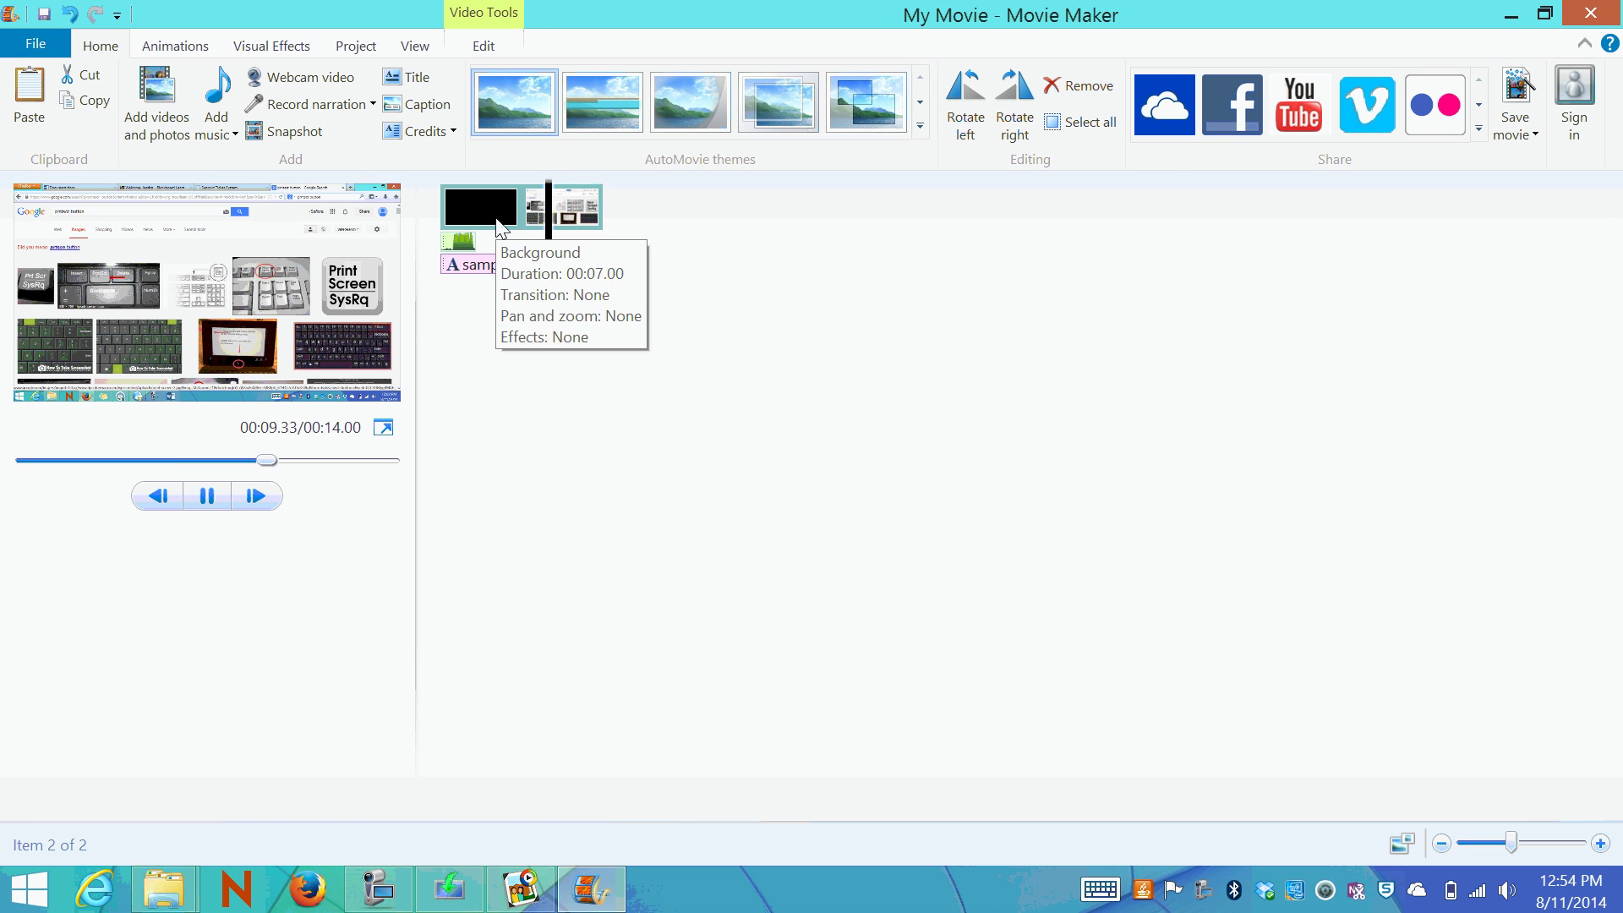
left_click_drag(461, 242, 522, 245)
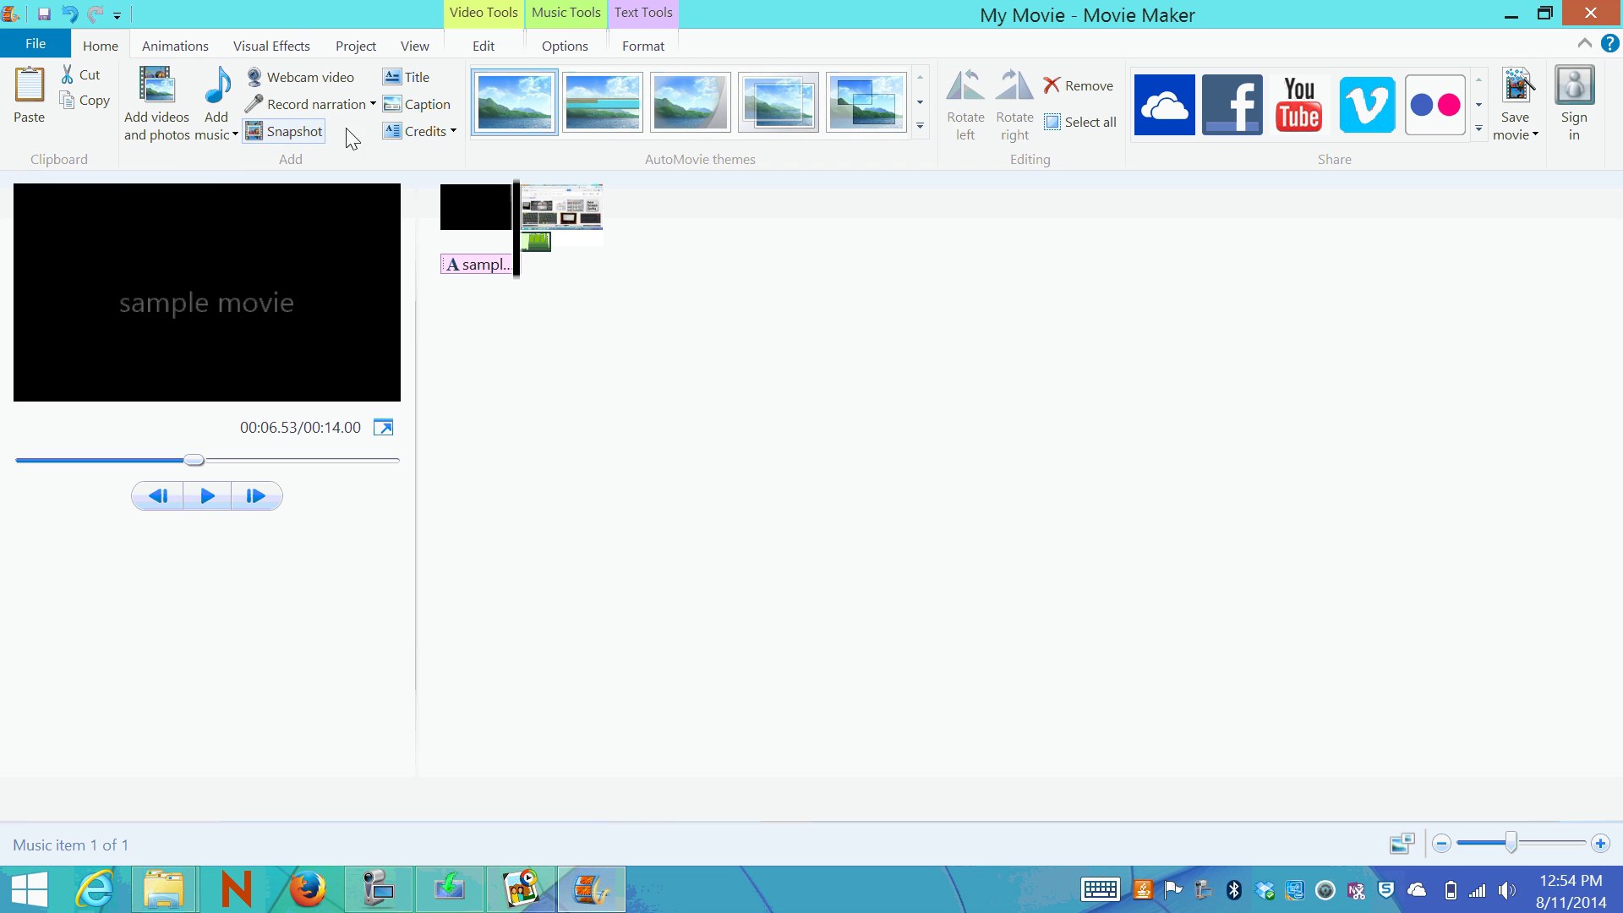
left_click(486, 49)
left_click(574, 49)
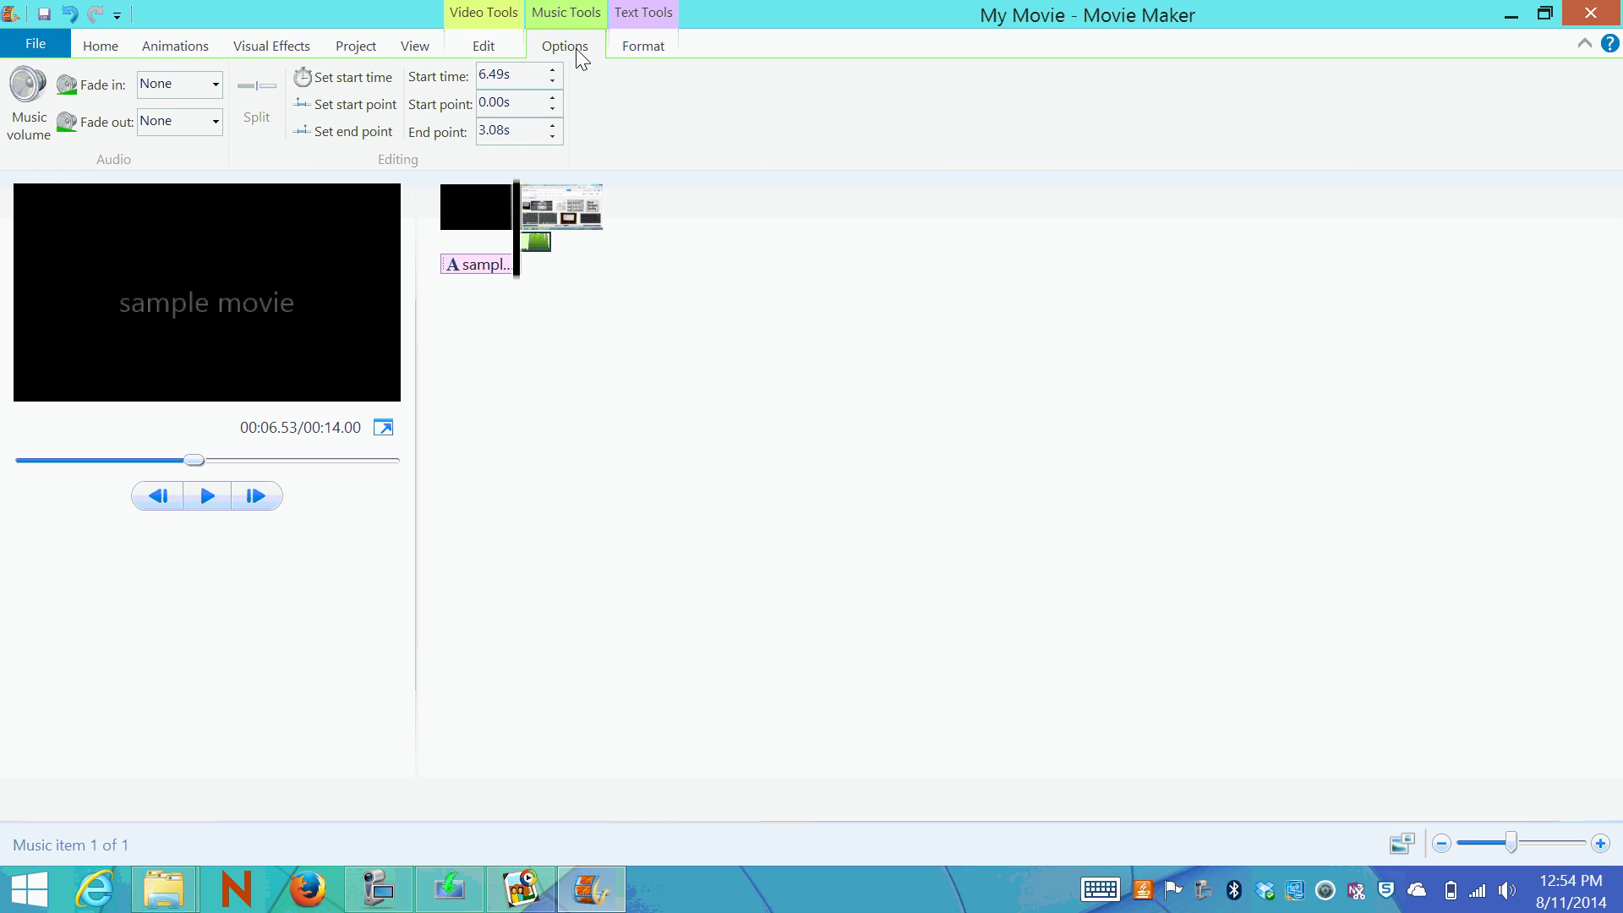
left_click(638, 49)
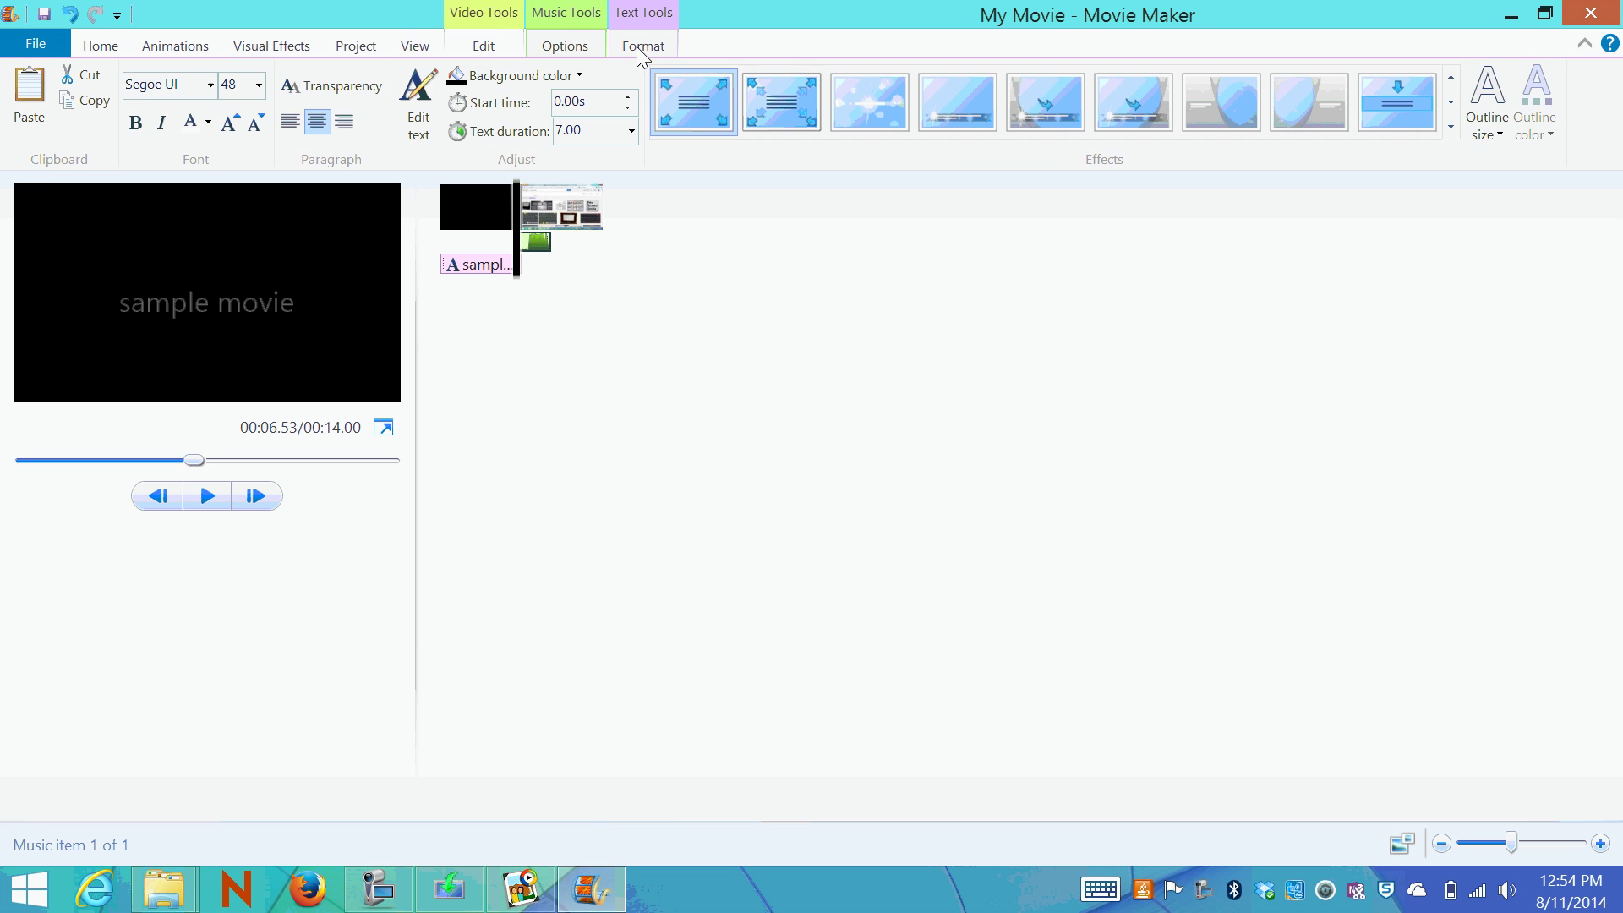
left_click(483, 47)
left_click(372, 53)
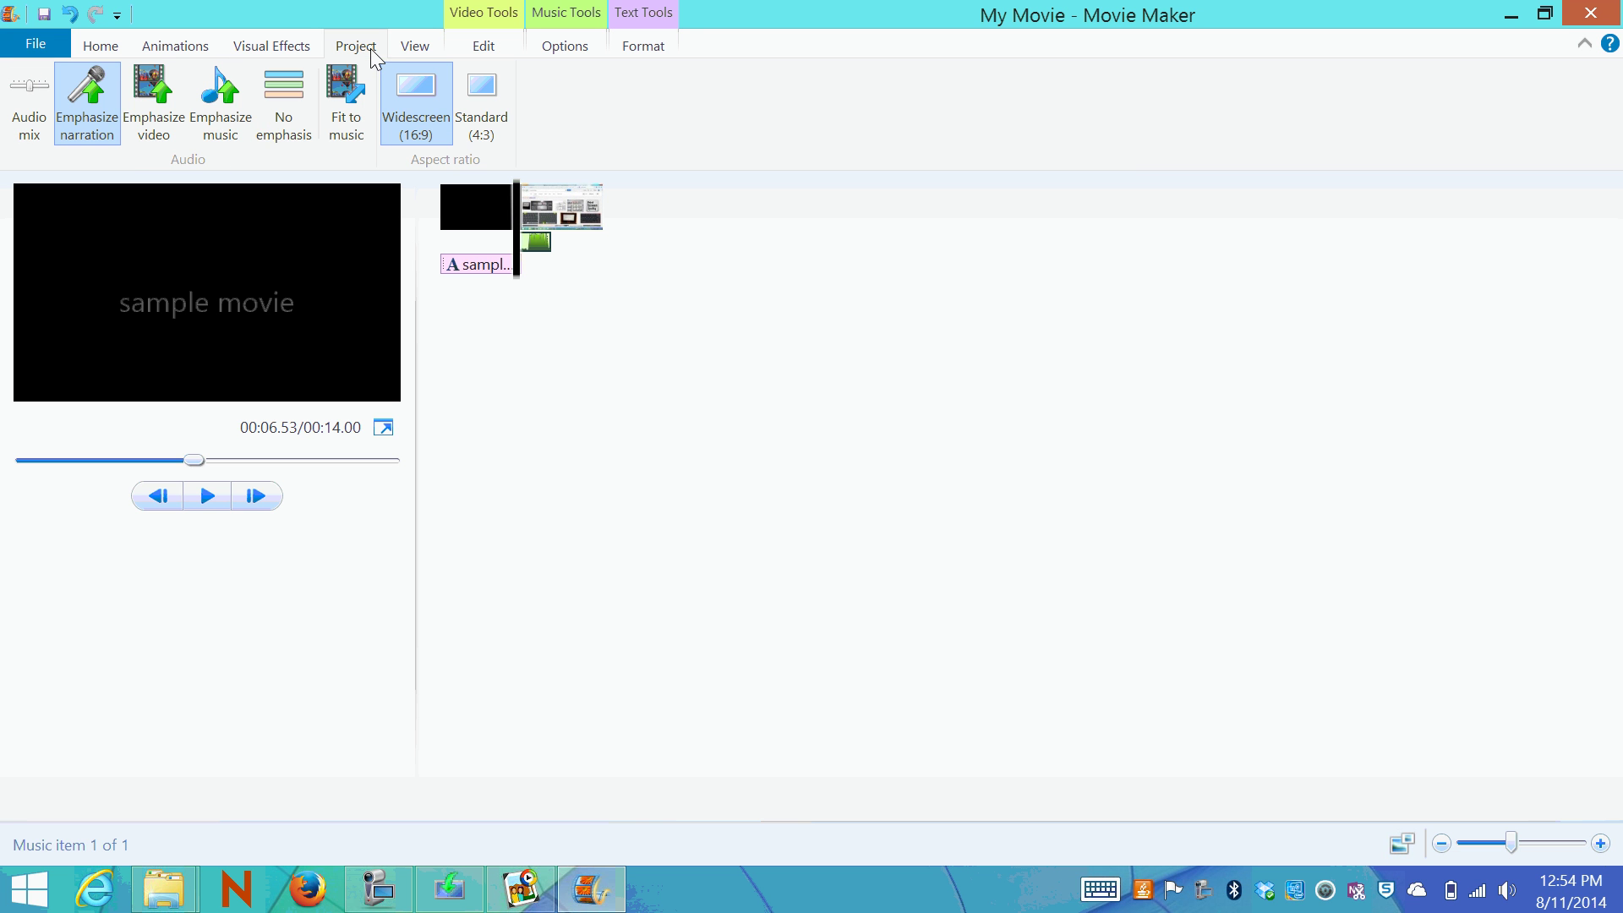
left_click(102, 48)
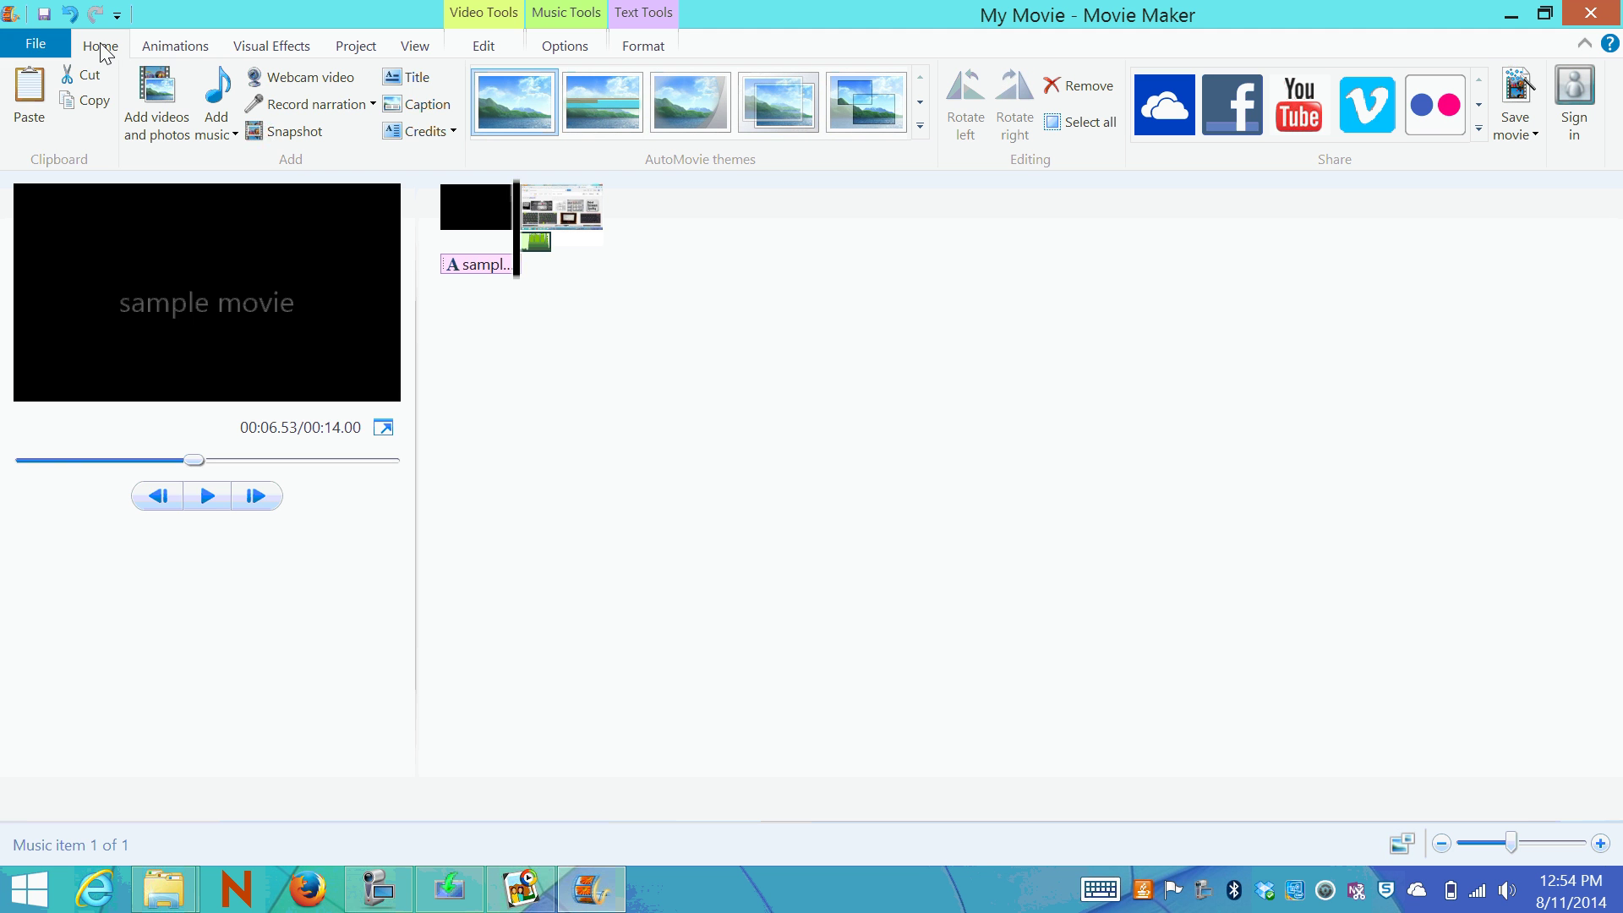
Save the project in the Documents folder under the name "saved project".
left_click(43, 41)
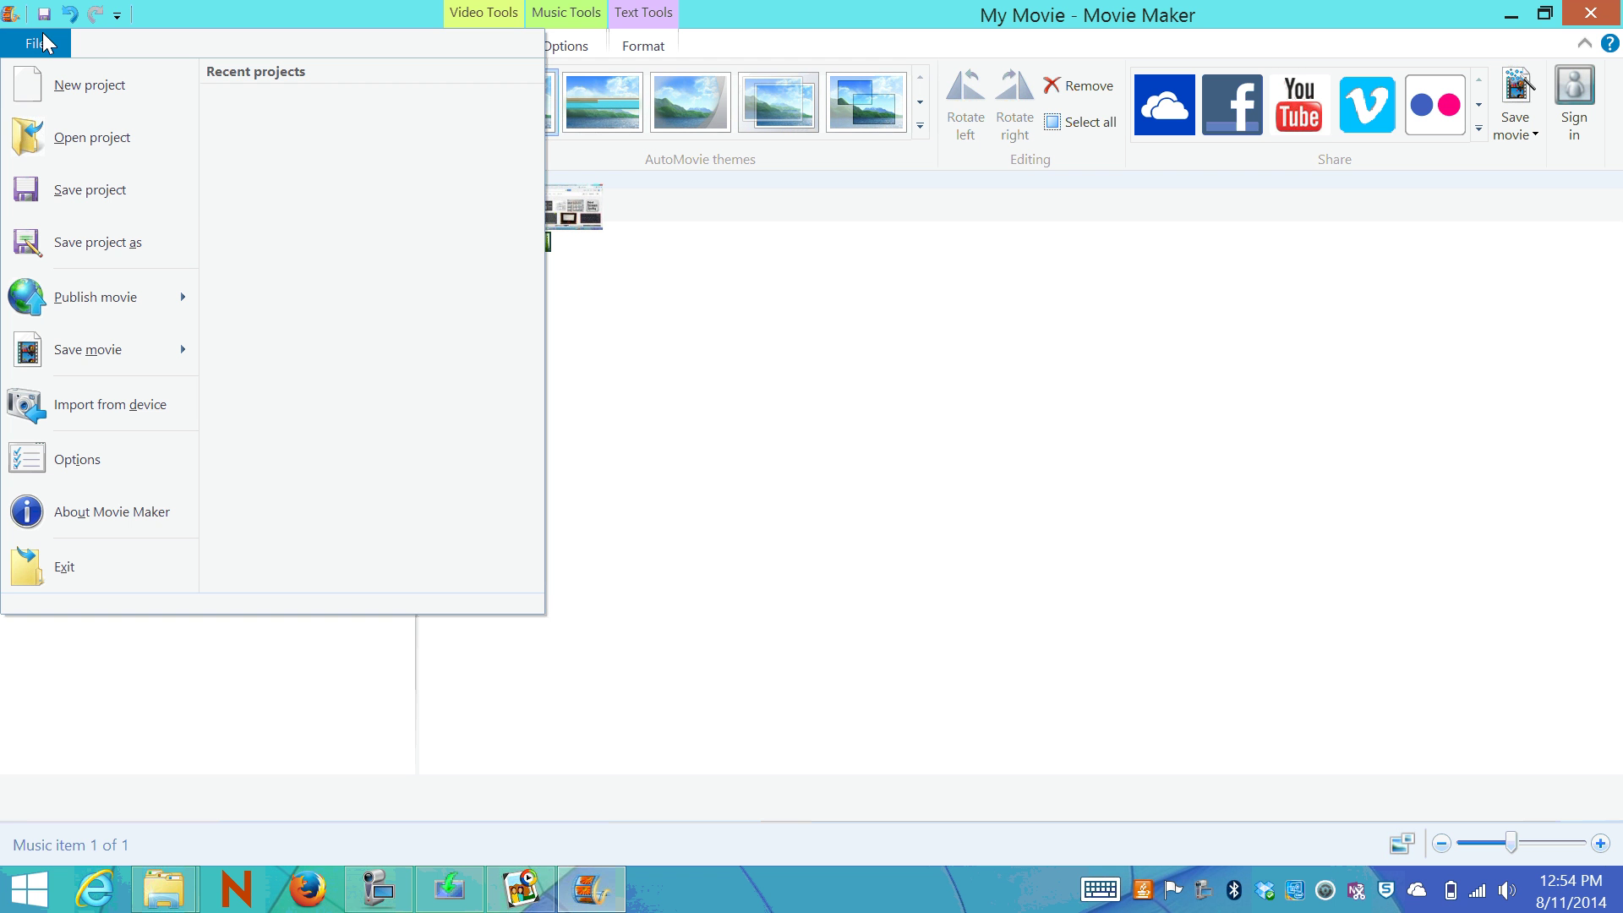
left_click(118, 242)
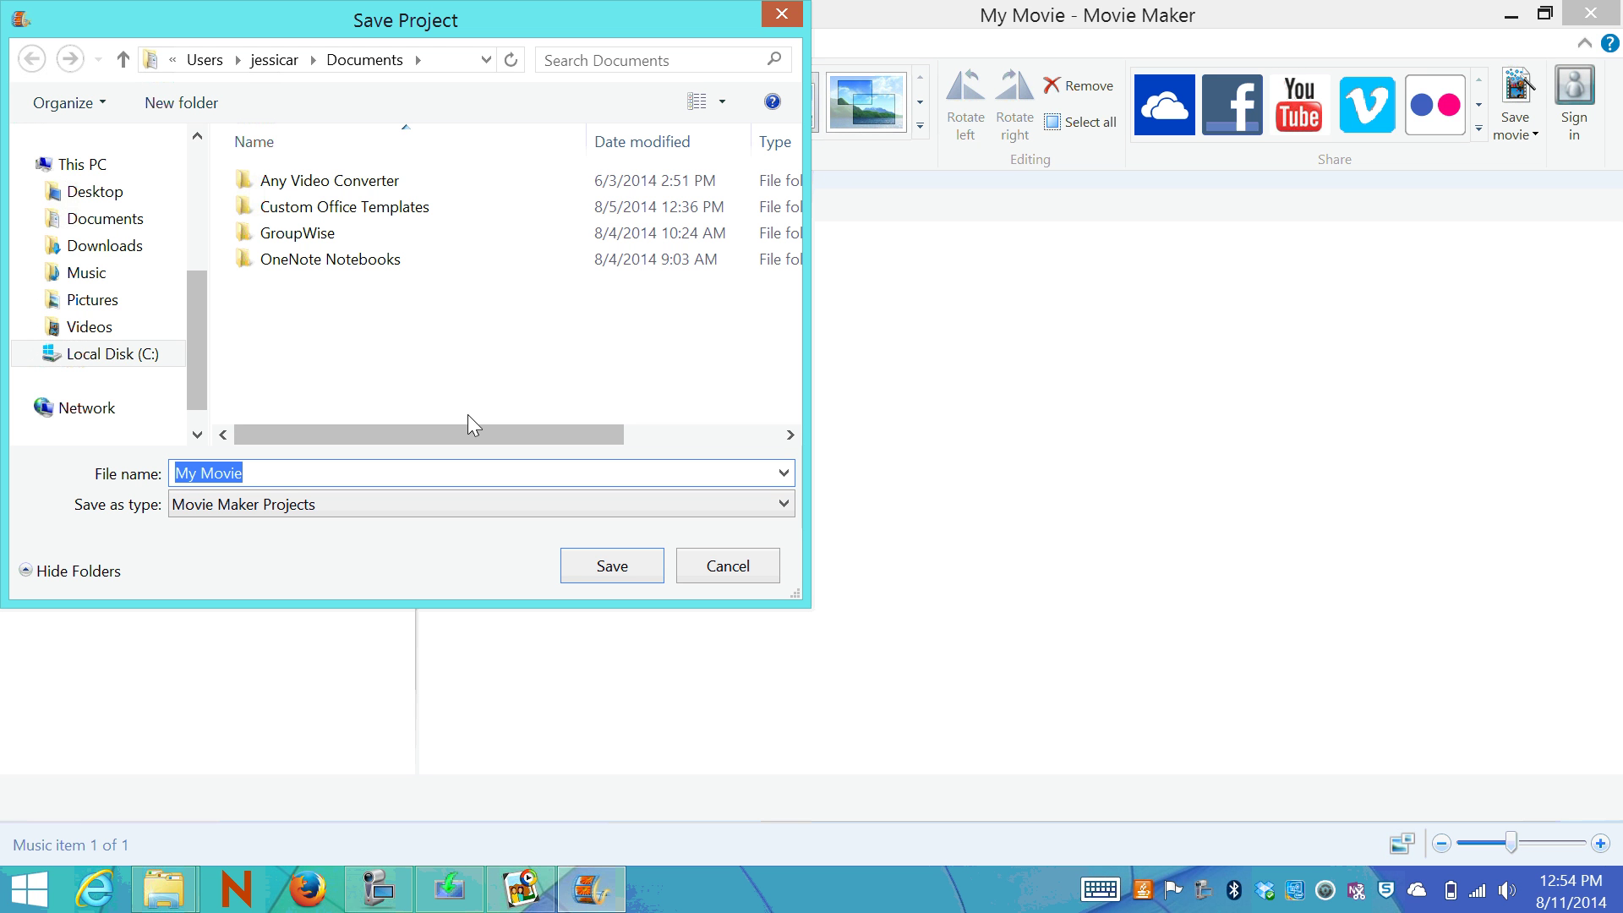
type("save")
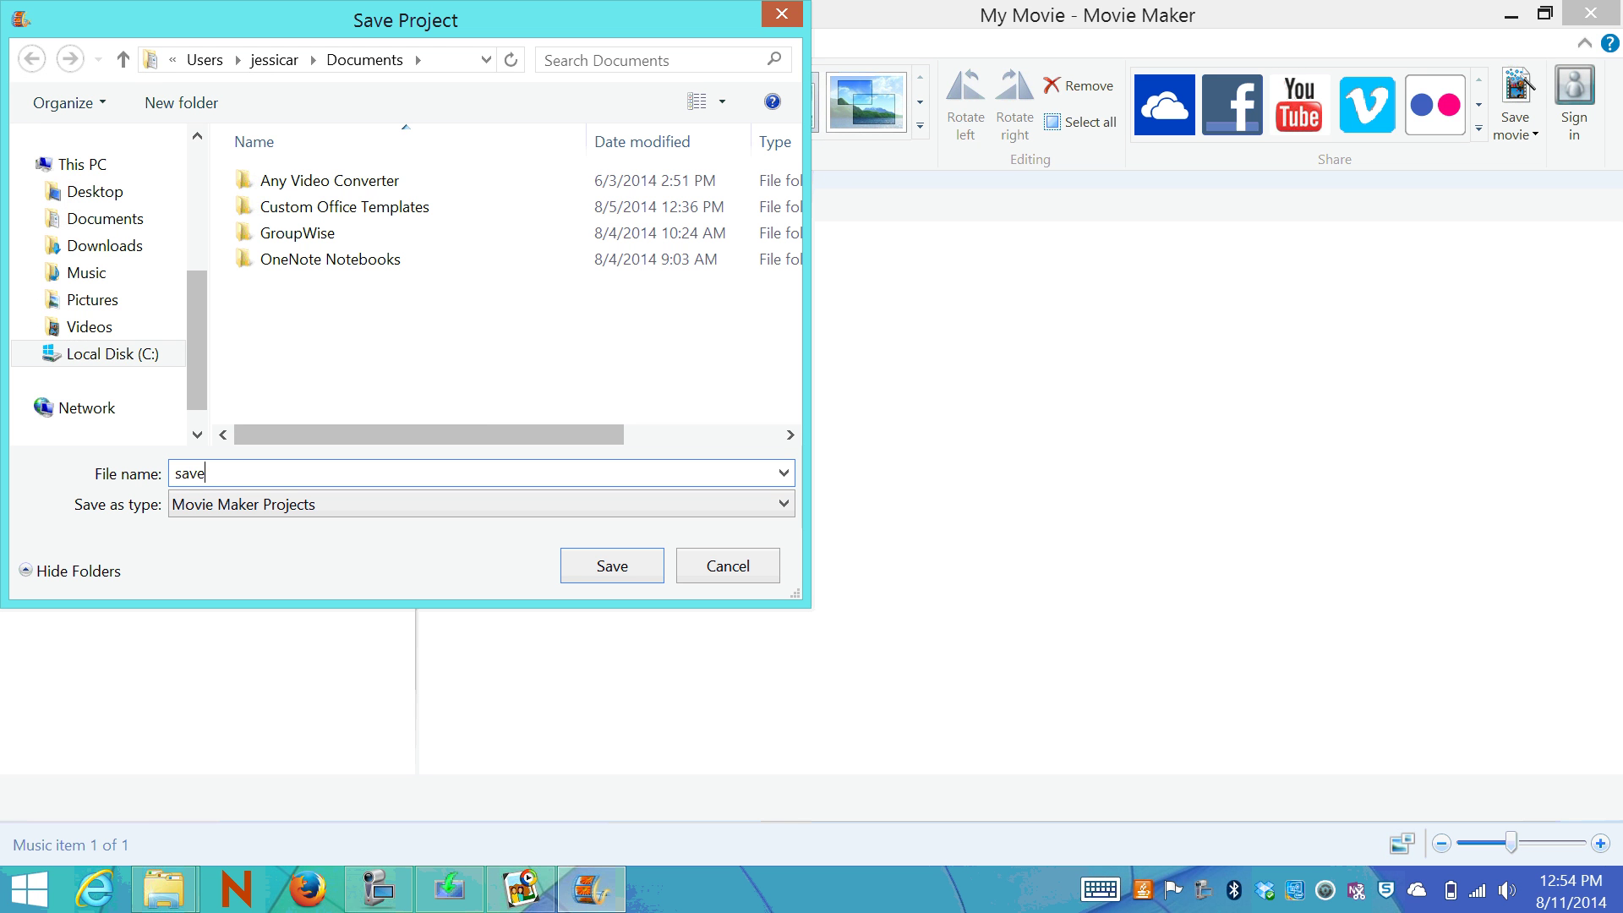
type("d project")
key("Return")
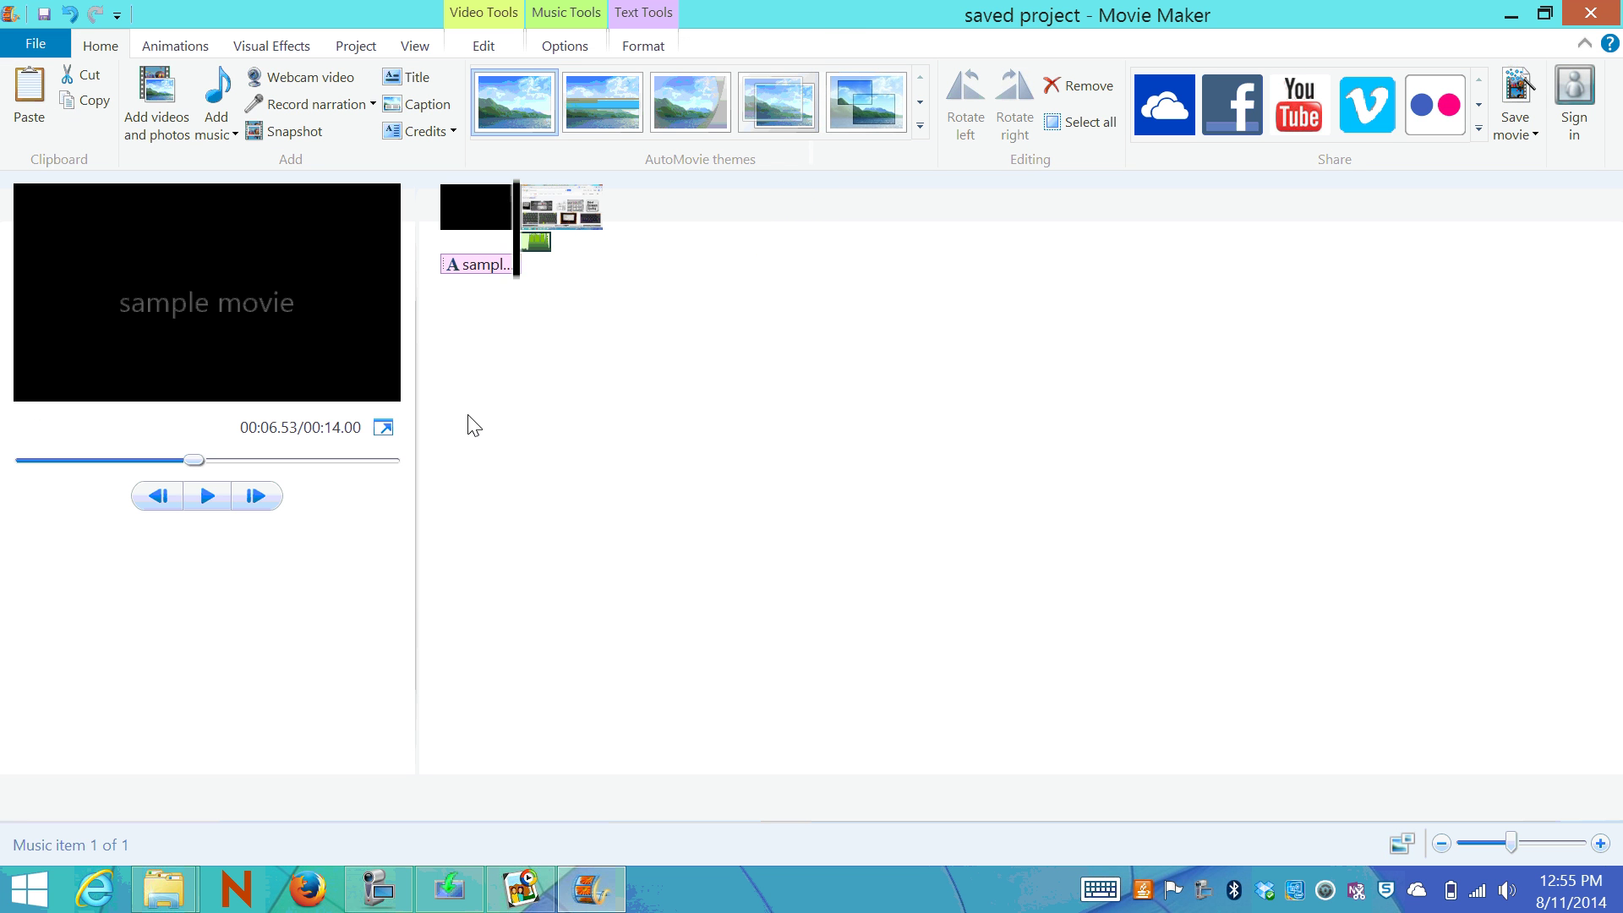
Switch to File Explorer and open the "saved project" Movie Maker file from the Documents folder.
mouse_move(179, 879)
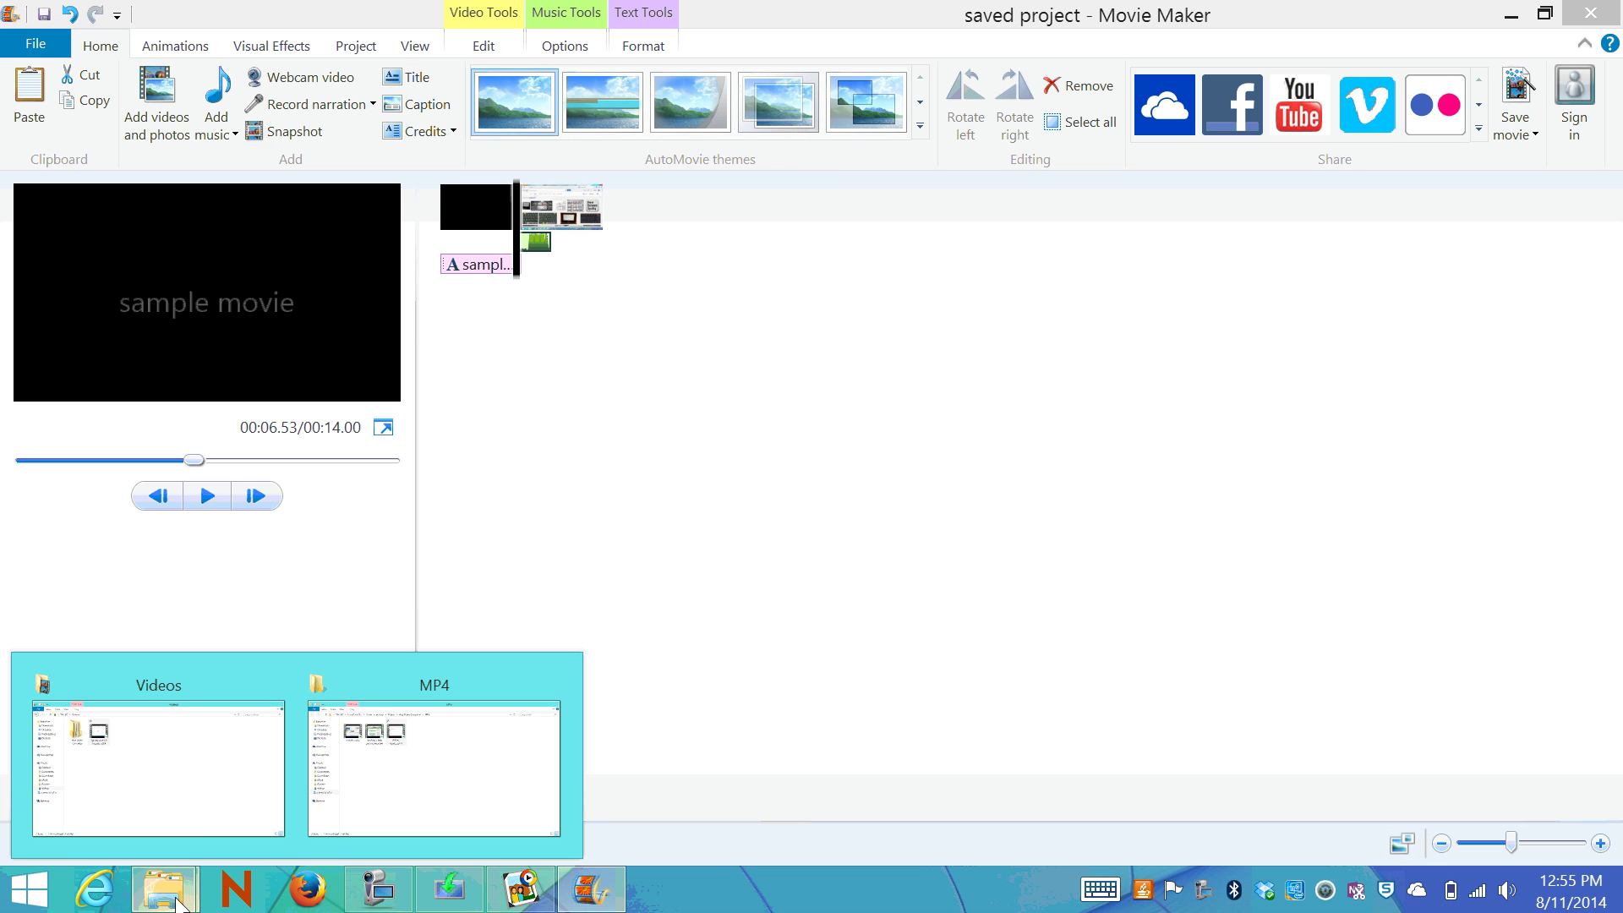
left_click(207, 776)
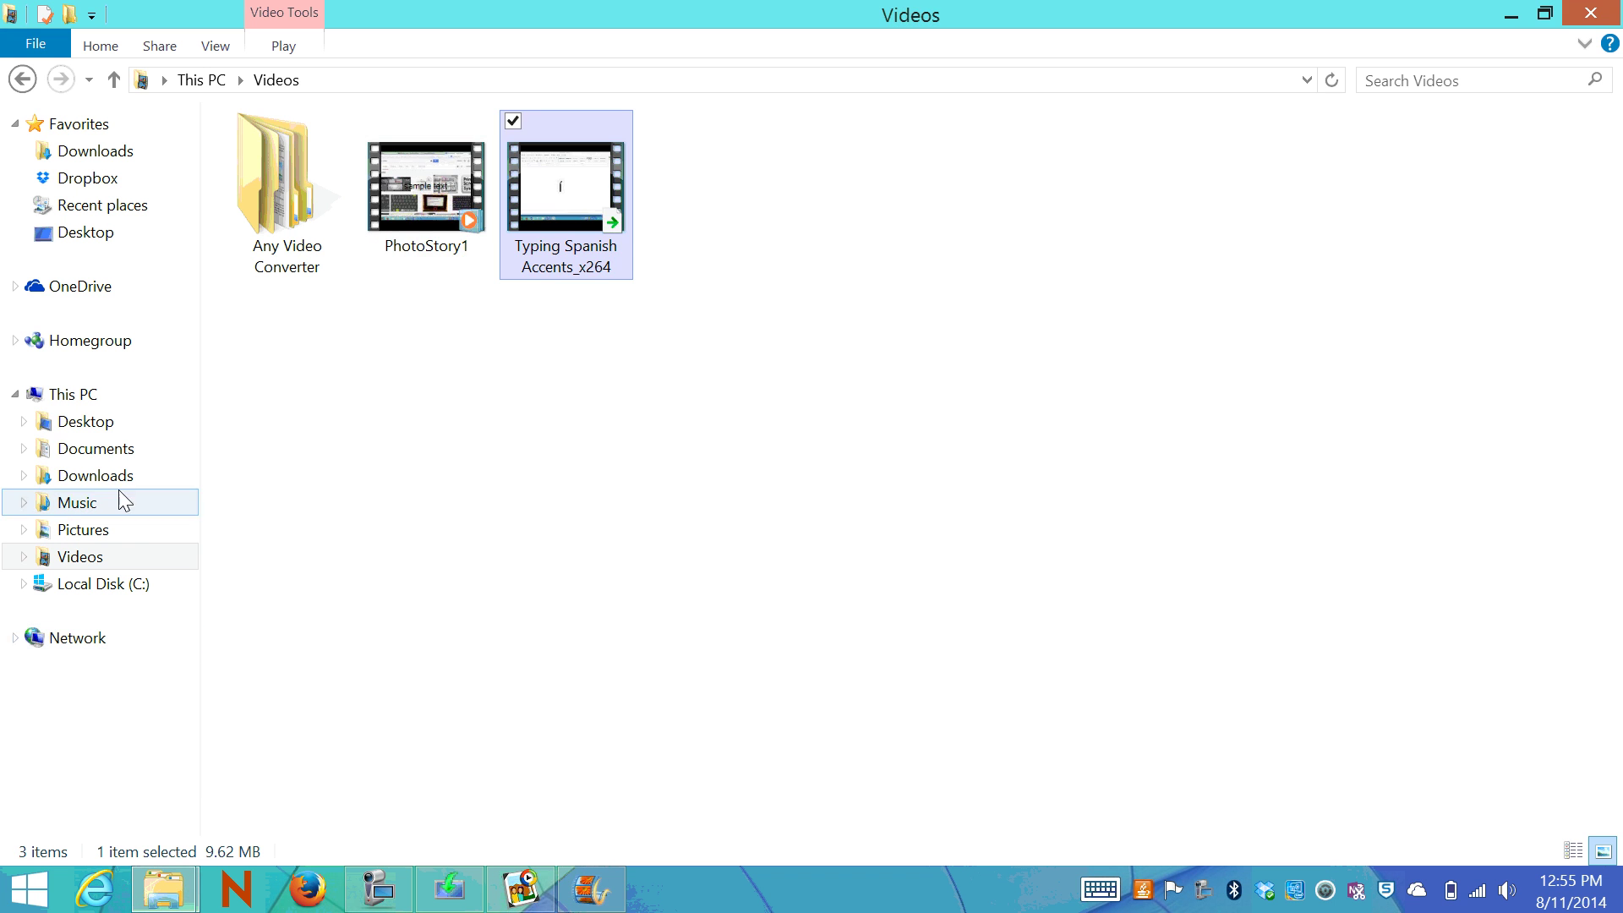
left_click(123, 450)
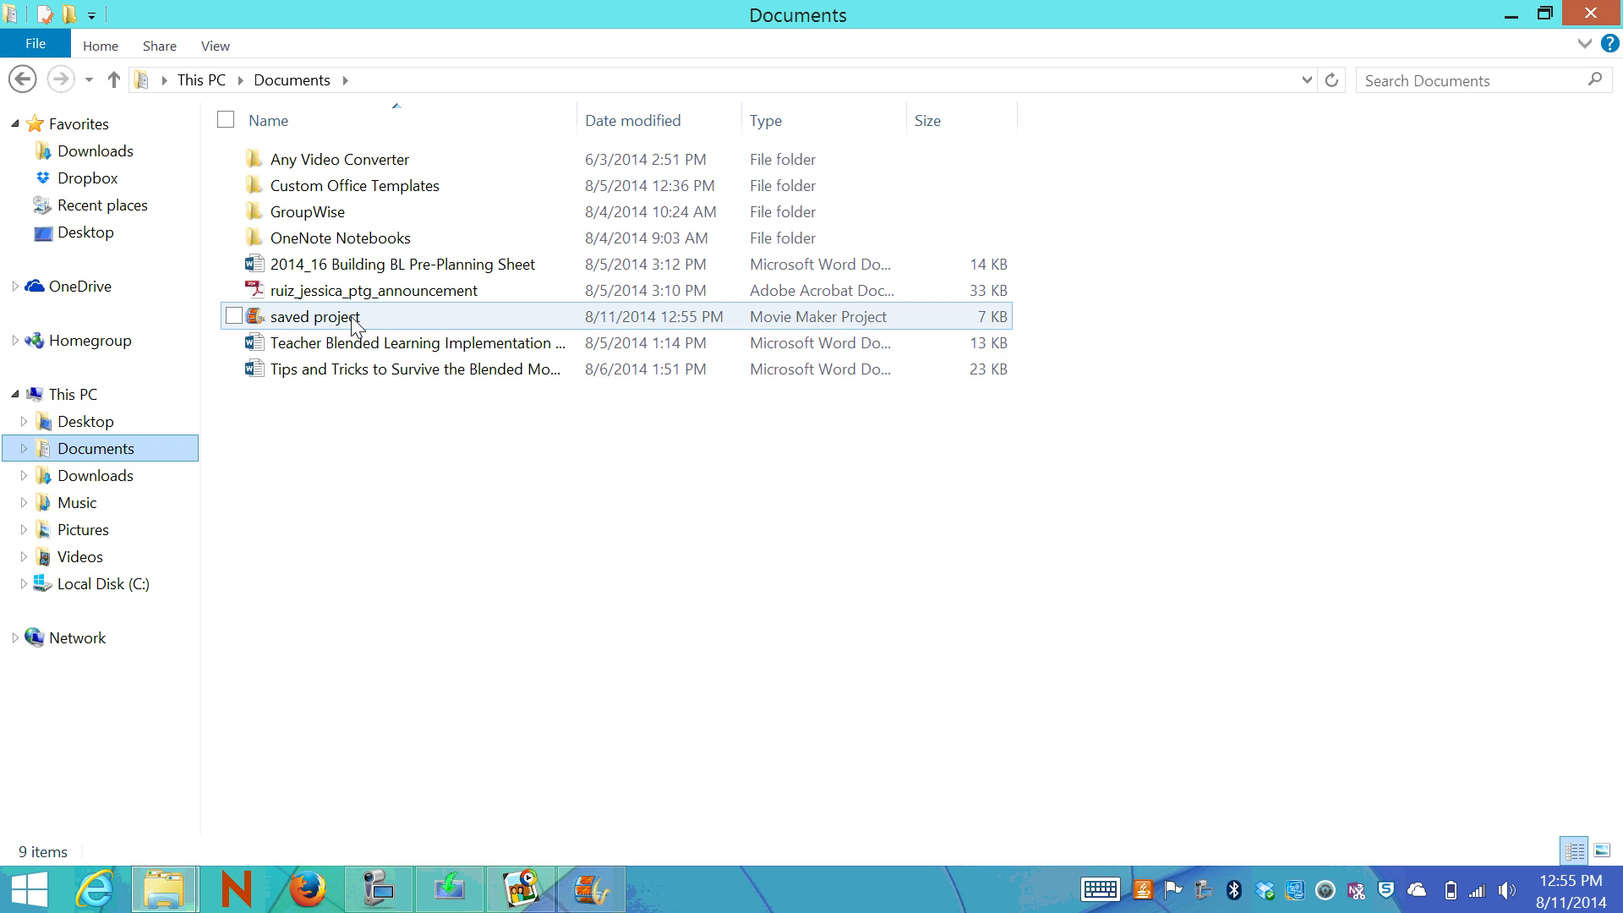
double_click(355, 319)
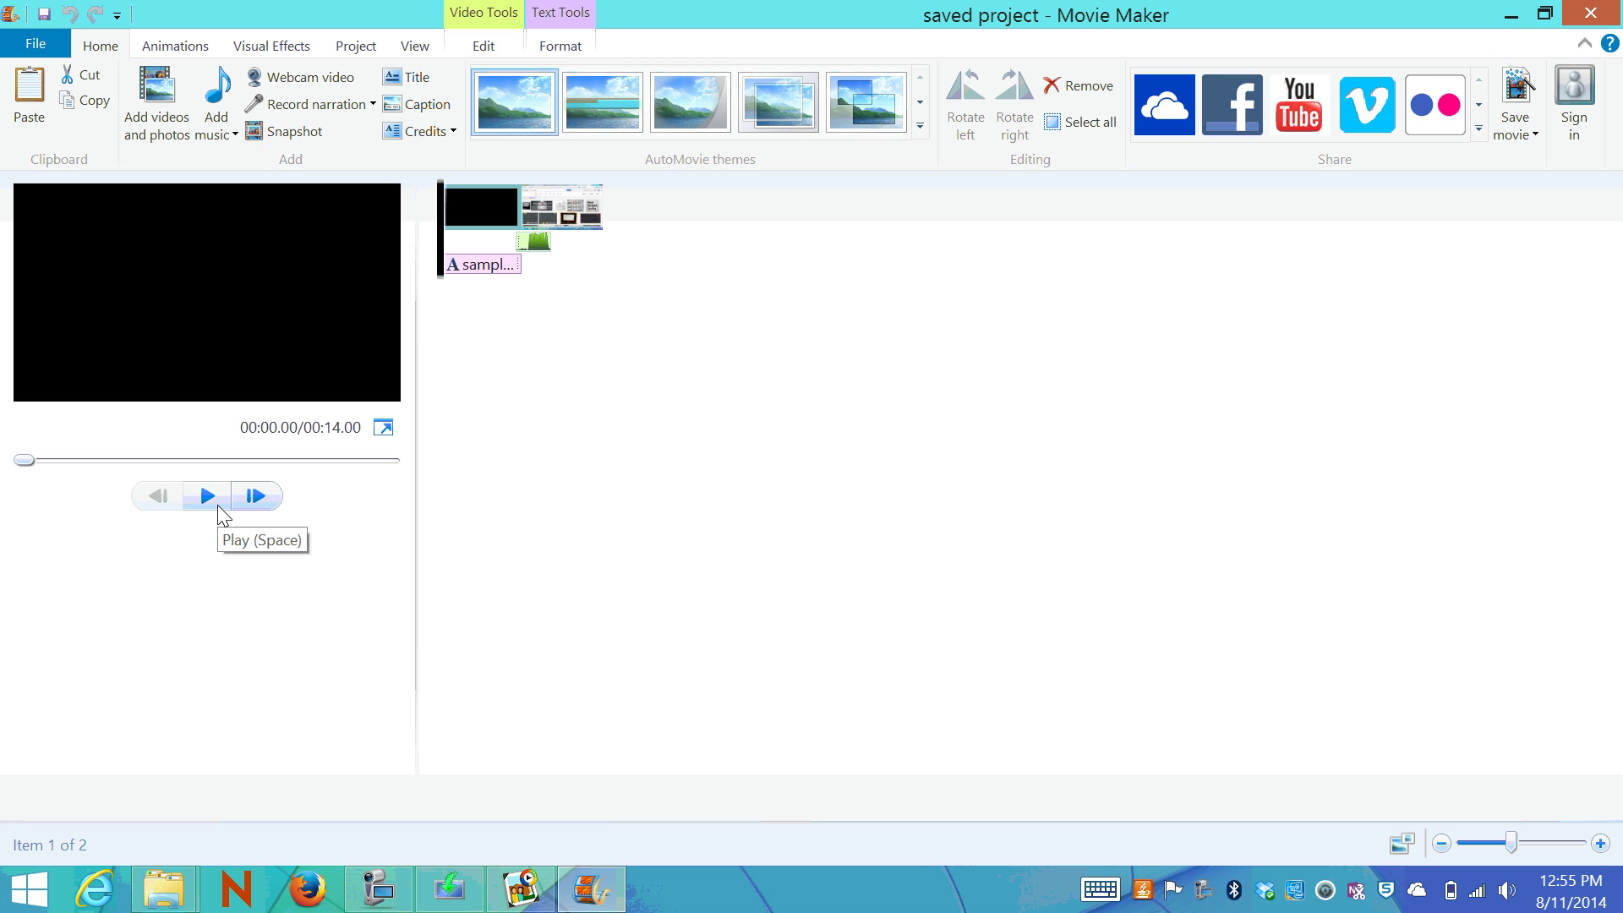
Export the movie with the settings recommended for this project as an MPEG-4/H.264 file named "saved movie" in Pictures.
left_click(40, 41)
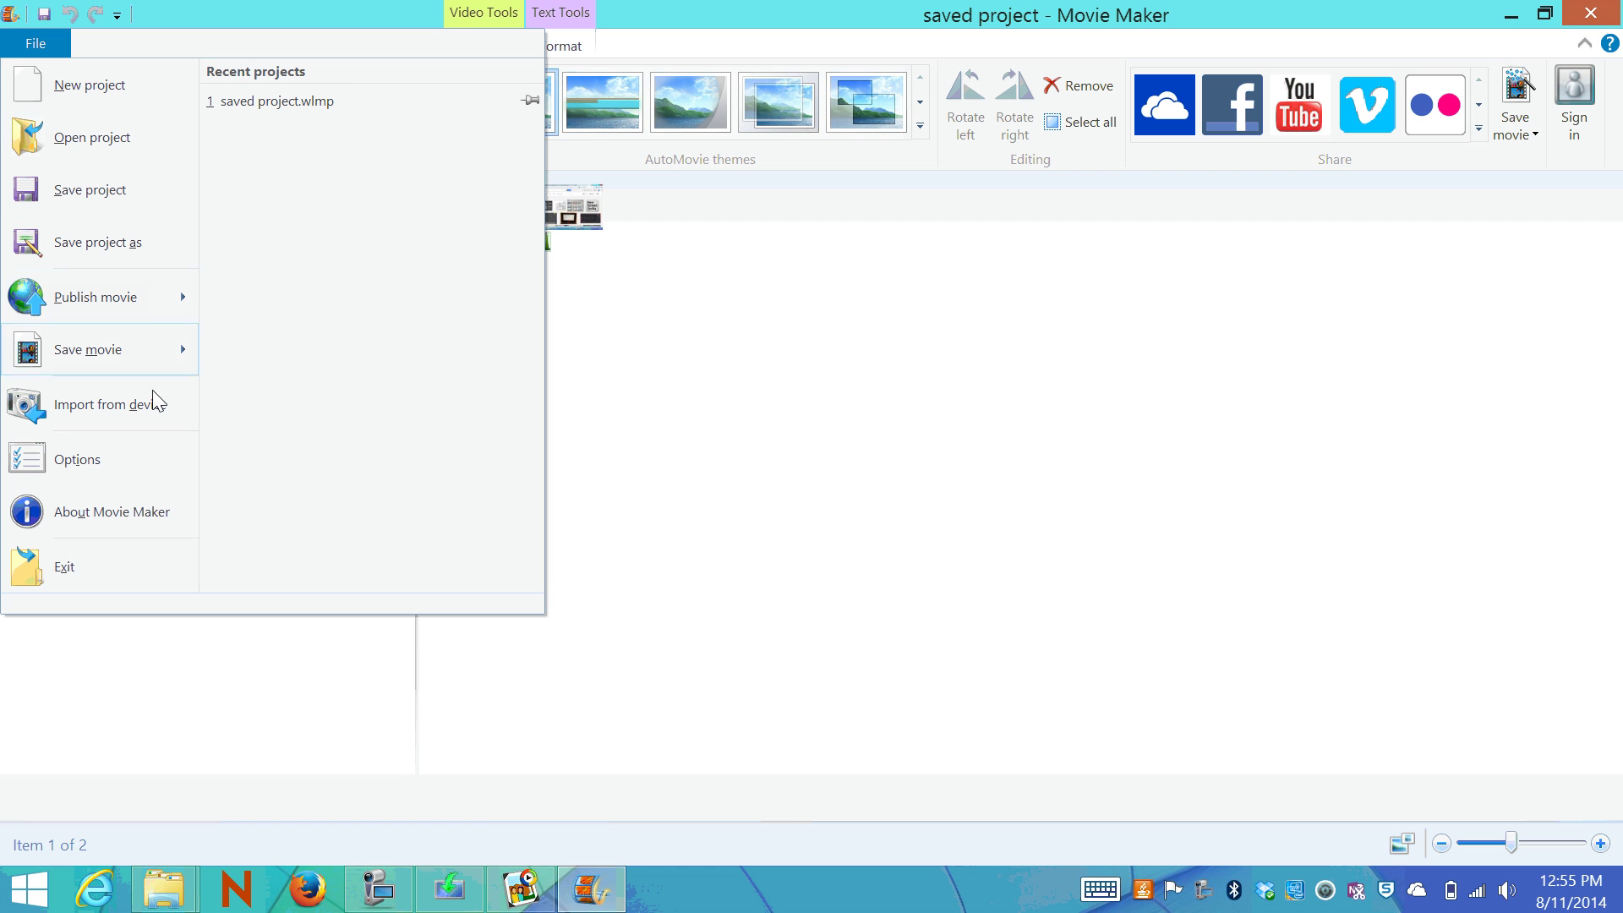
left_click(181, 354)
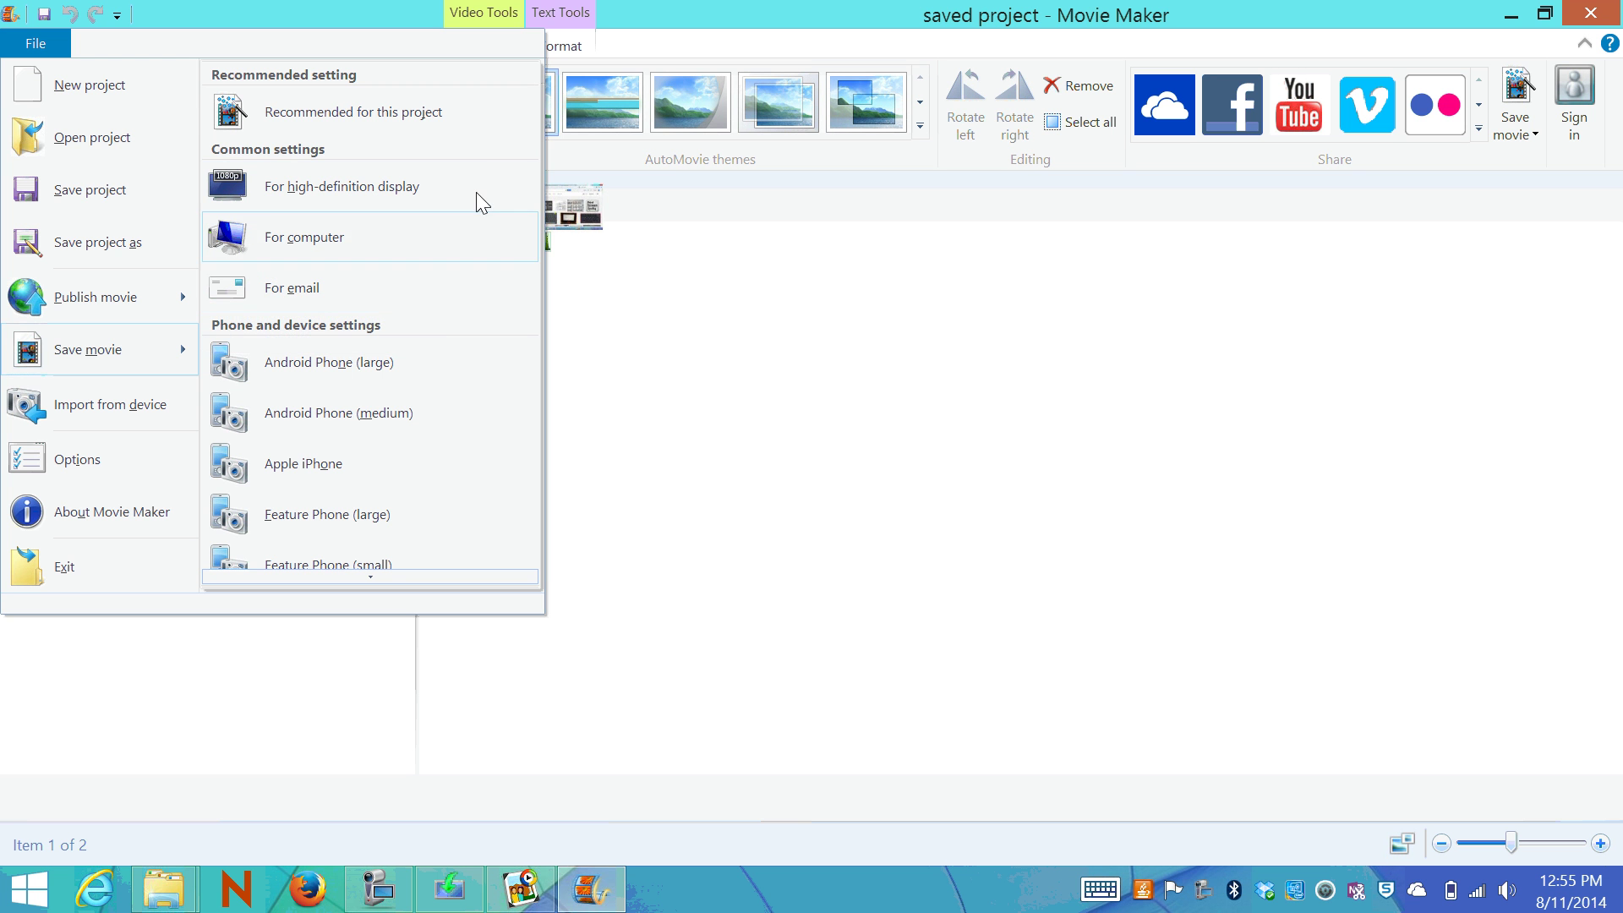
left_click(470, 113)
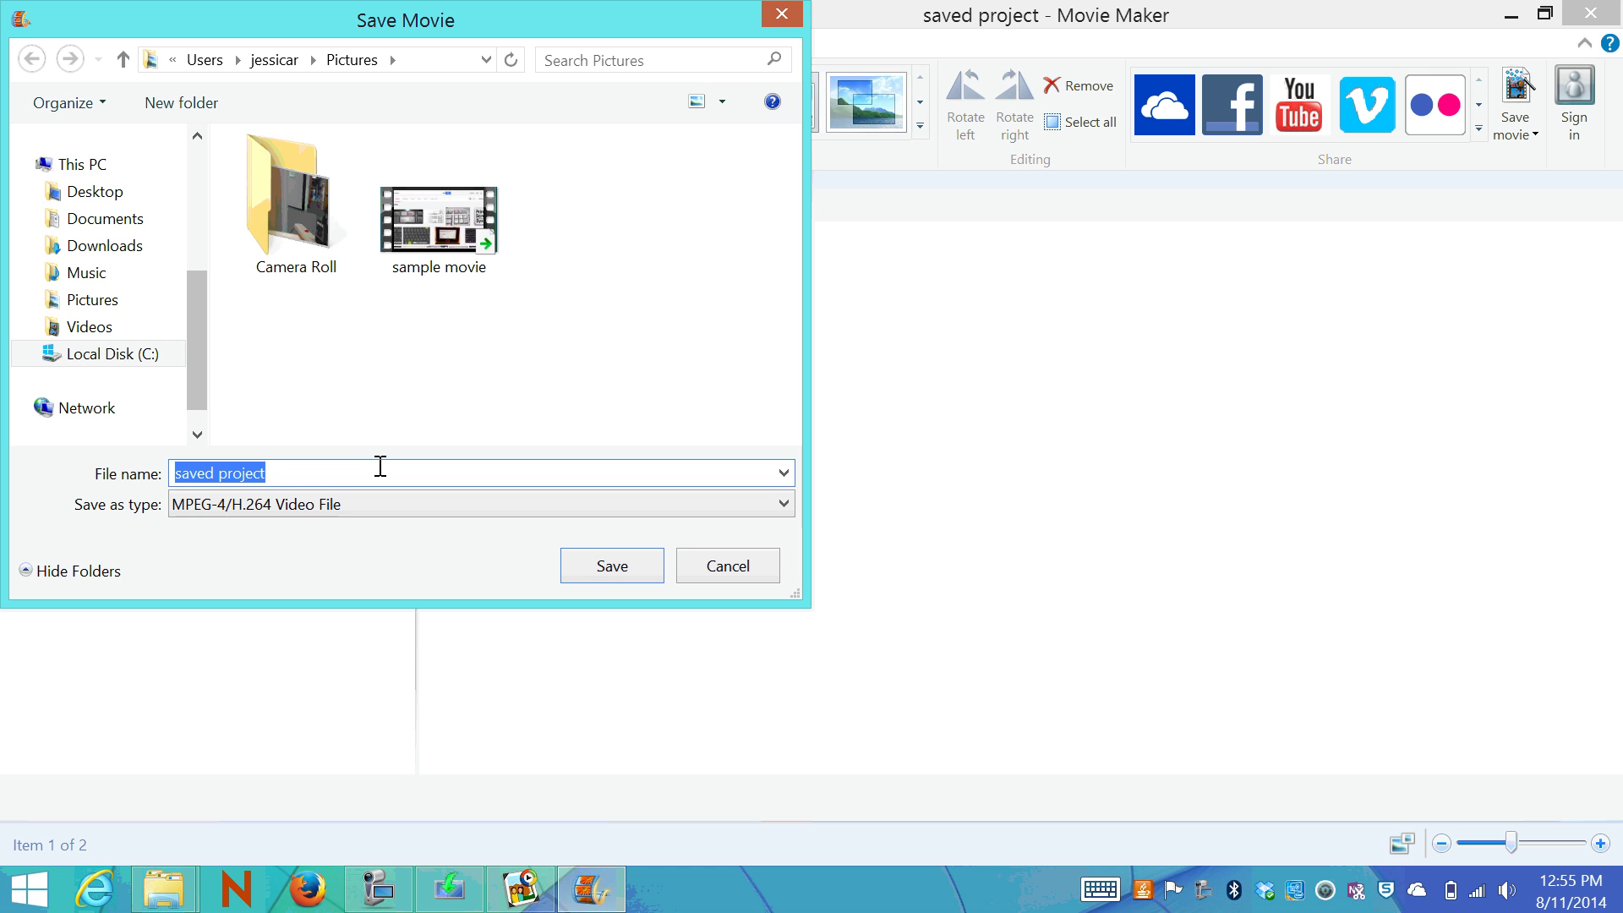
type("savaed")
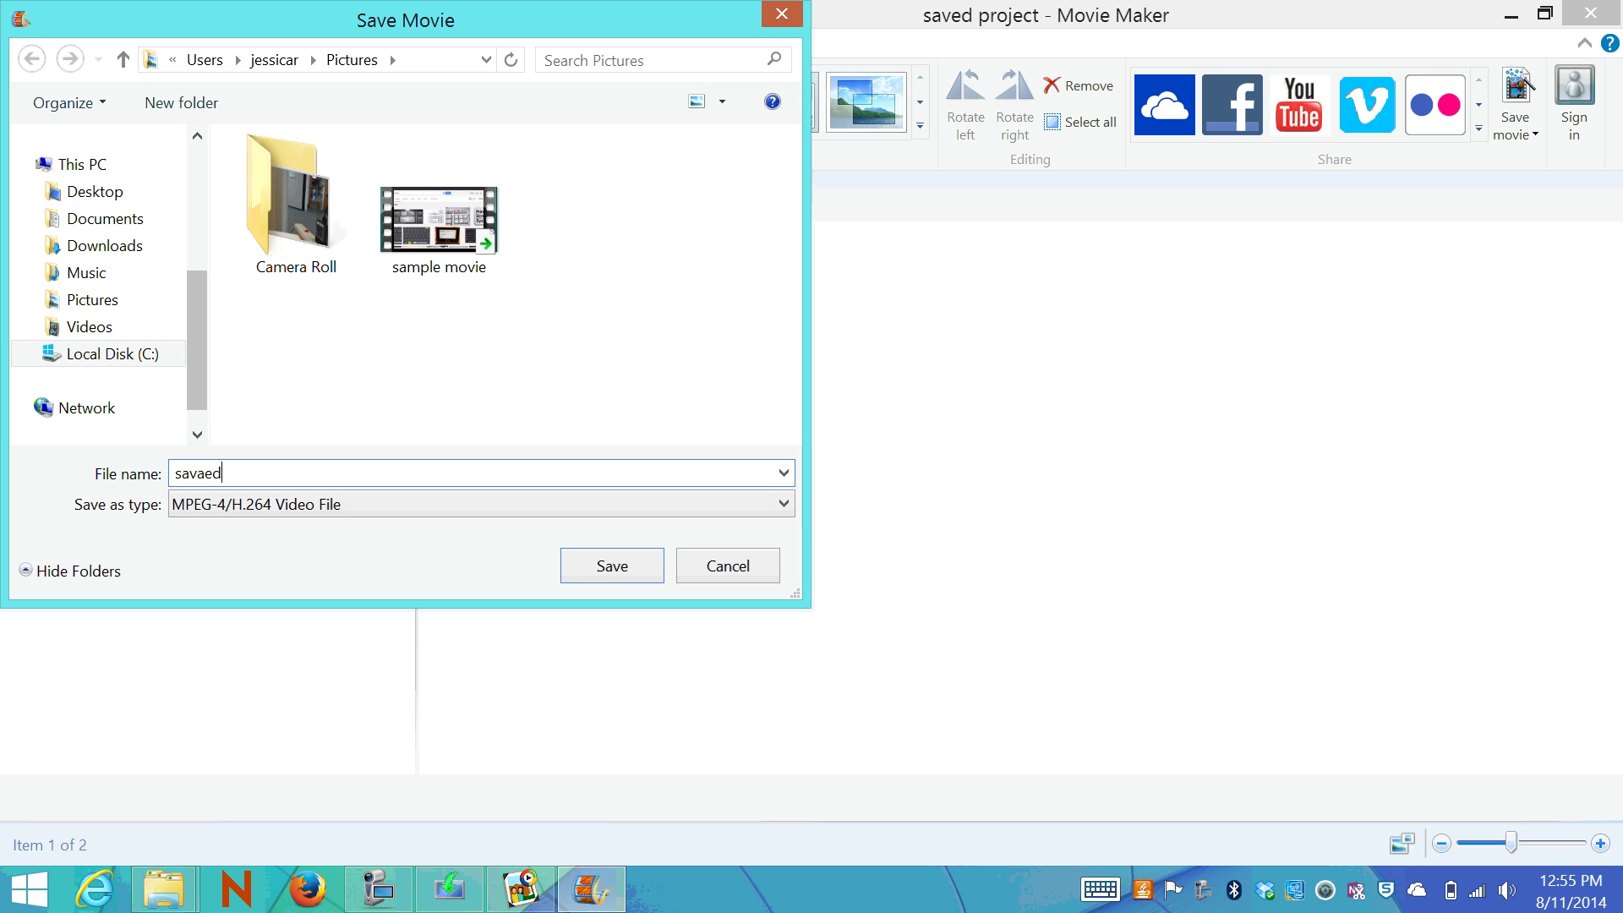
key("BackSpace")
key("BackSpace")
key("BackSpace")
type("mo")
key("Return")
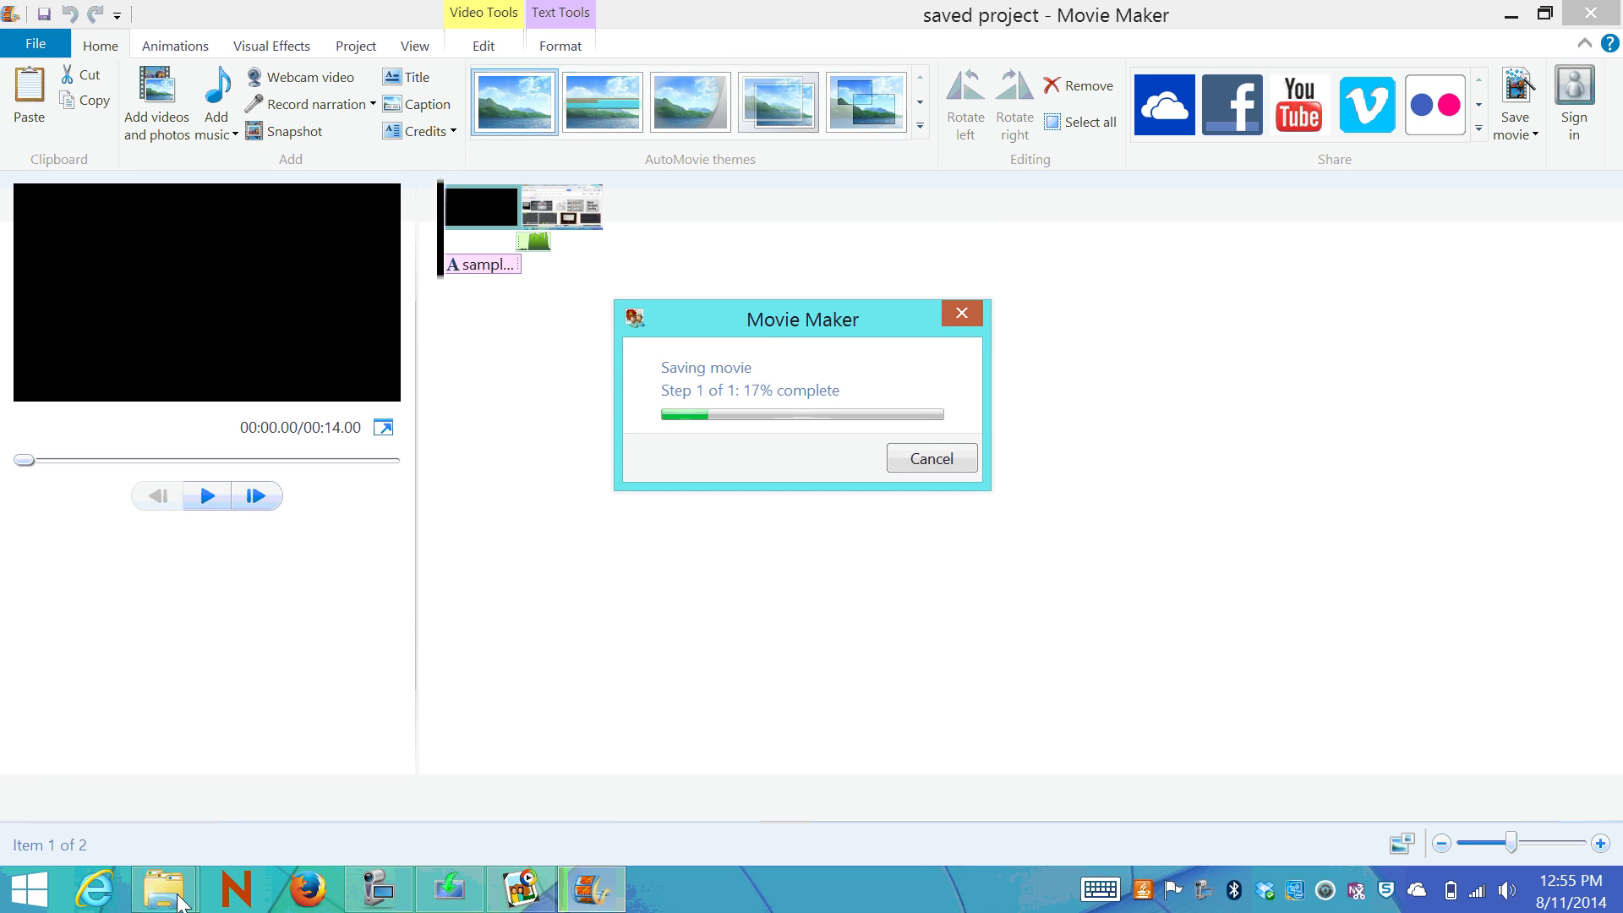
Play the exported movie in Windows Media Player, and close both the player and Movie Maker after viewing it.
mouse_move(173, 896)
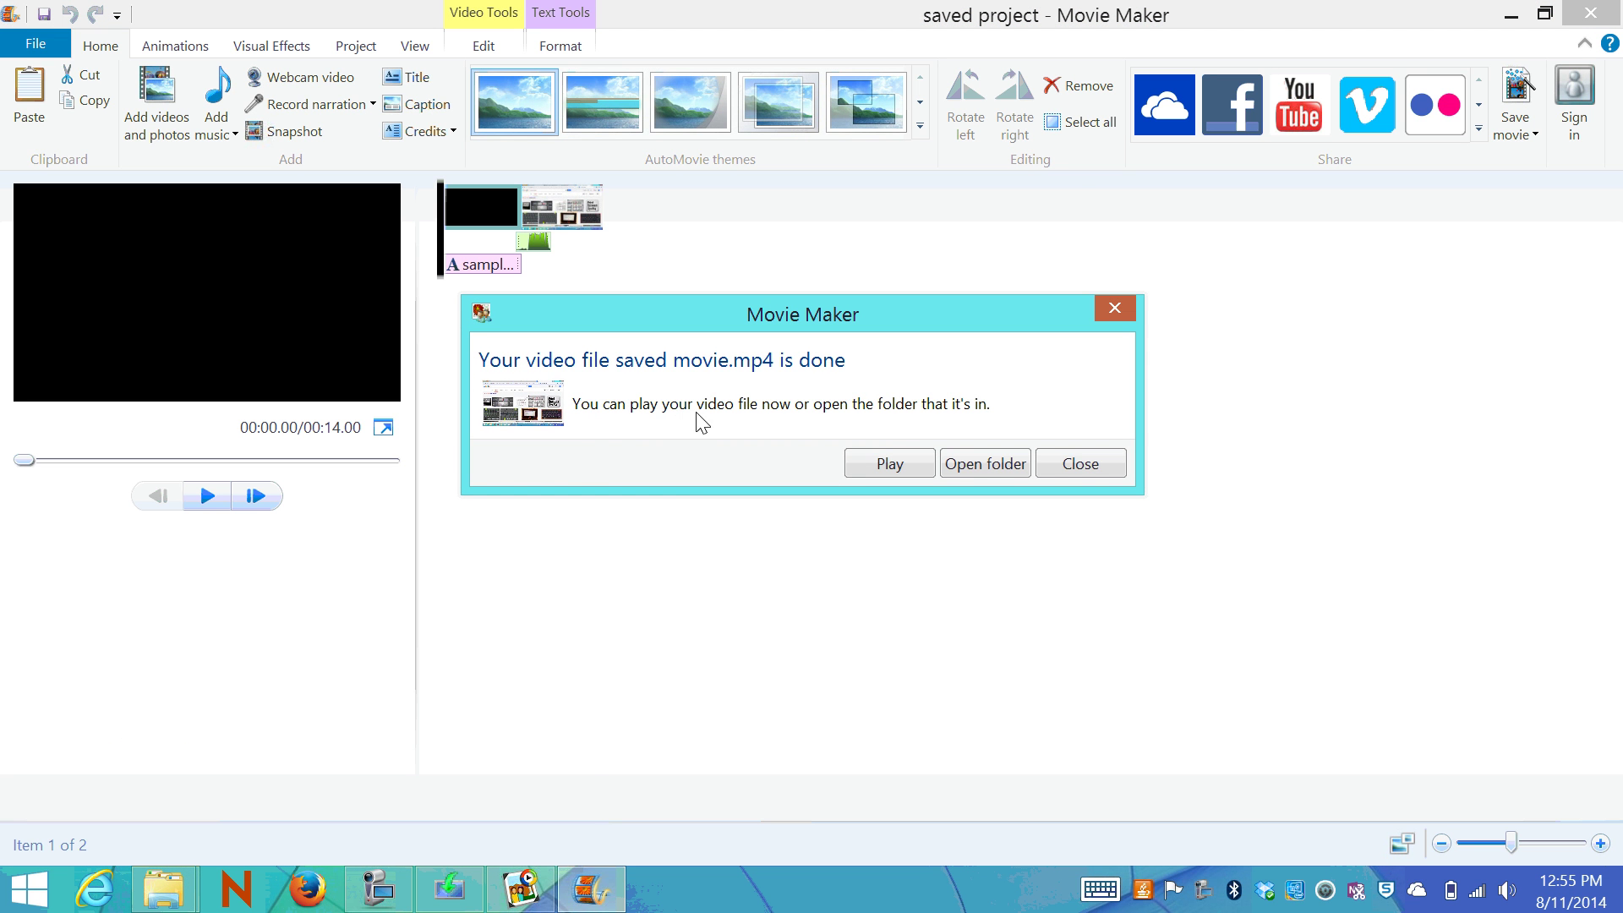
left_click(901, 467)
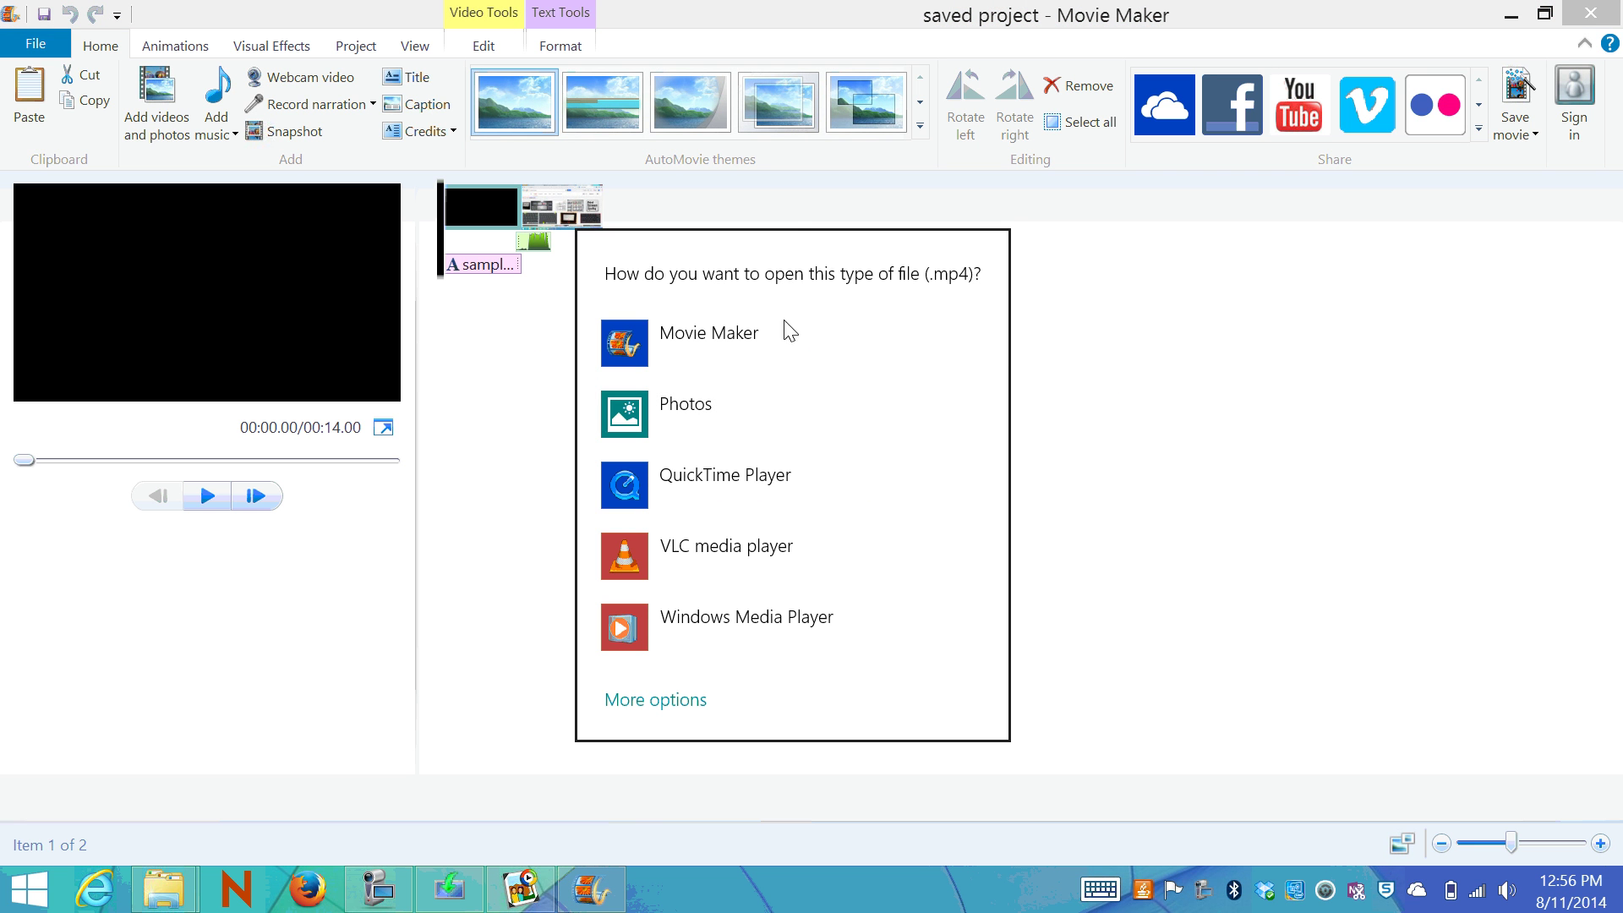
left_click(752, 605)
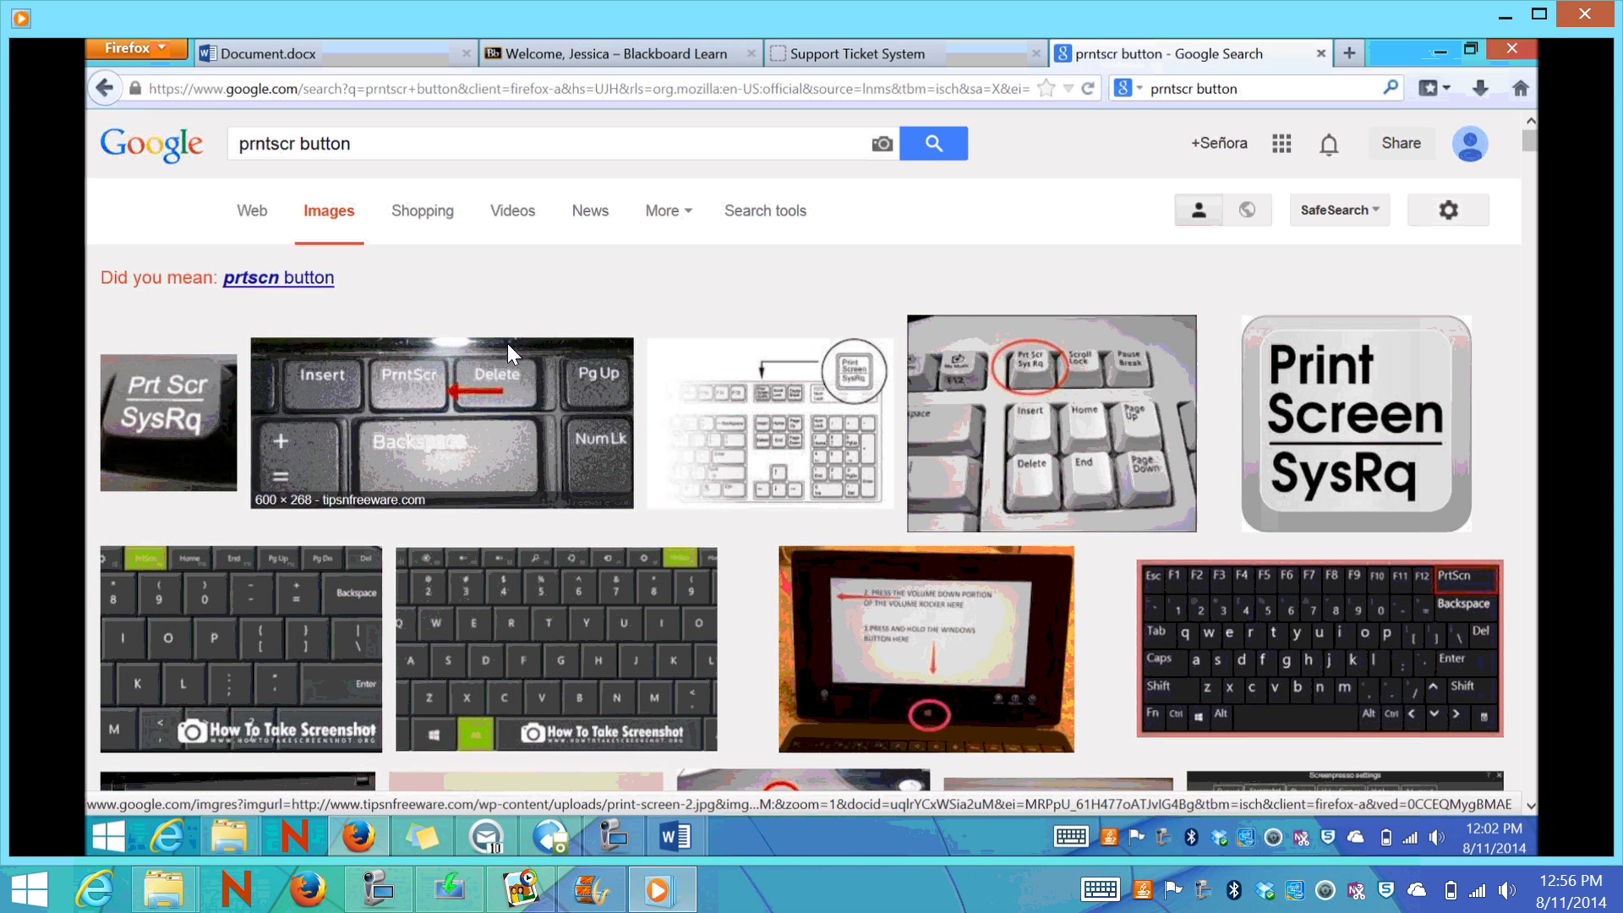
left_click(1580, 19)
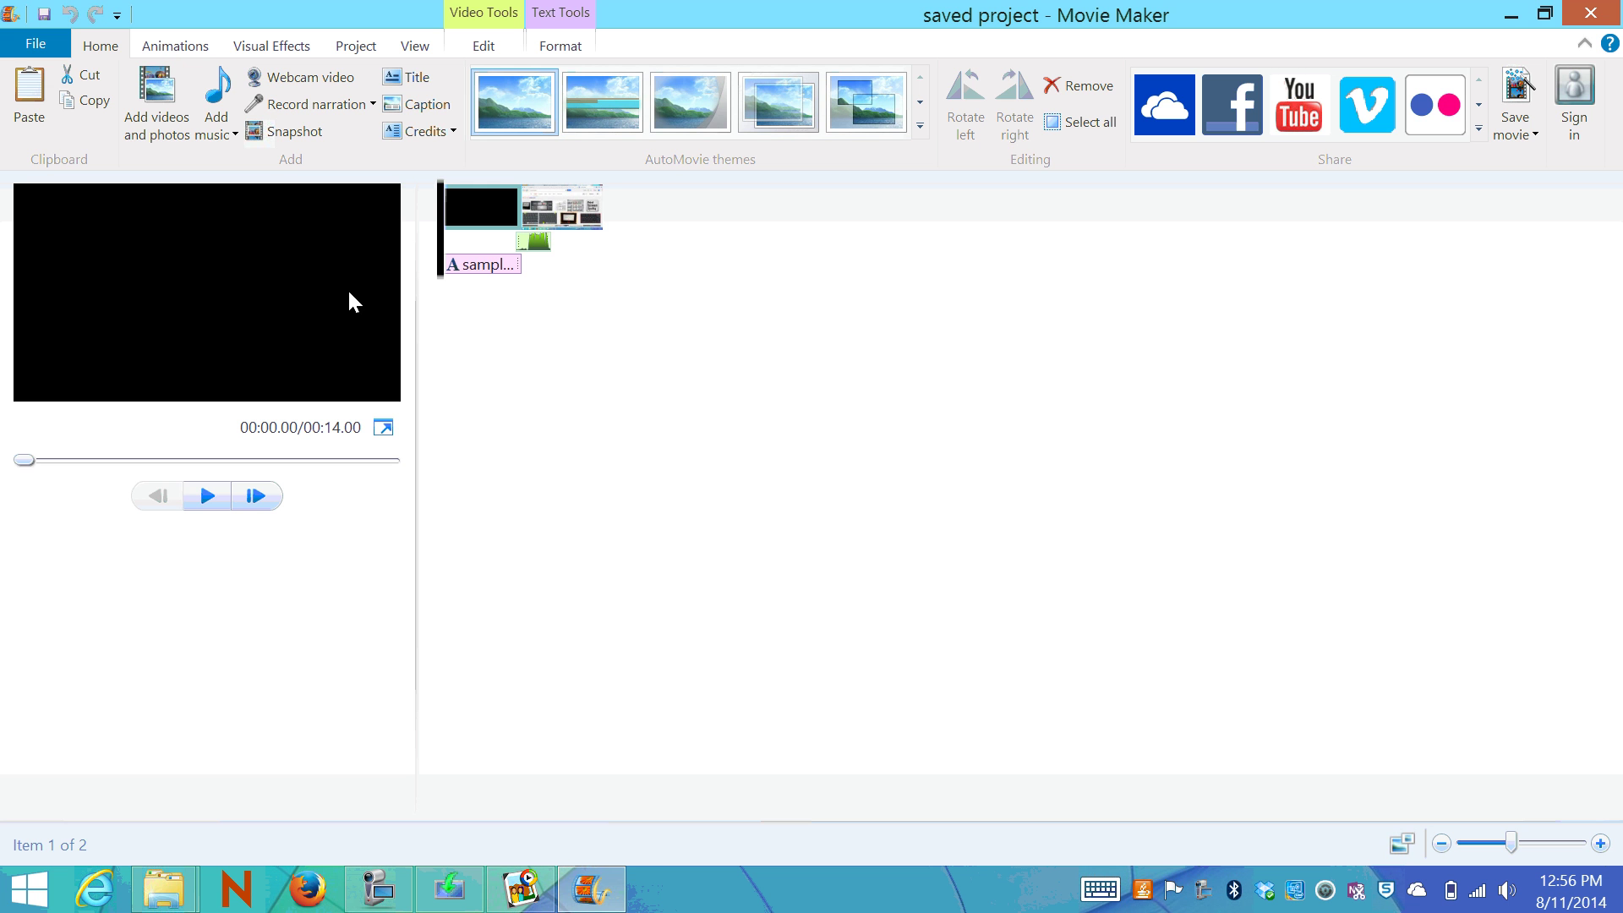
left_click(1594, 12)
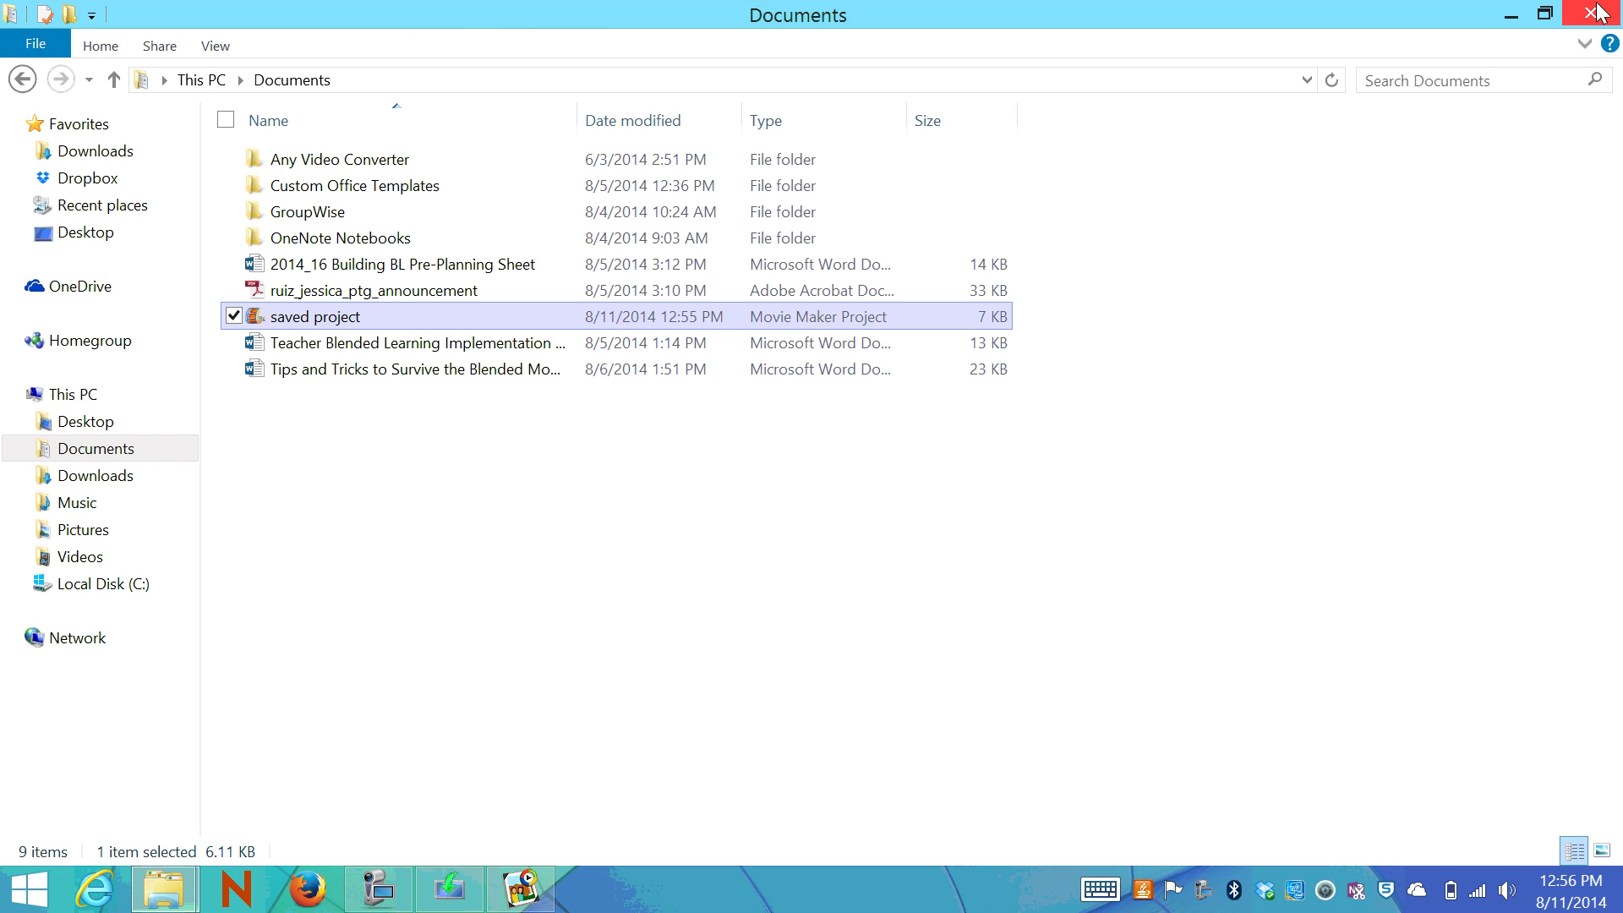
Switch to Photo Story 3, begin a new story and import the Untitled picture from the Pictures folder.
left_click(530, 888)
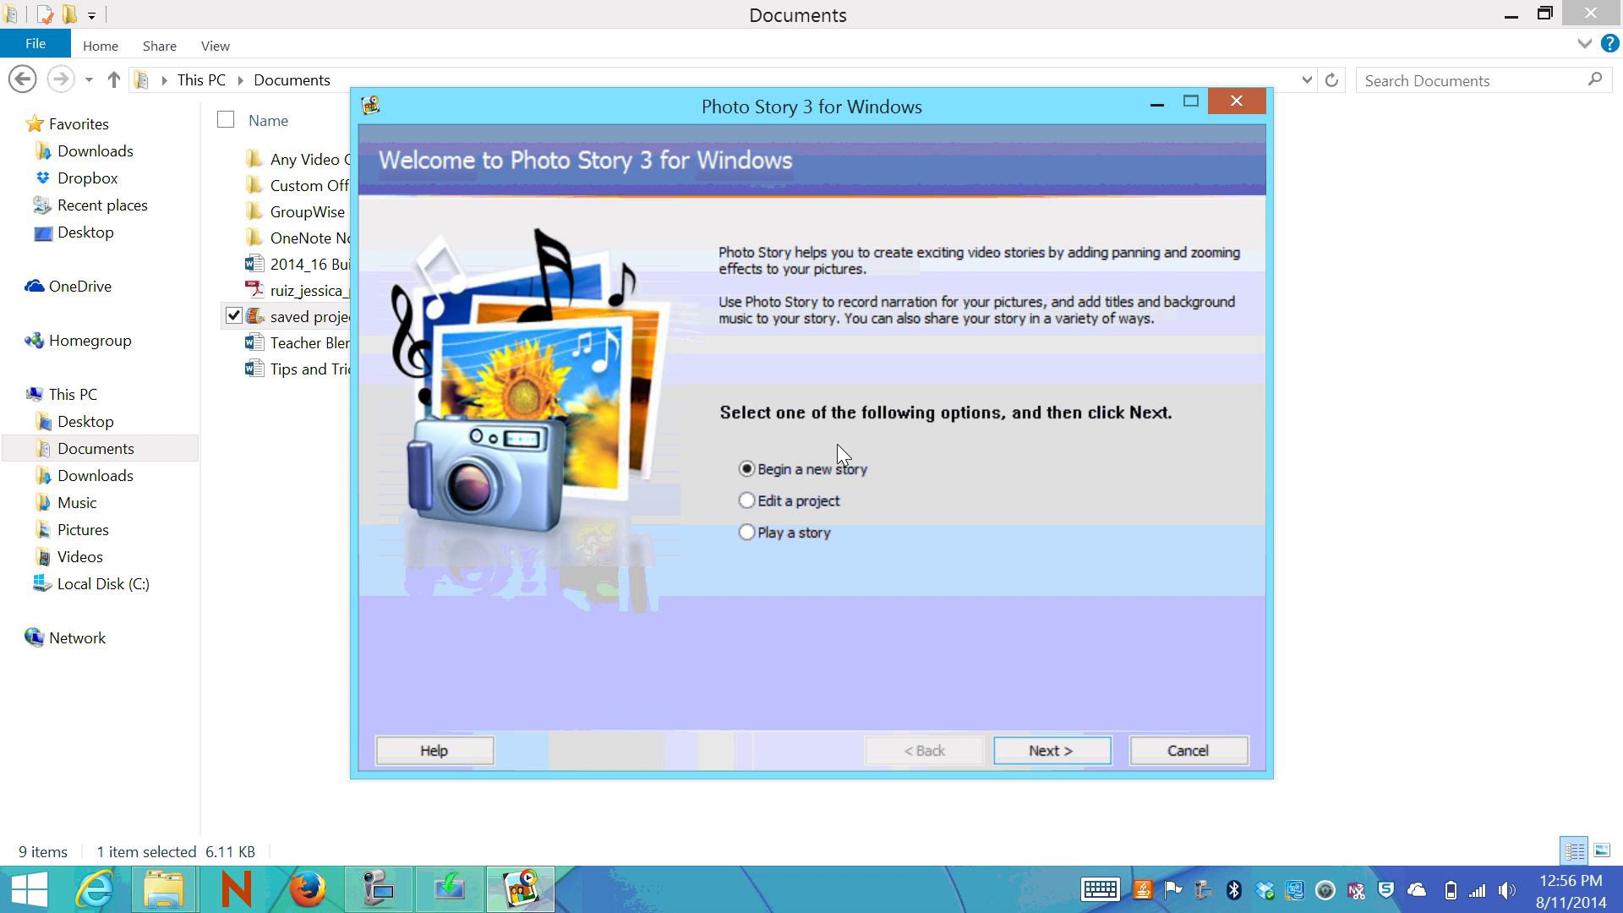
left_click(1058, 751)
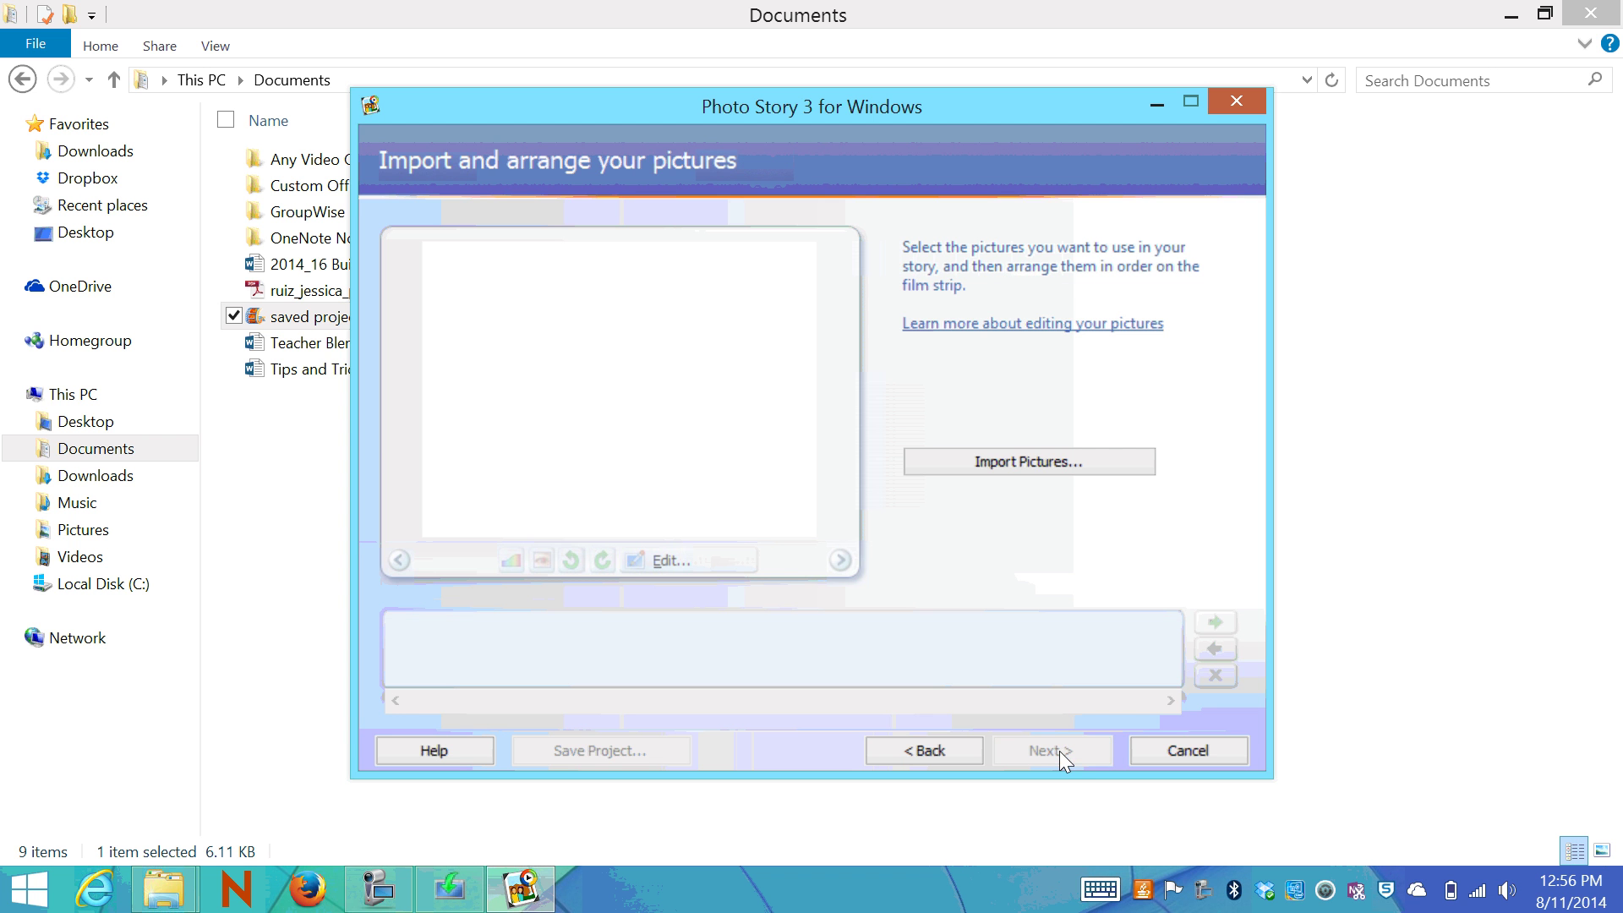
left_click(963, 465)
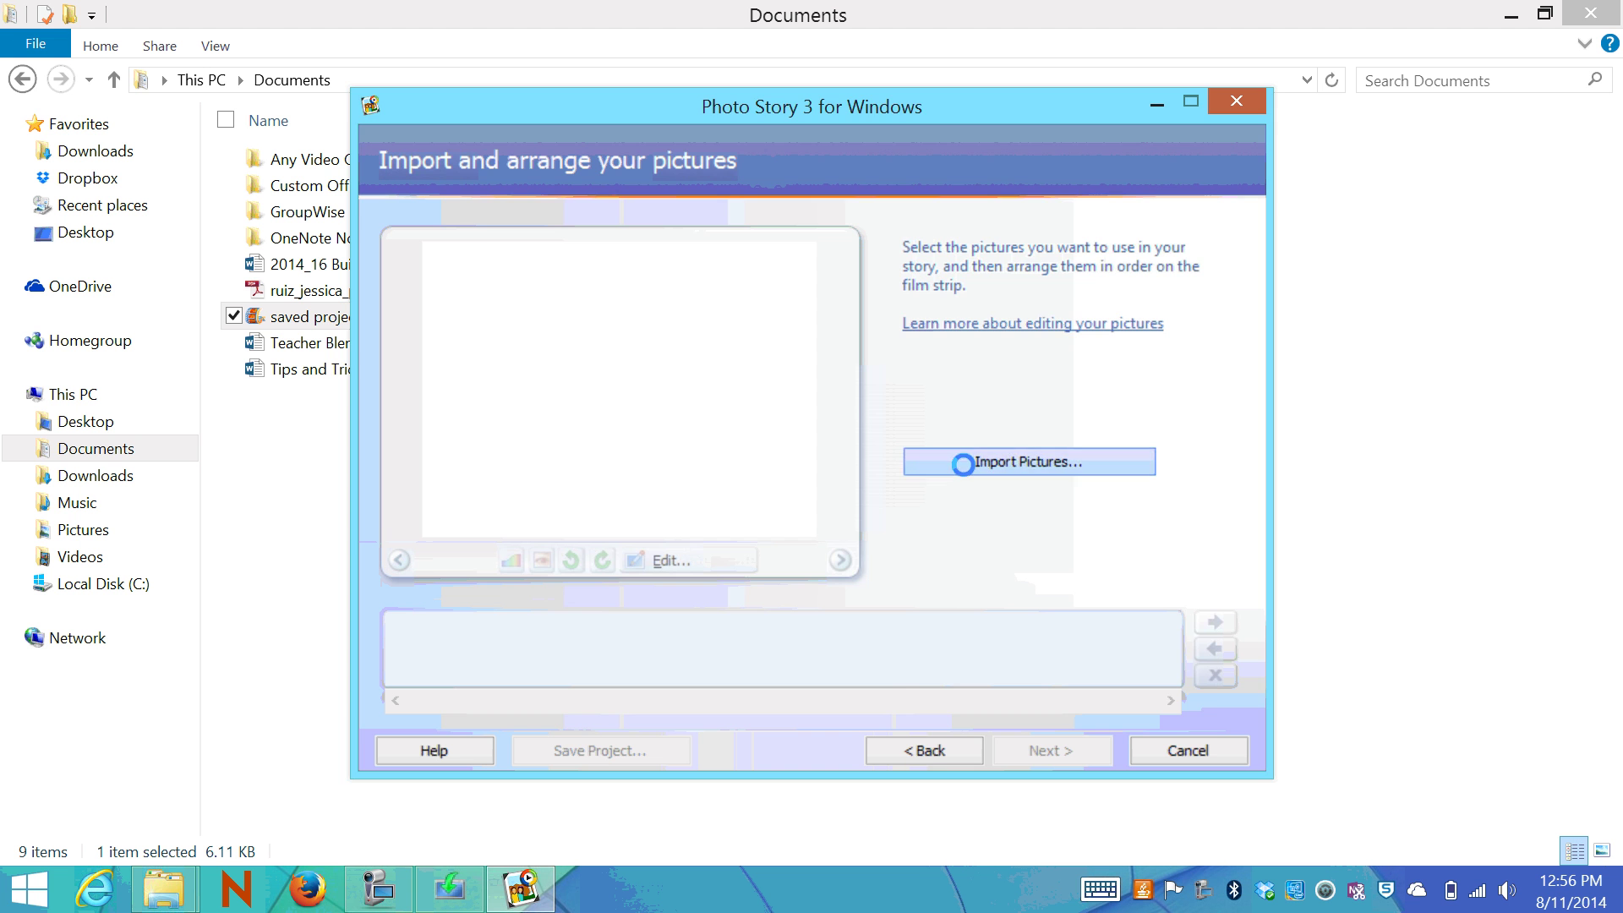
left_click(958, 368)
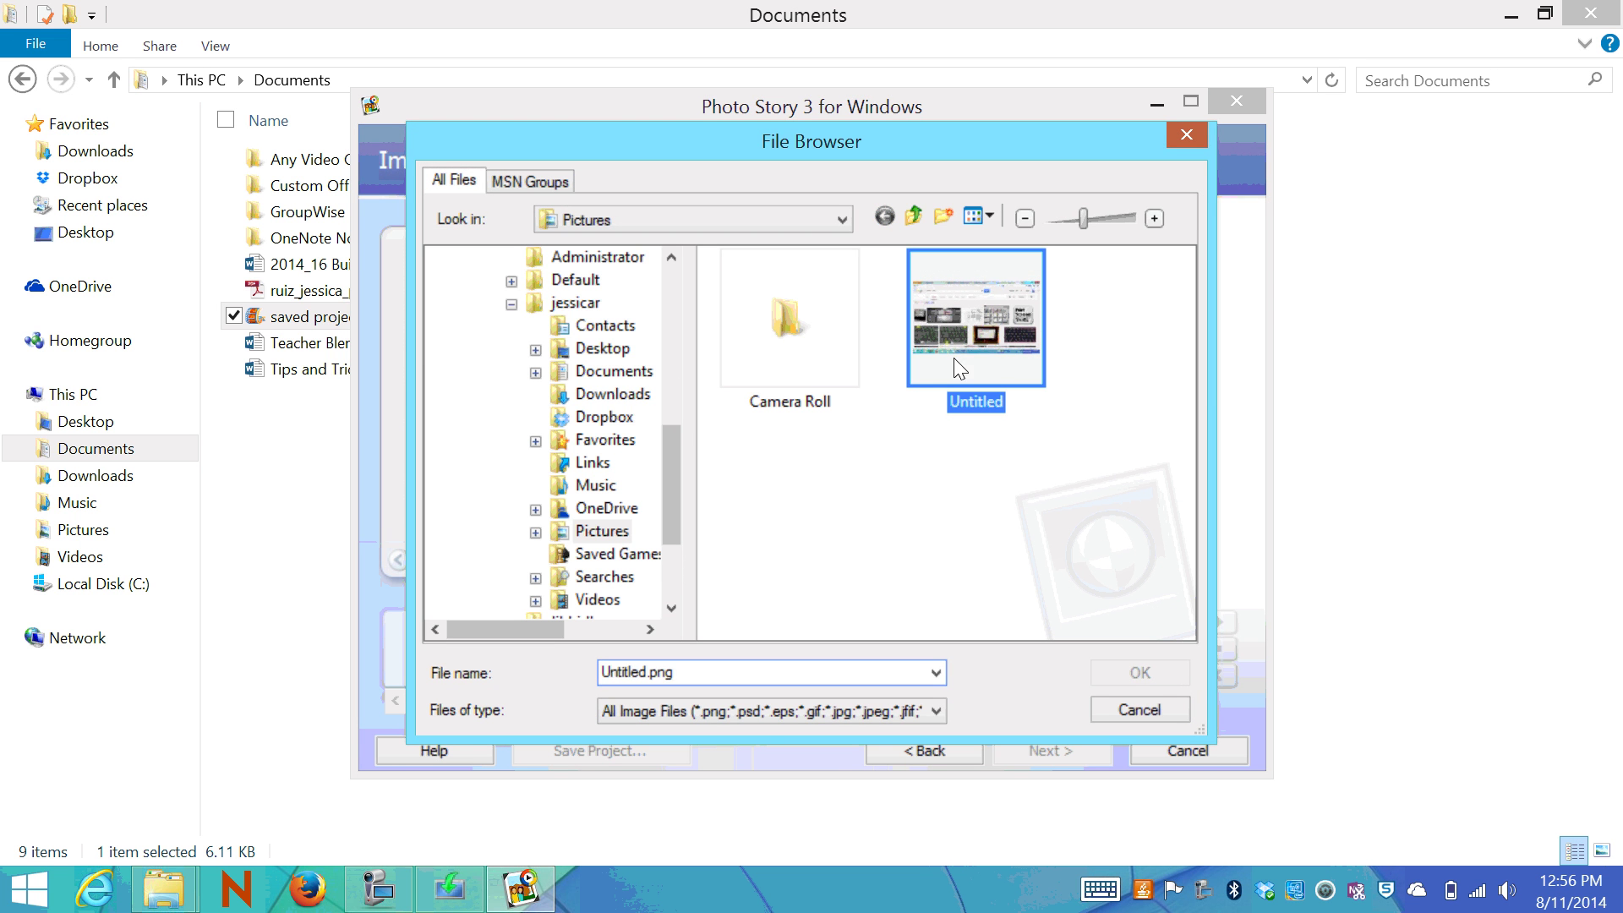
left_click(1138, 671)
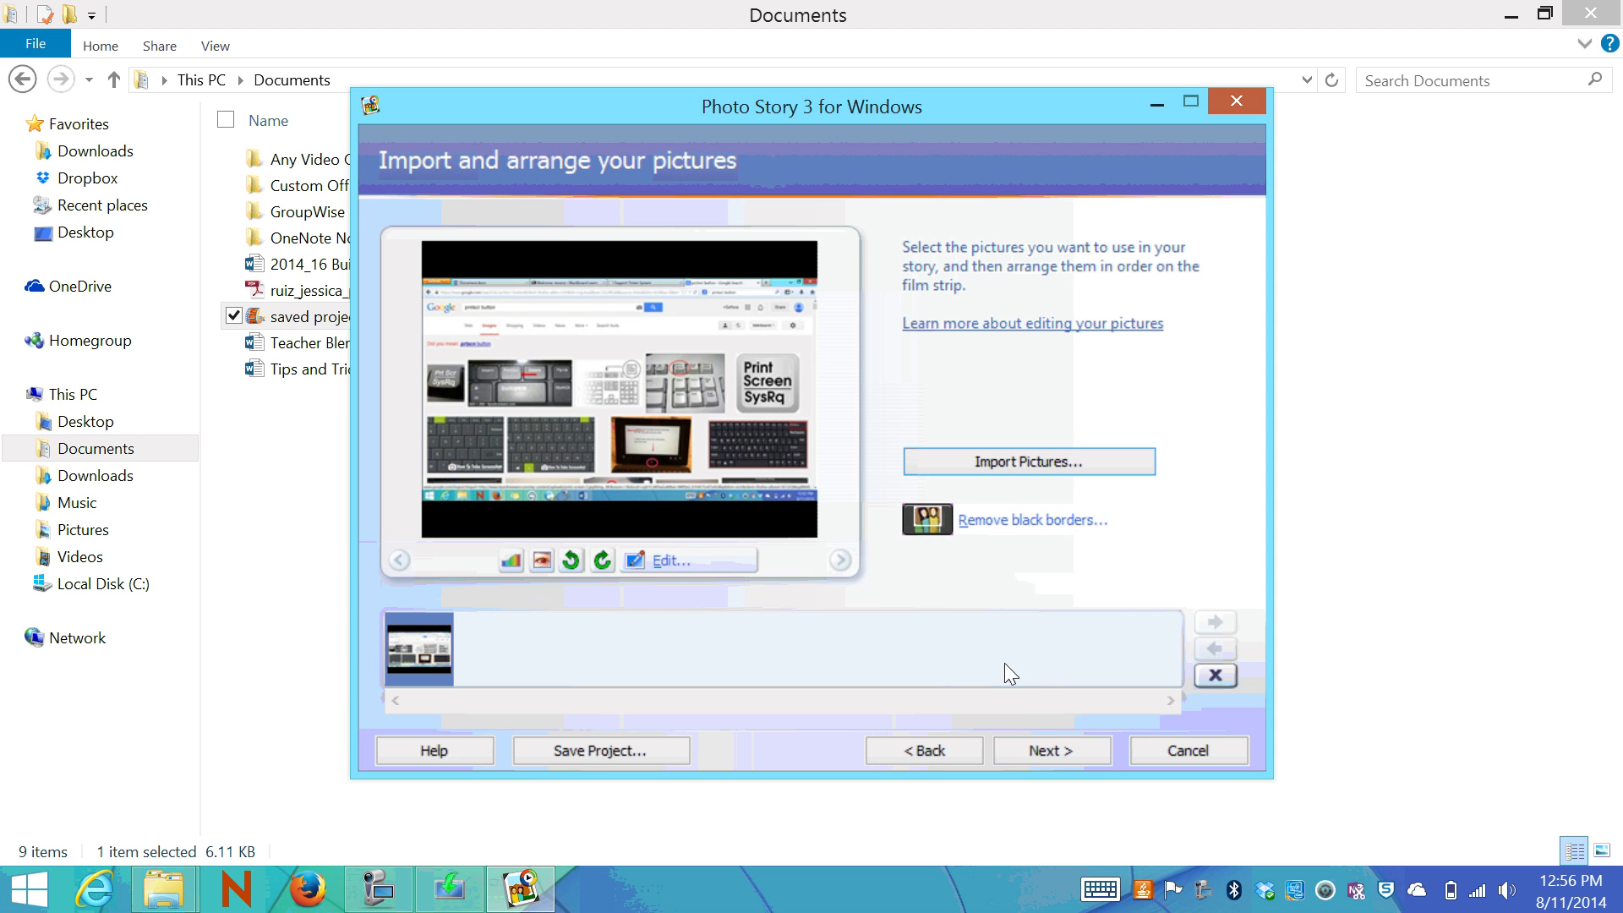
Continue without removing the picture's black borders and add the title text "sample photo story" to it.
left_click(1047, 753)
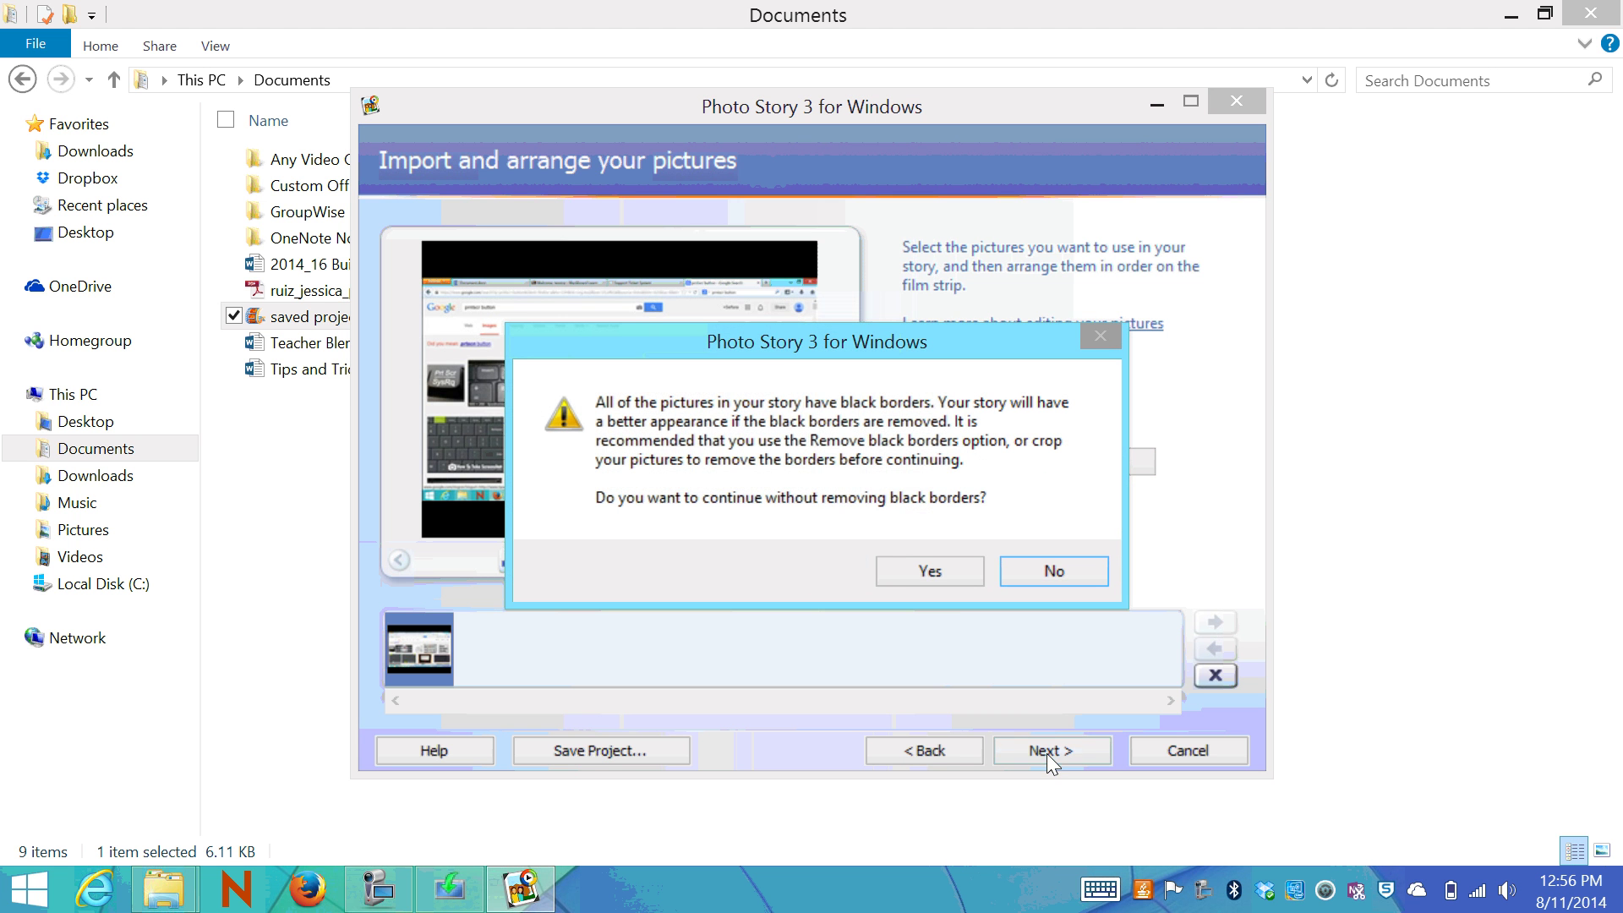
left_click(910, 570)
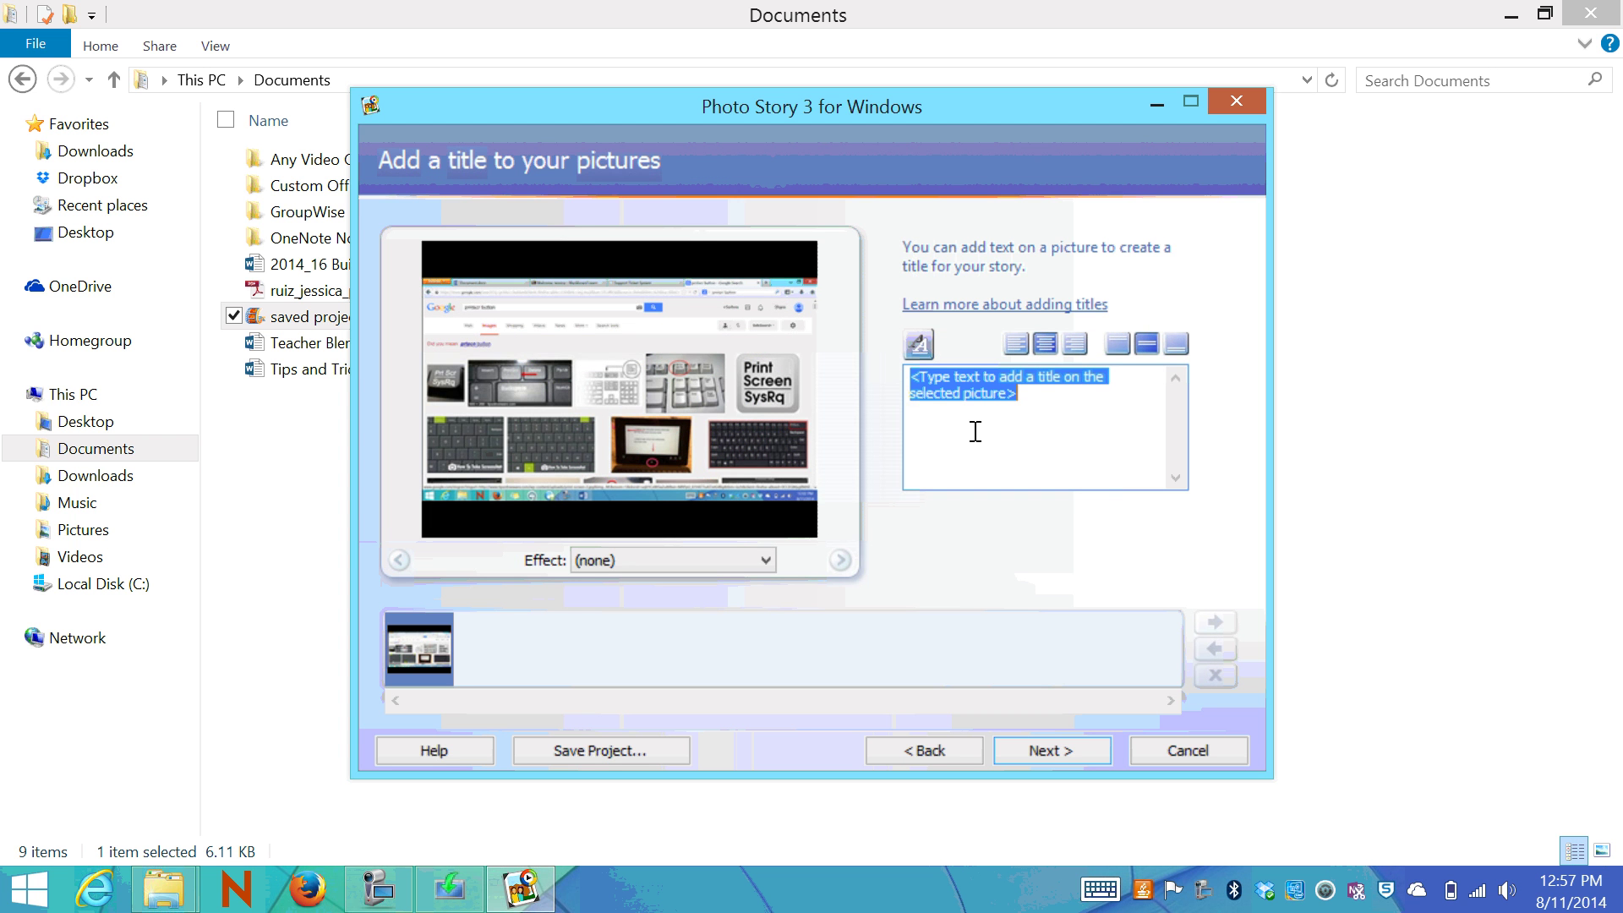
type("samp")
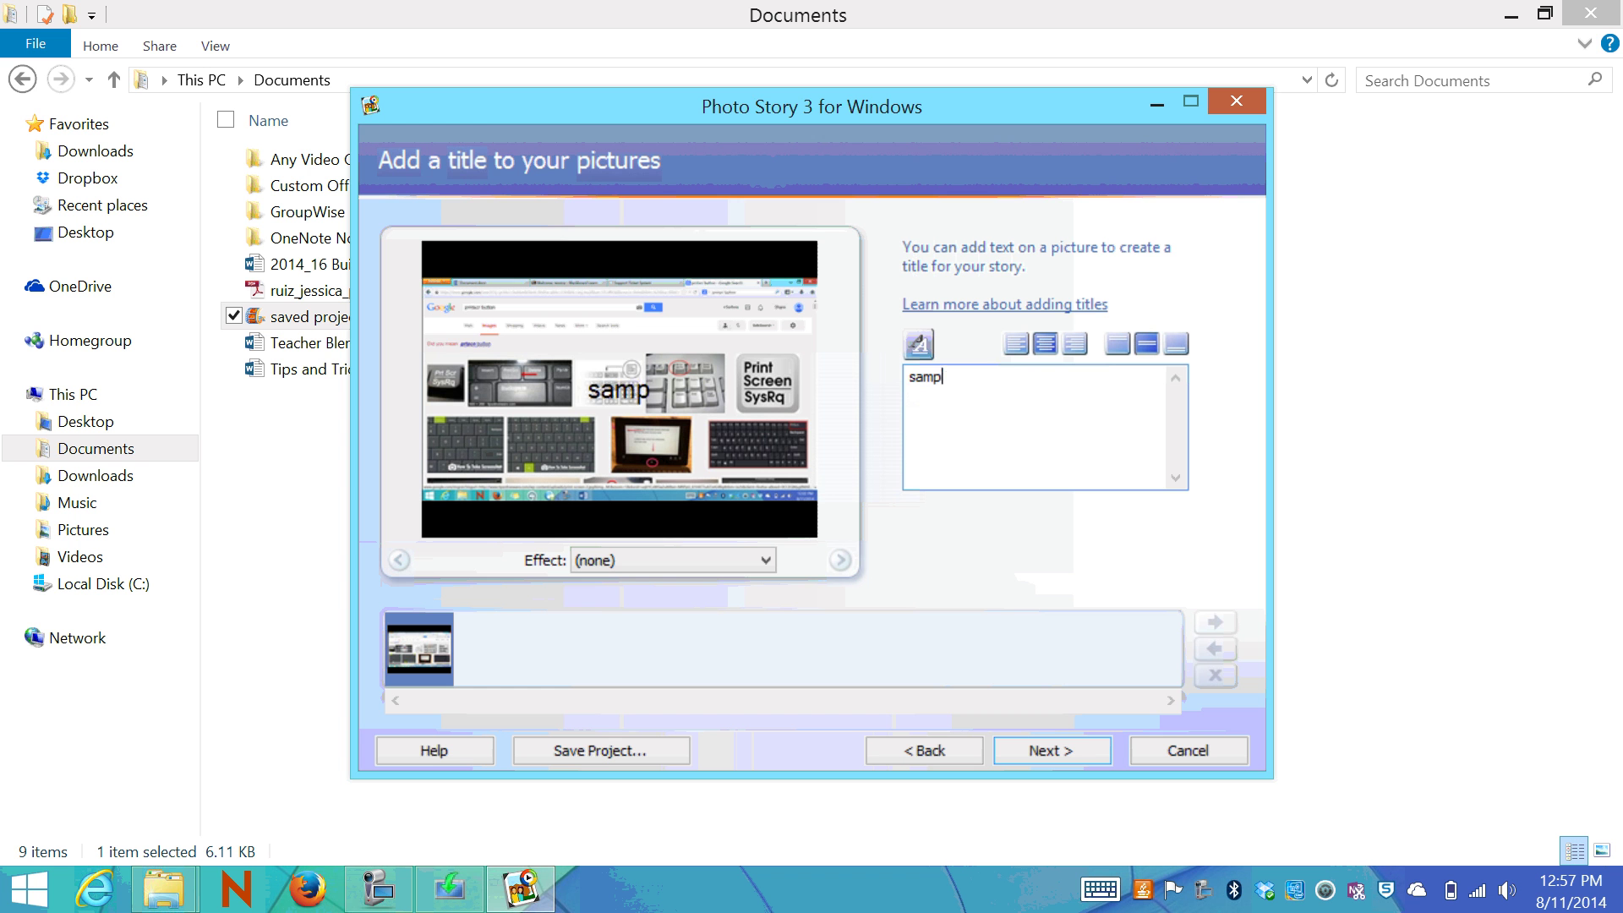
type("le photo")
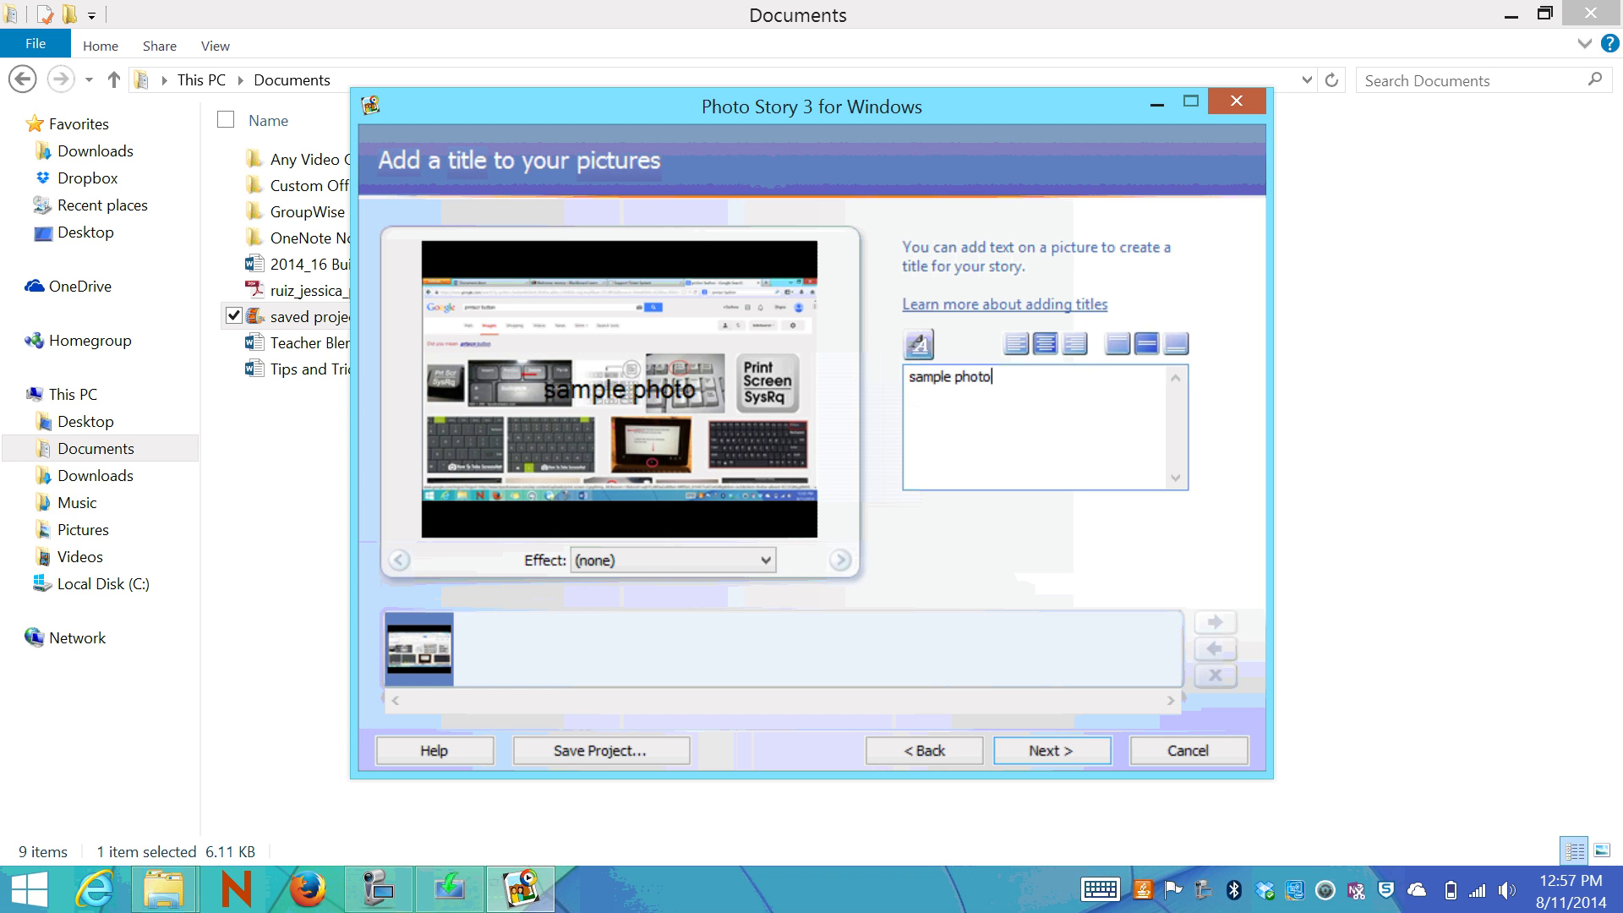
type(" story")
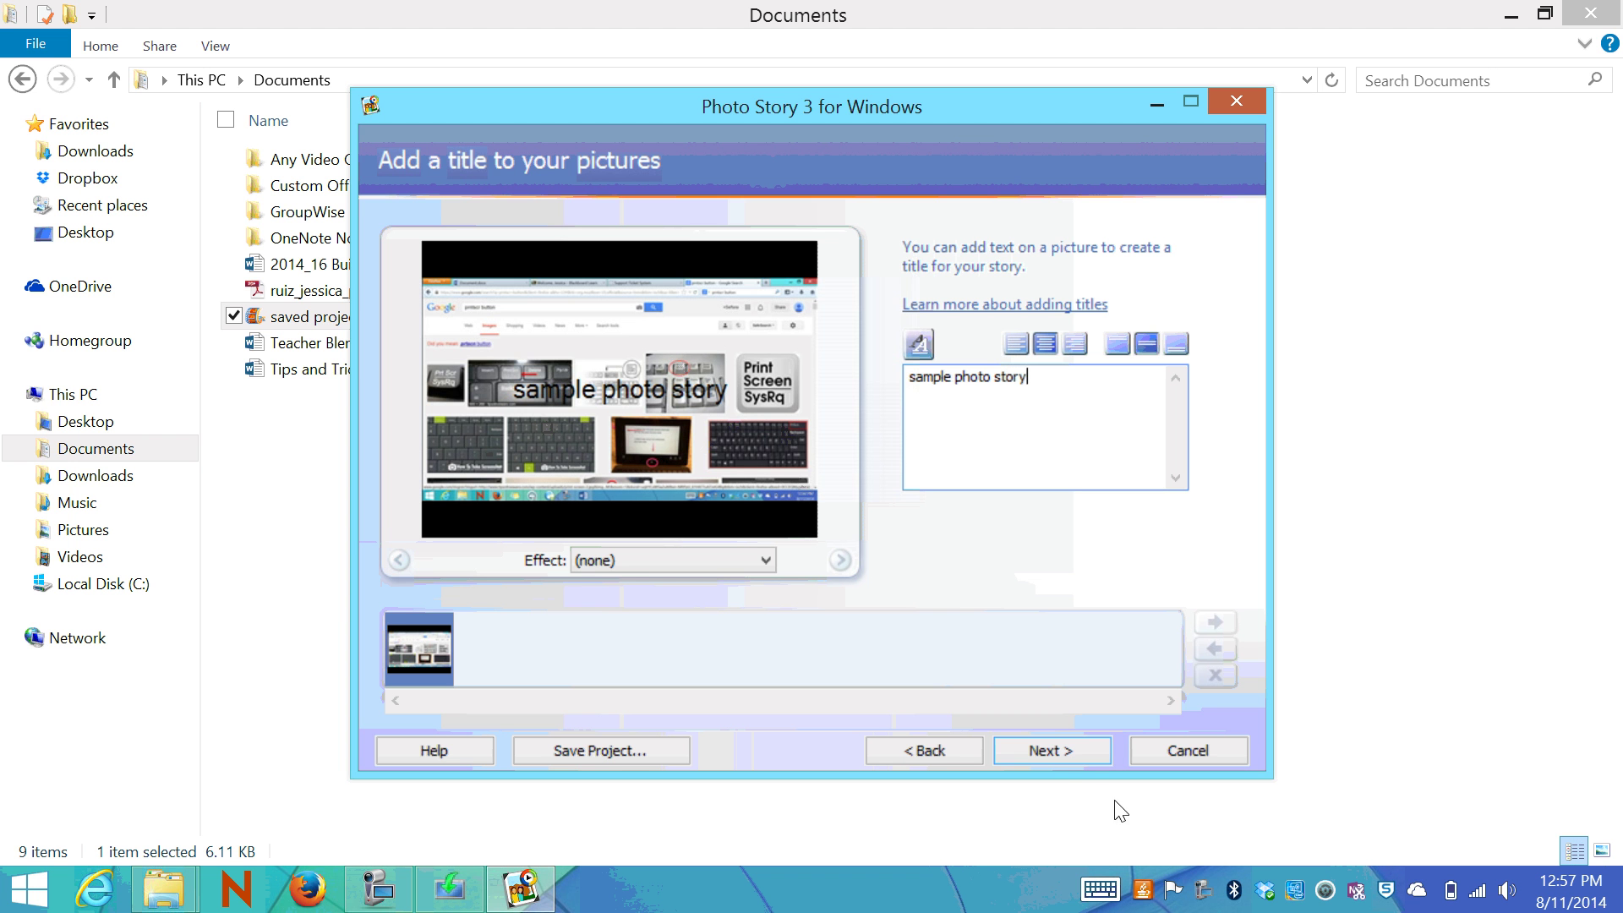
left_click(919, 344)
left_click(708, 559)
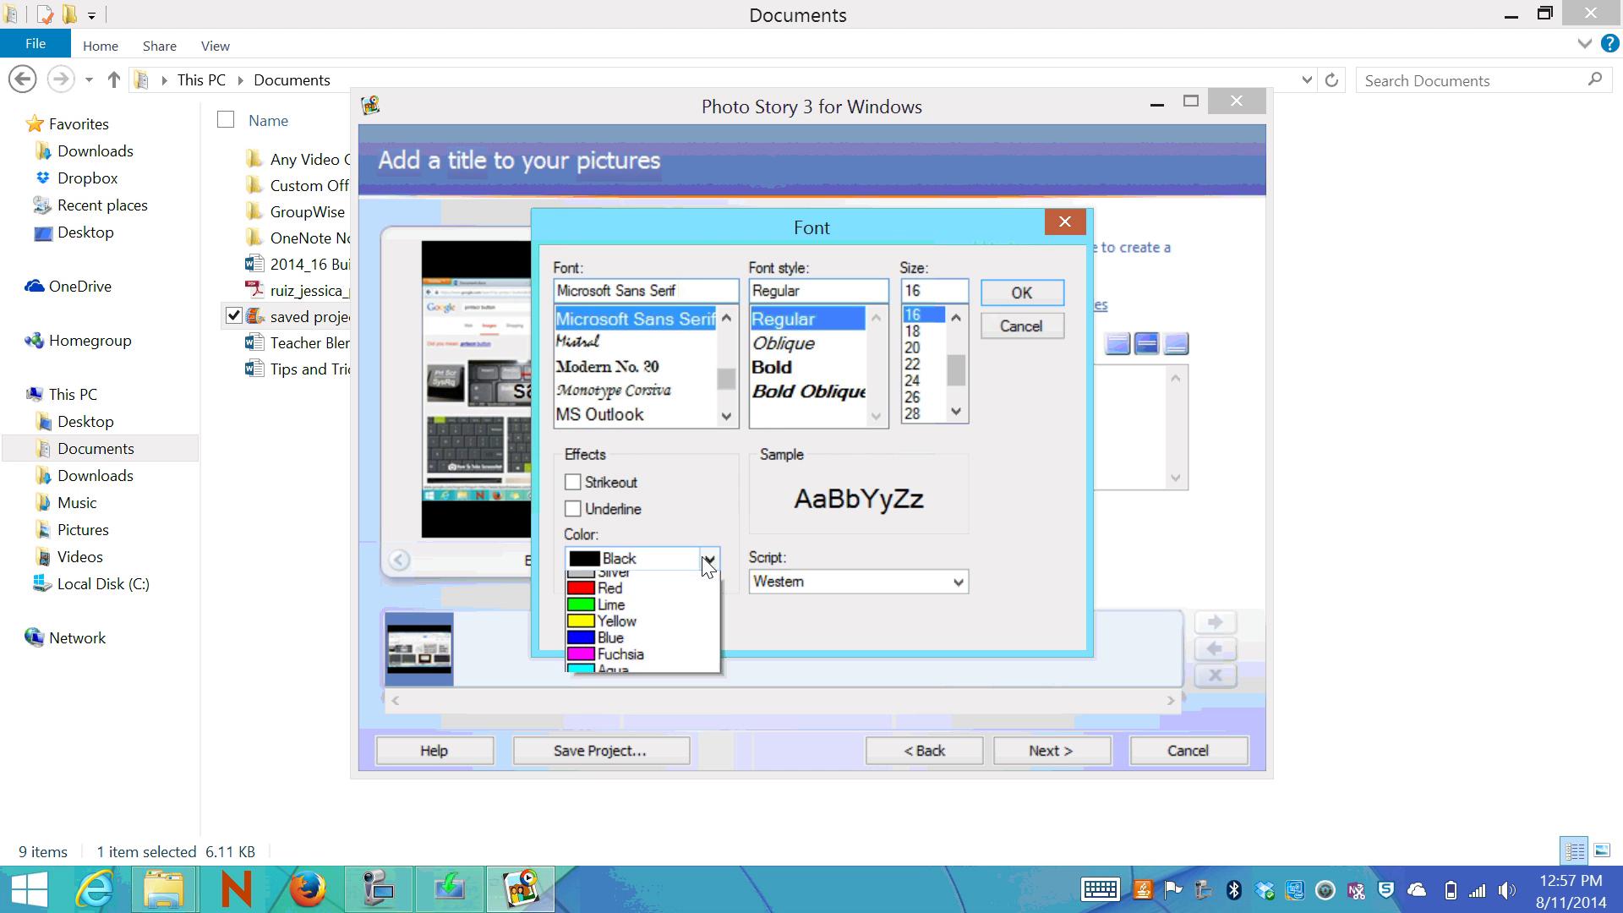
left_click(708, 565)
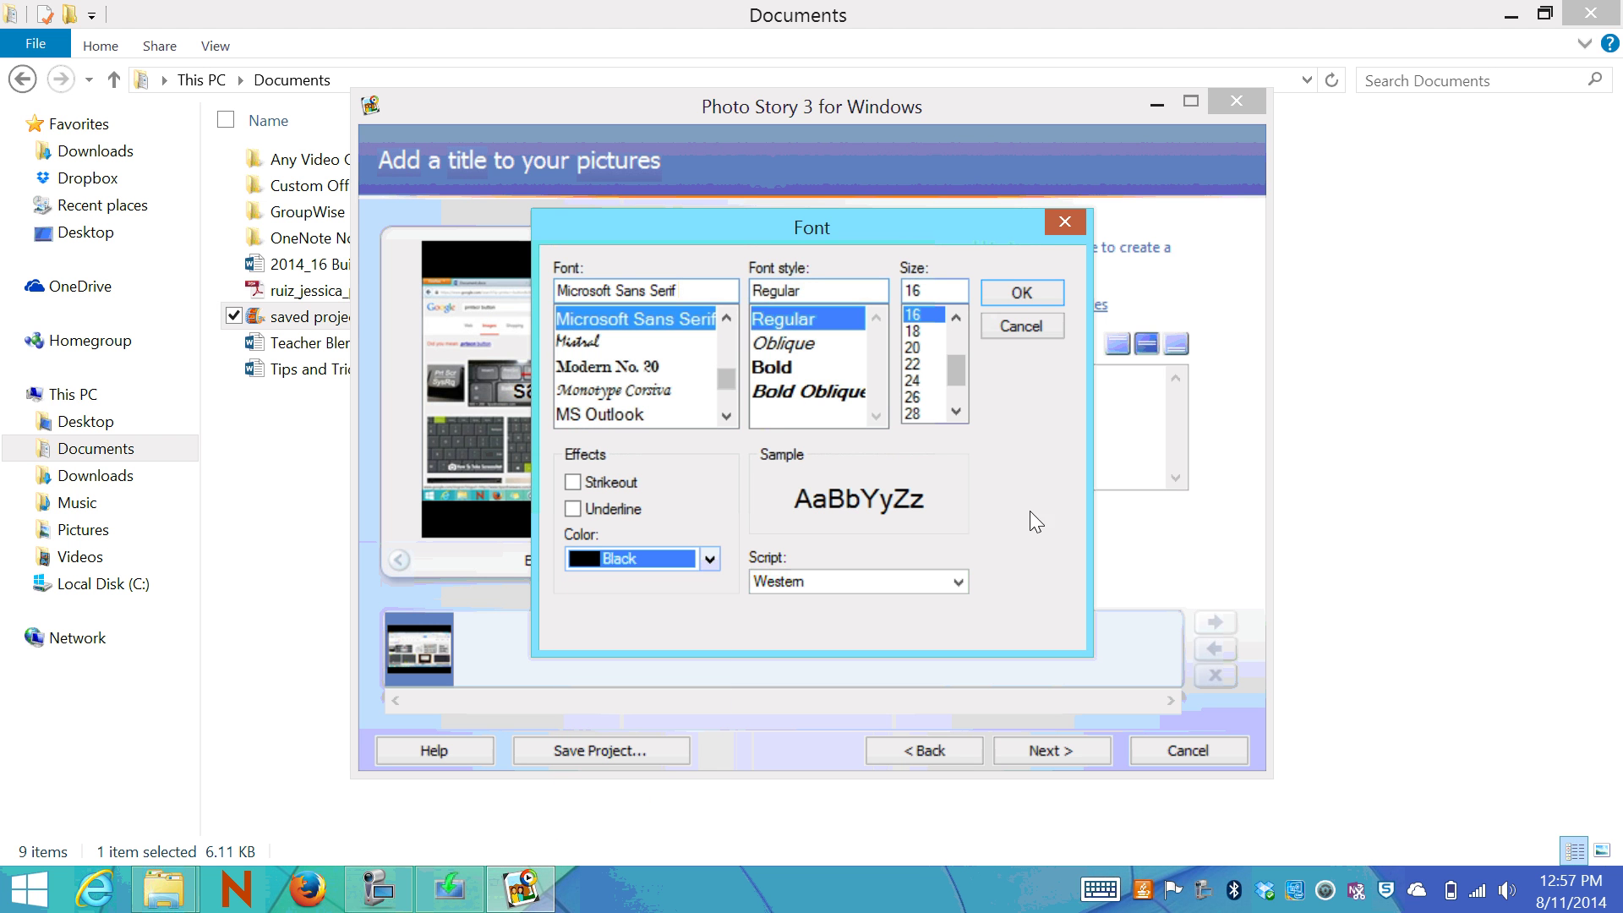
left_click(1030, 326)
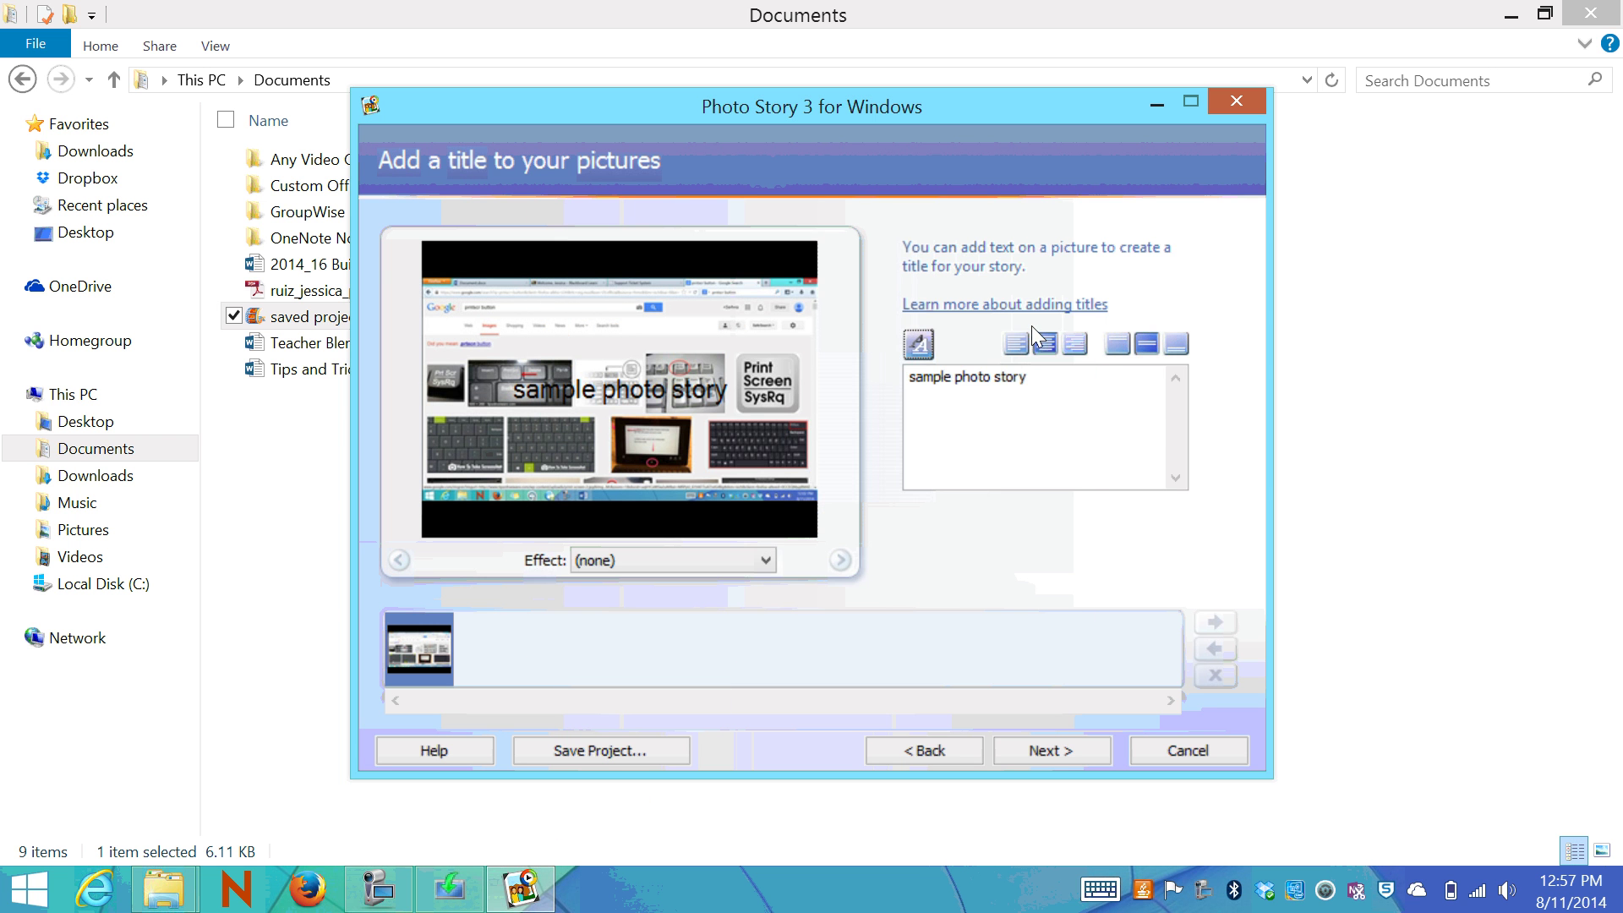
Record about 4 seconds of narration for the picture and preview the narrated story.
left_click(1068, 746)
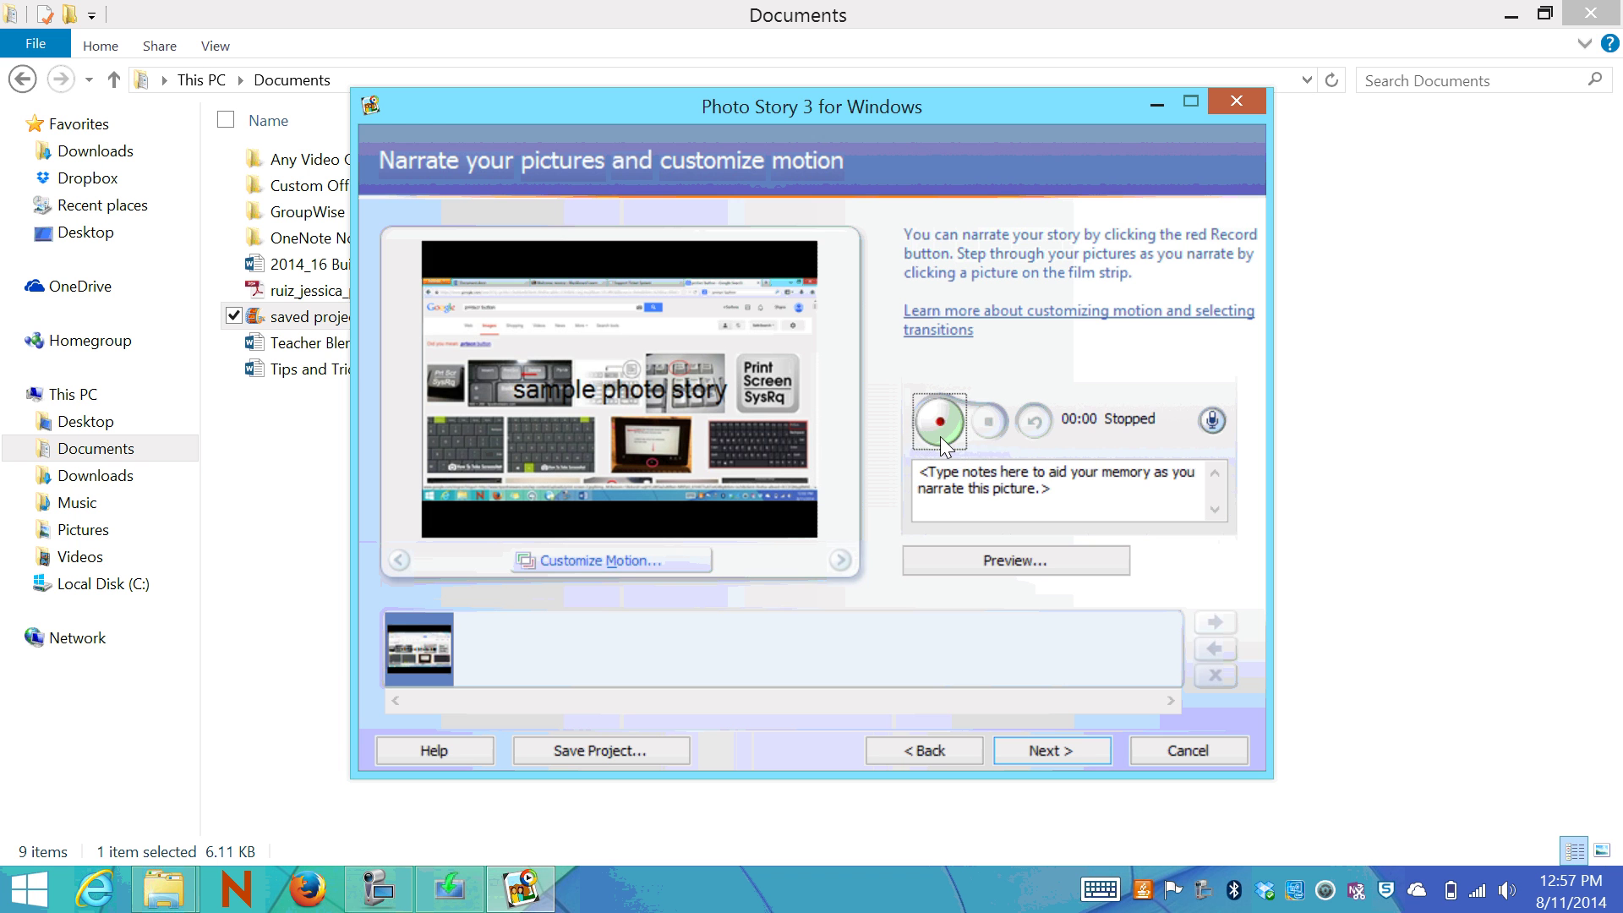
left_click(940, 421)
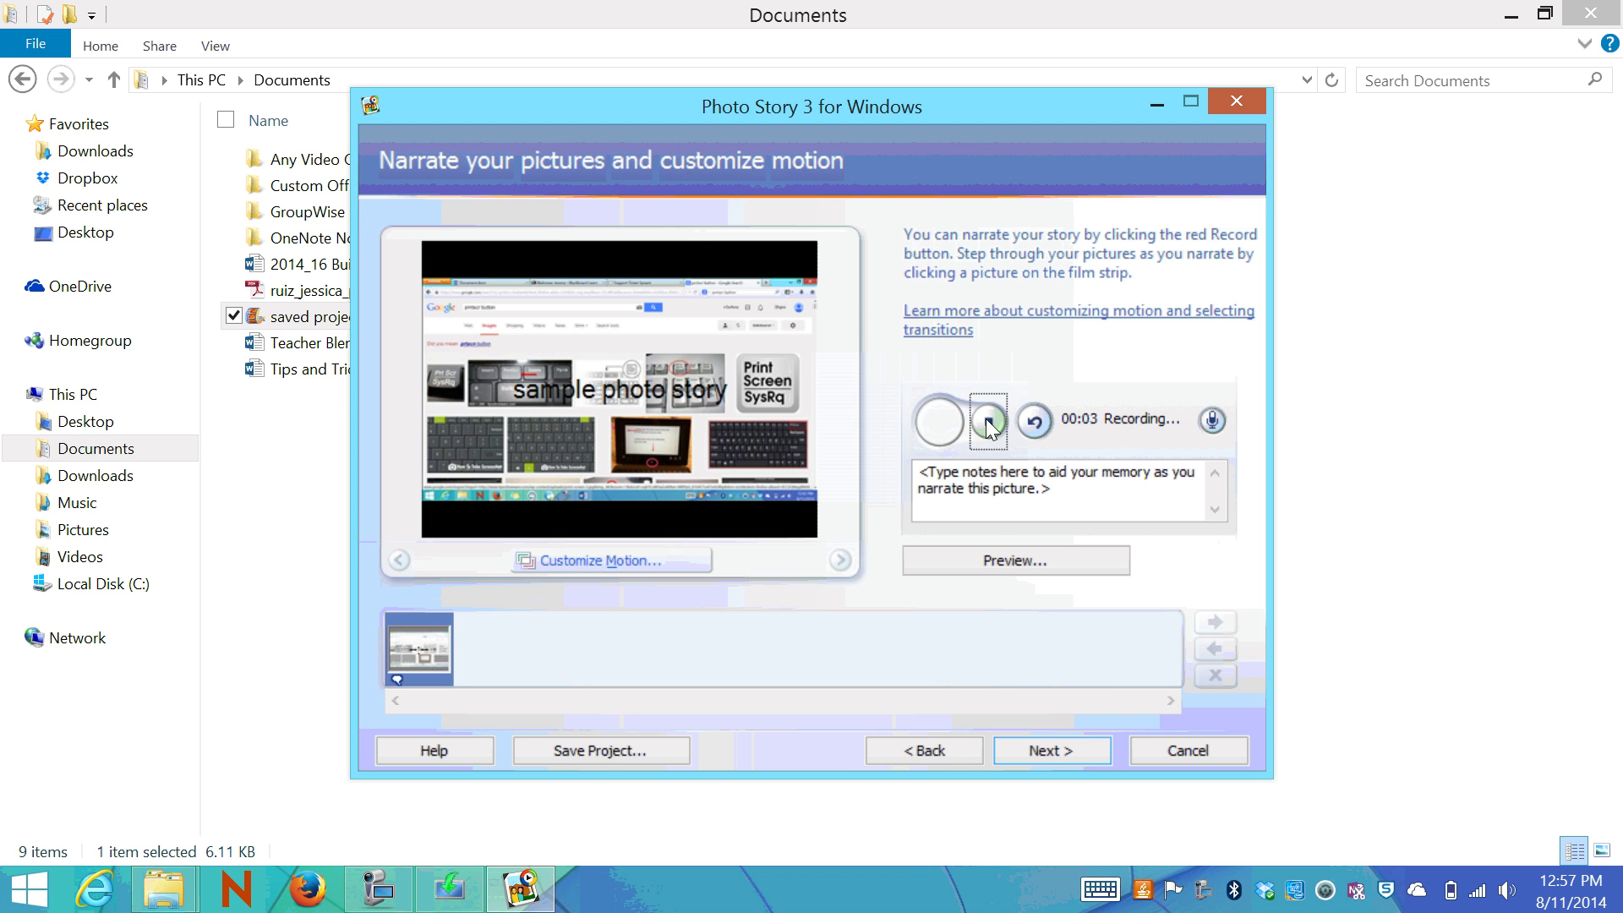
left_click(986, 419)
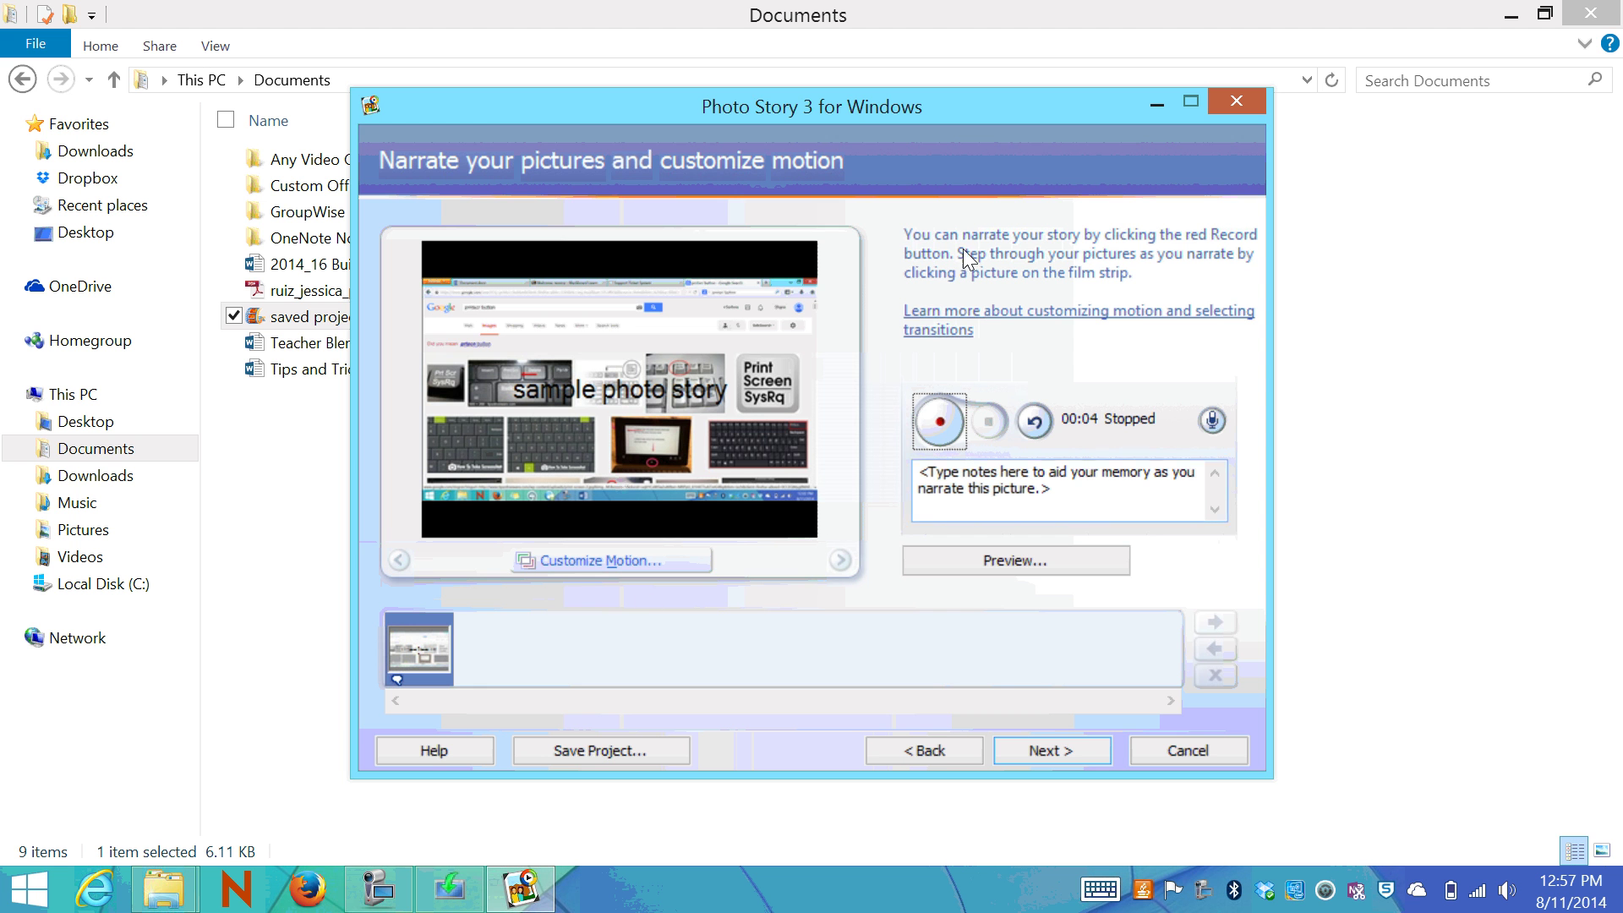
left_click(1050, 560)
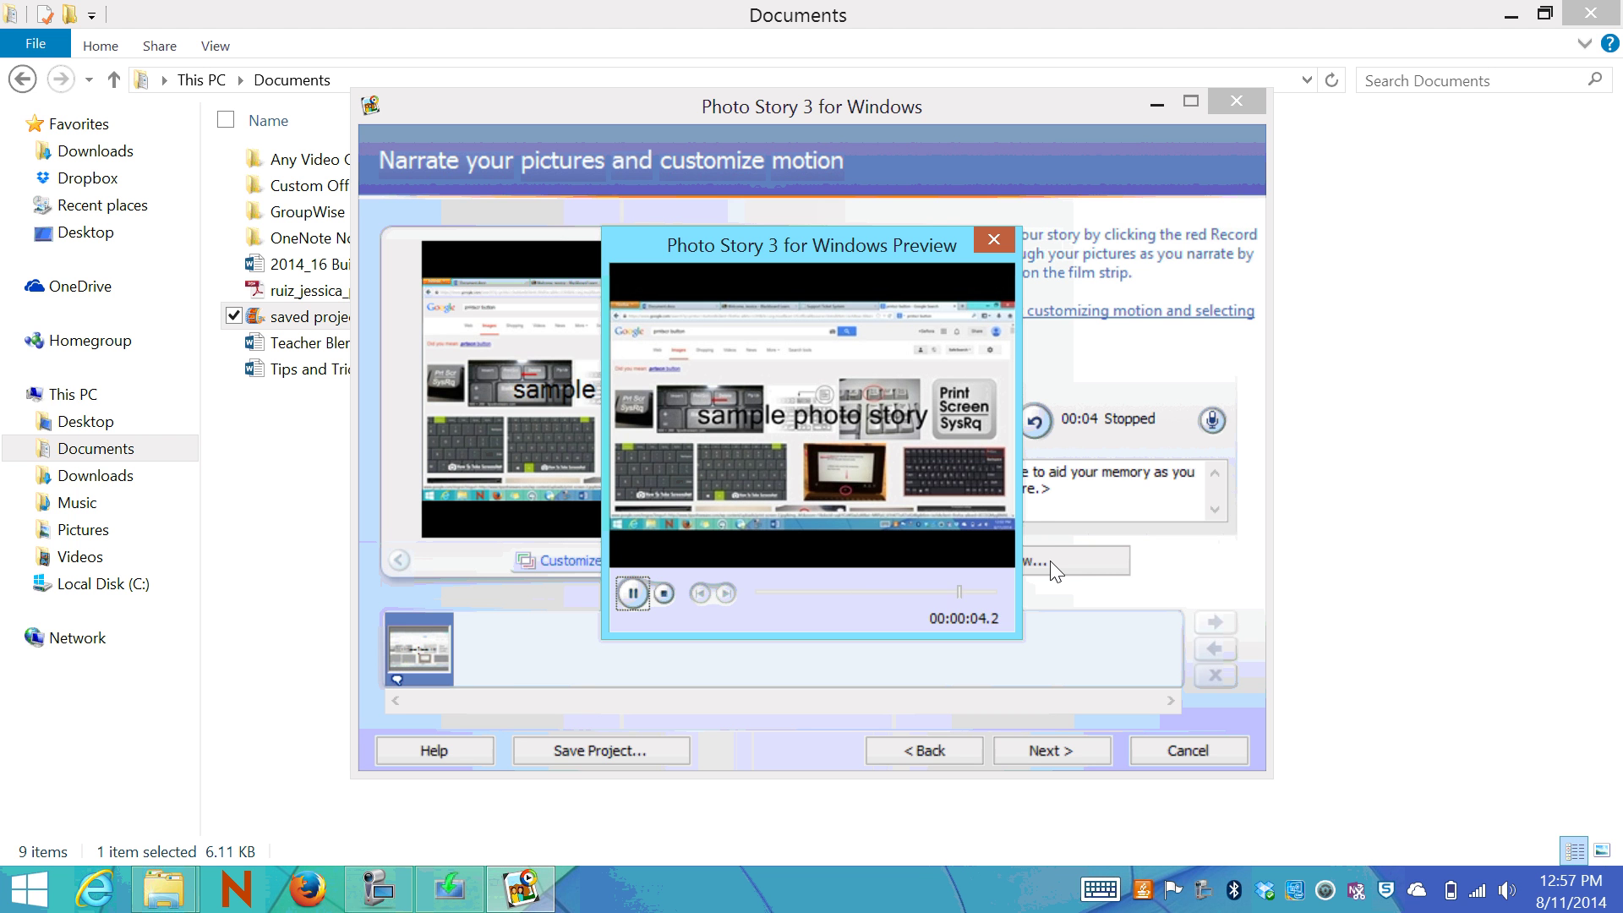
left_click(996, 240)
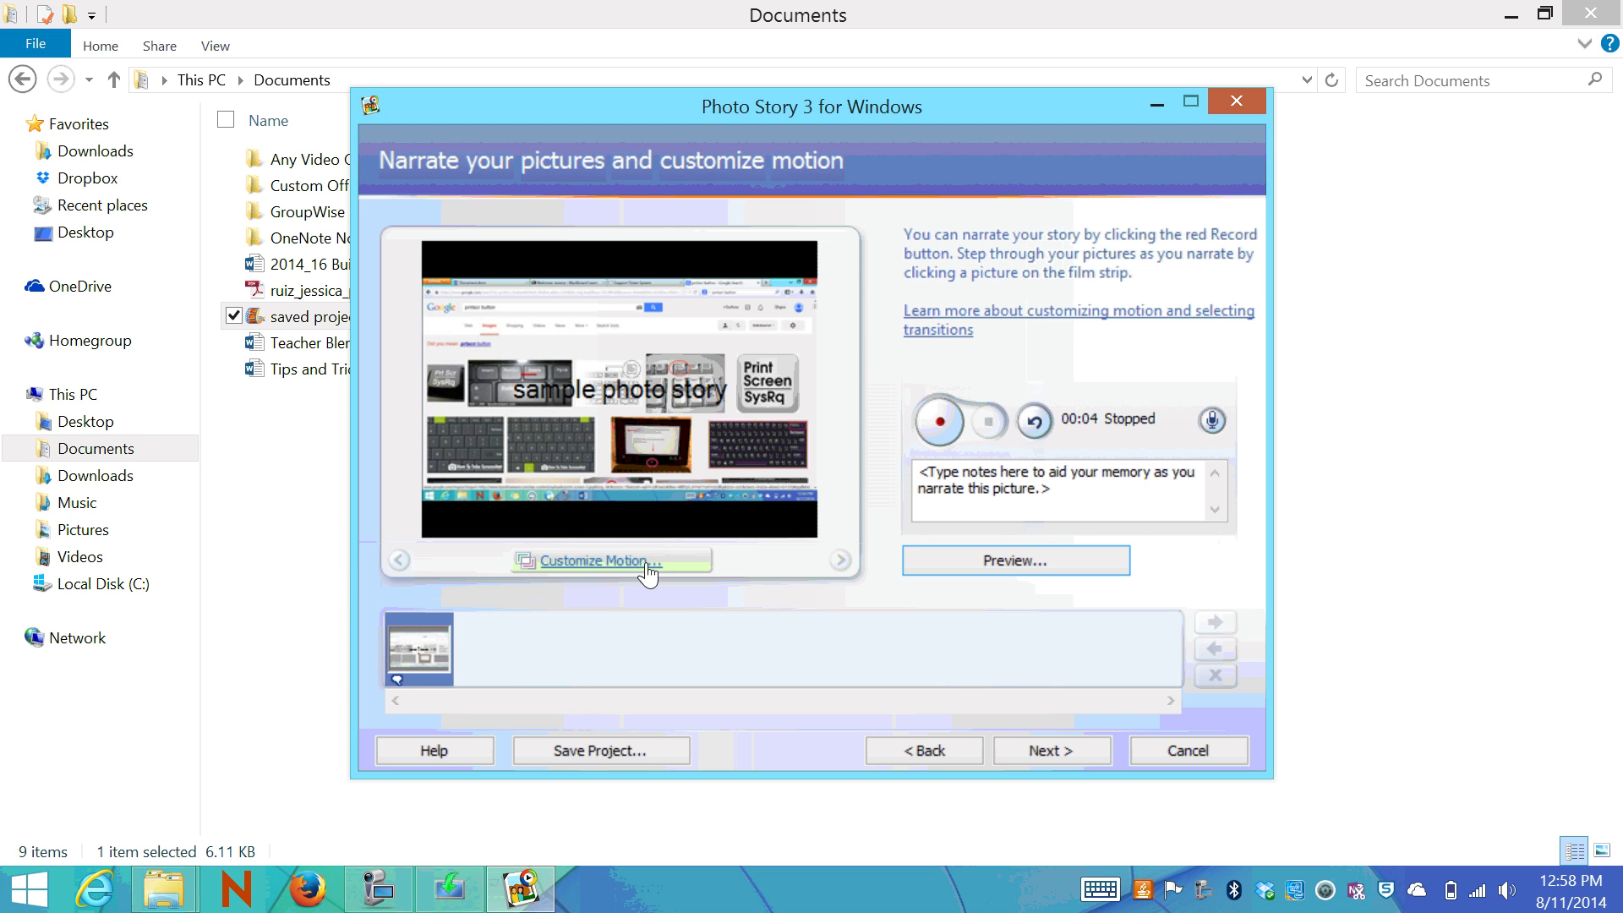
Create custom background music in the Classical: Amadeus style with the Piano band and Sad mood, and preview the story with it.
left_click(1057, 749)
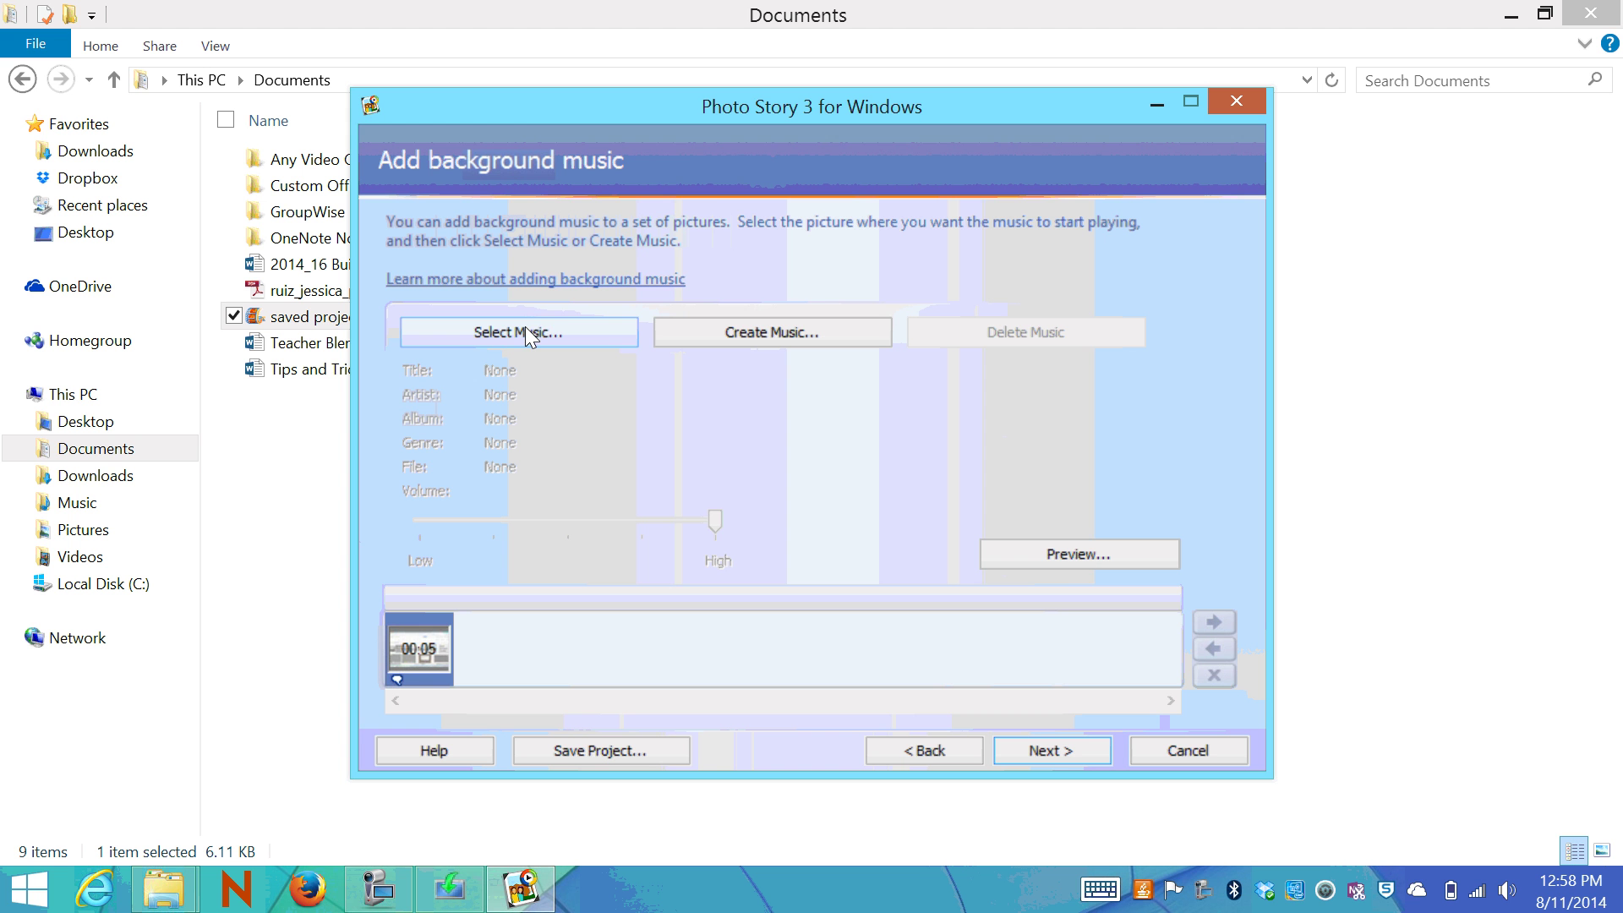
left_click(769, 332)
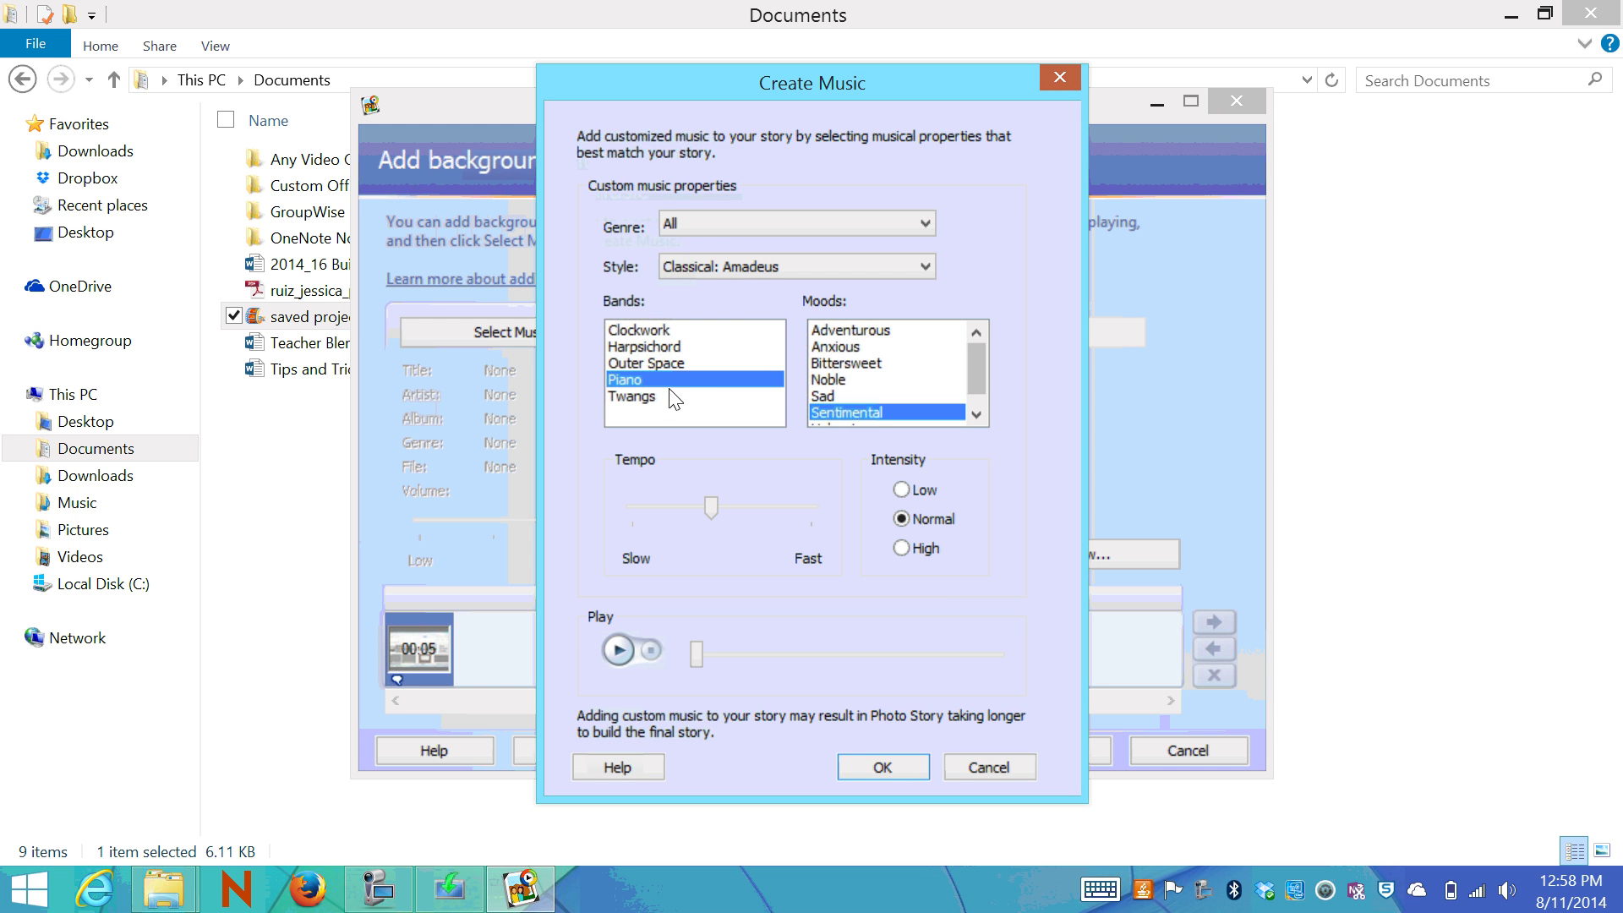
left_click(841, 402)
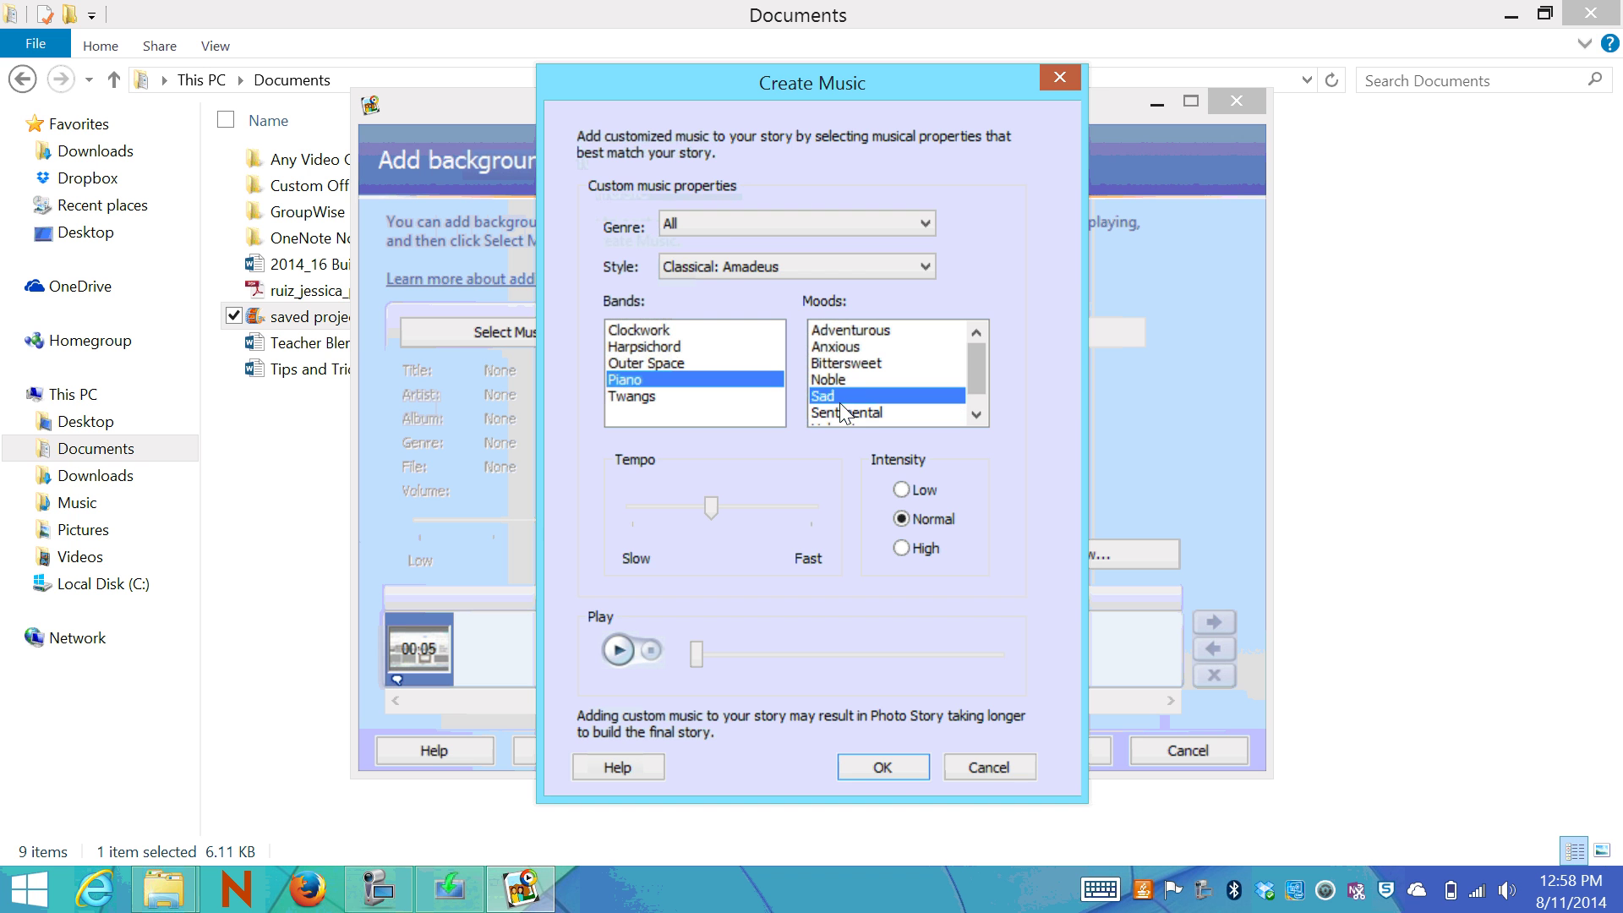
left_click(620, 650)
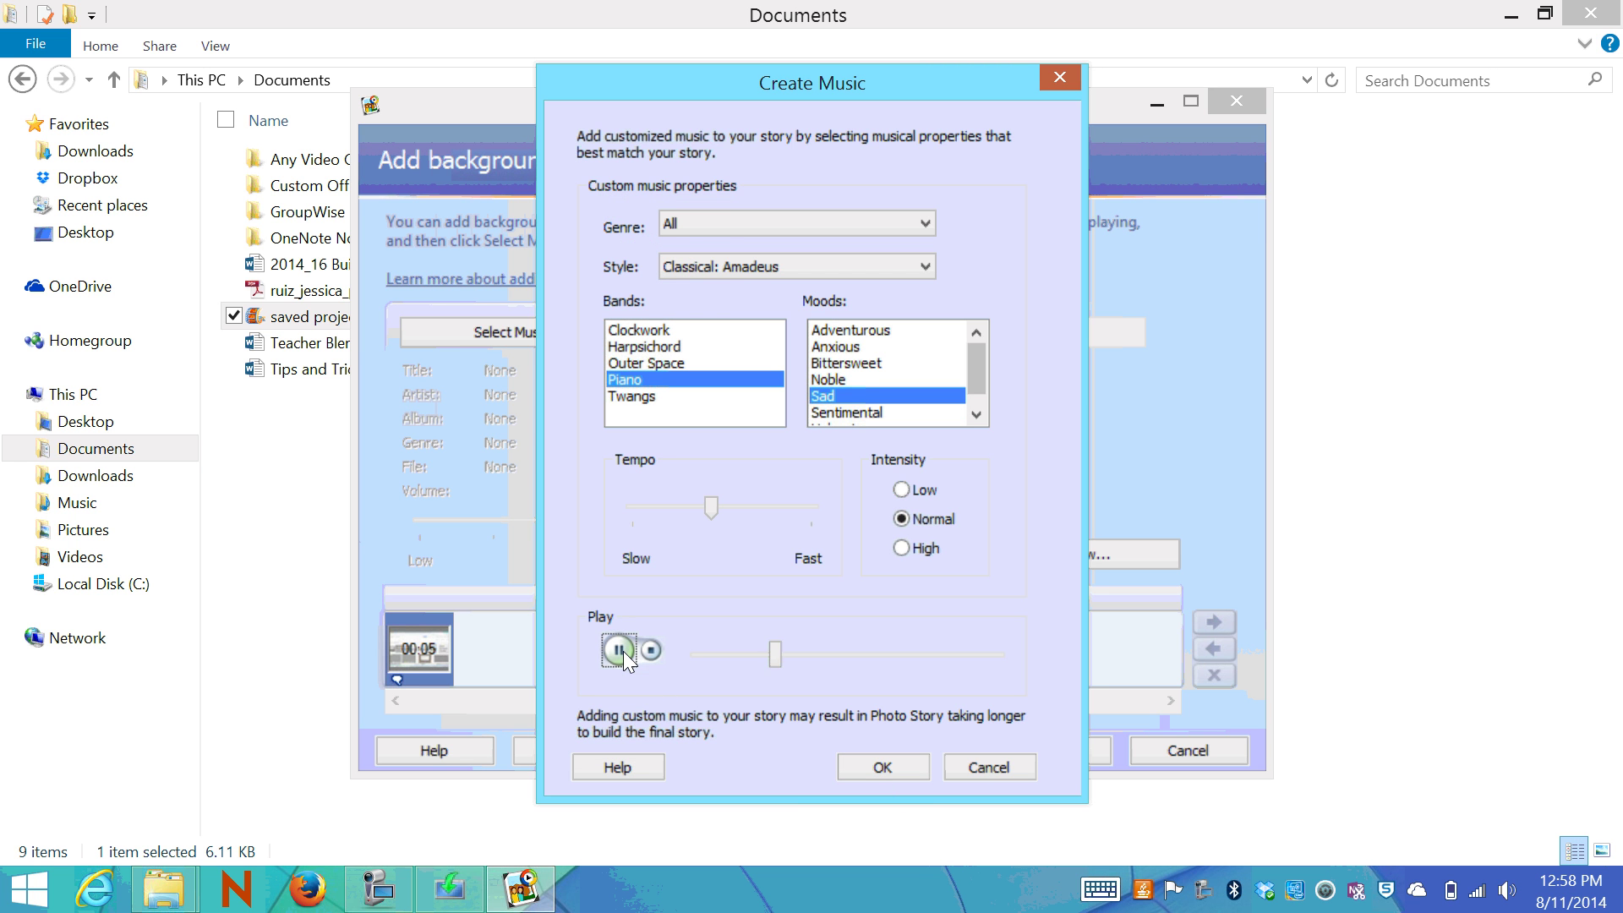
left_click(620, 650)
left_click(883, 774)
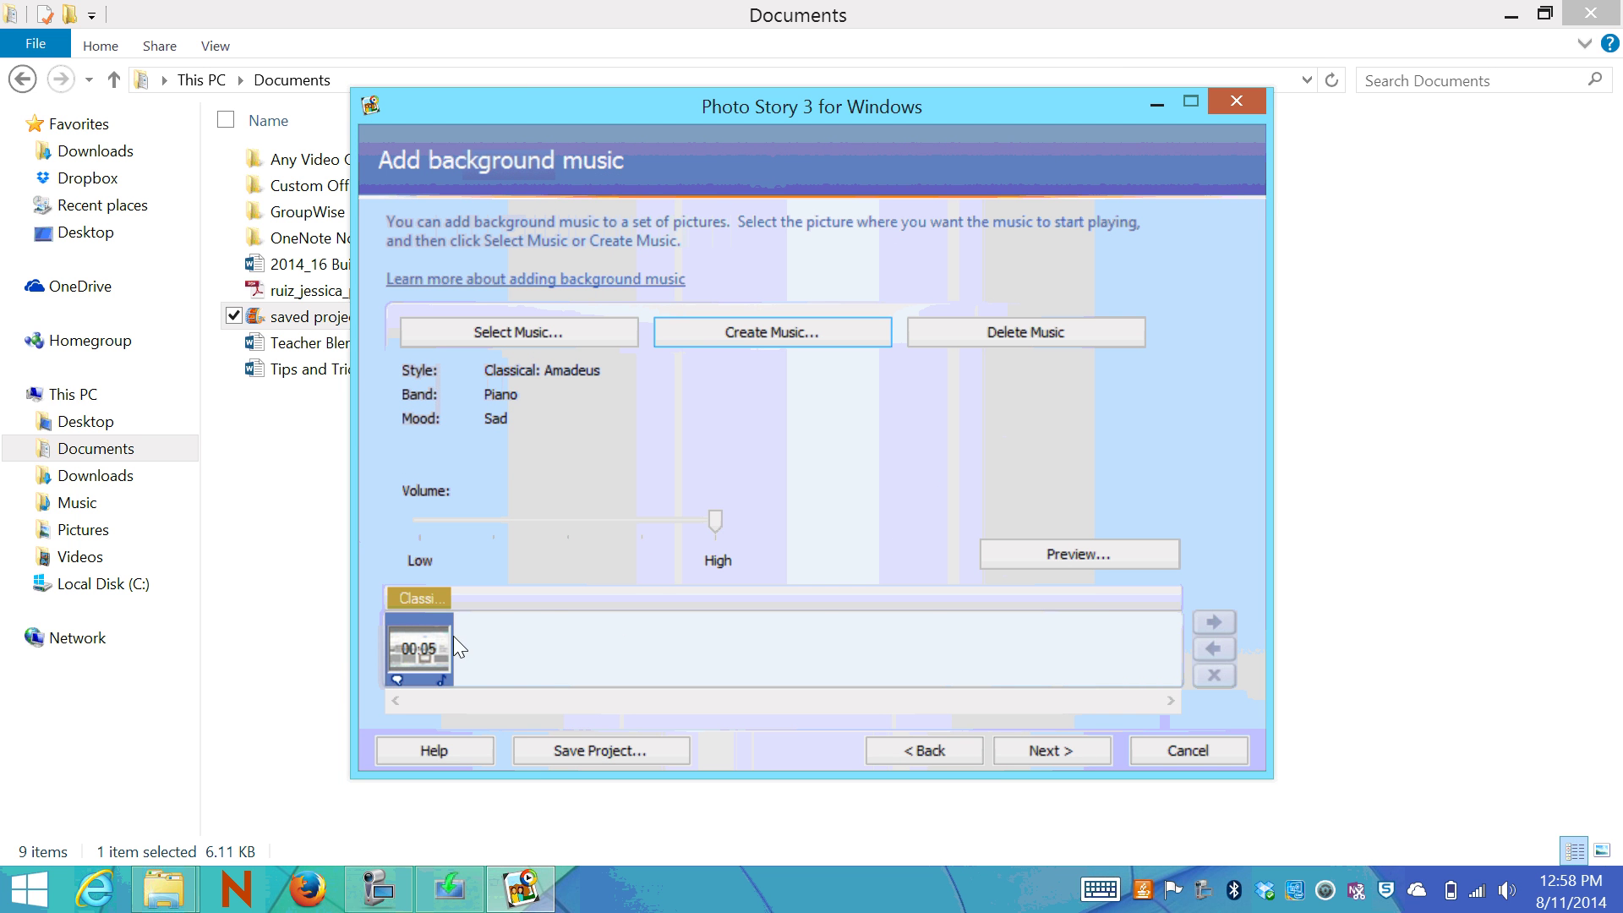
left_click(1032, 552)
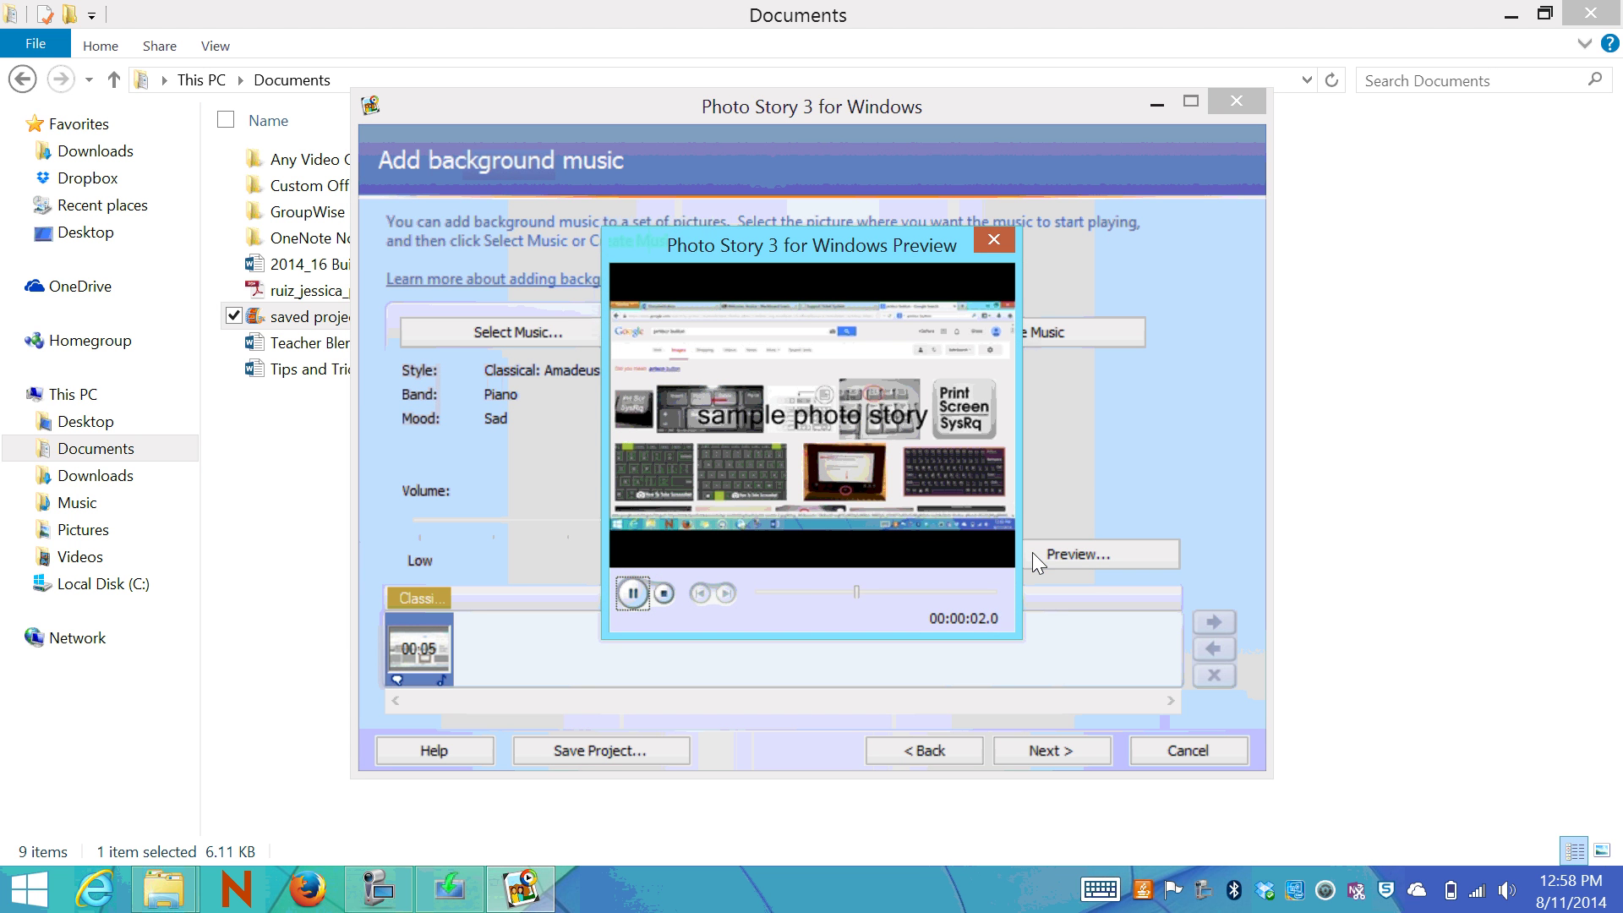
left_click(991, 241)
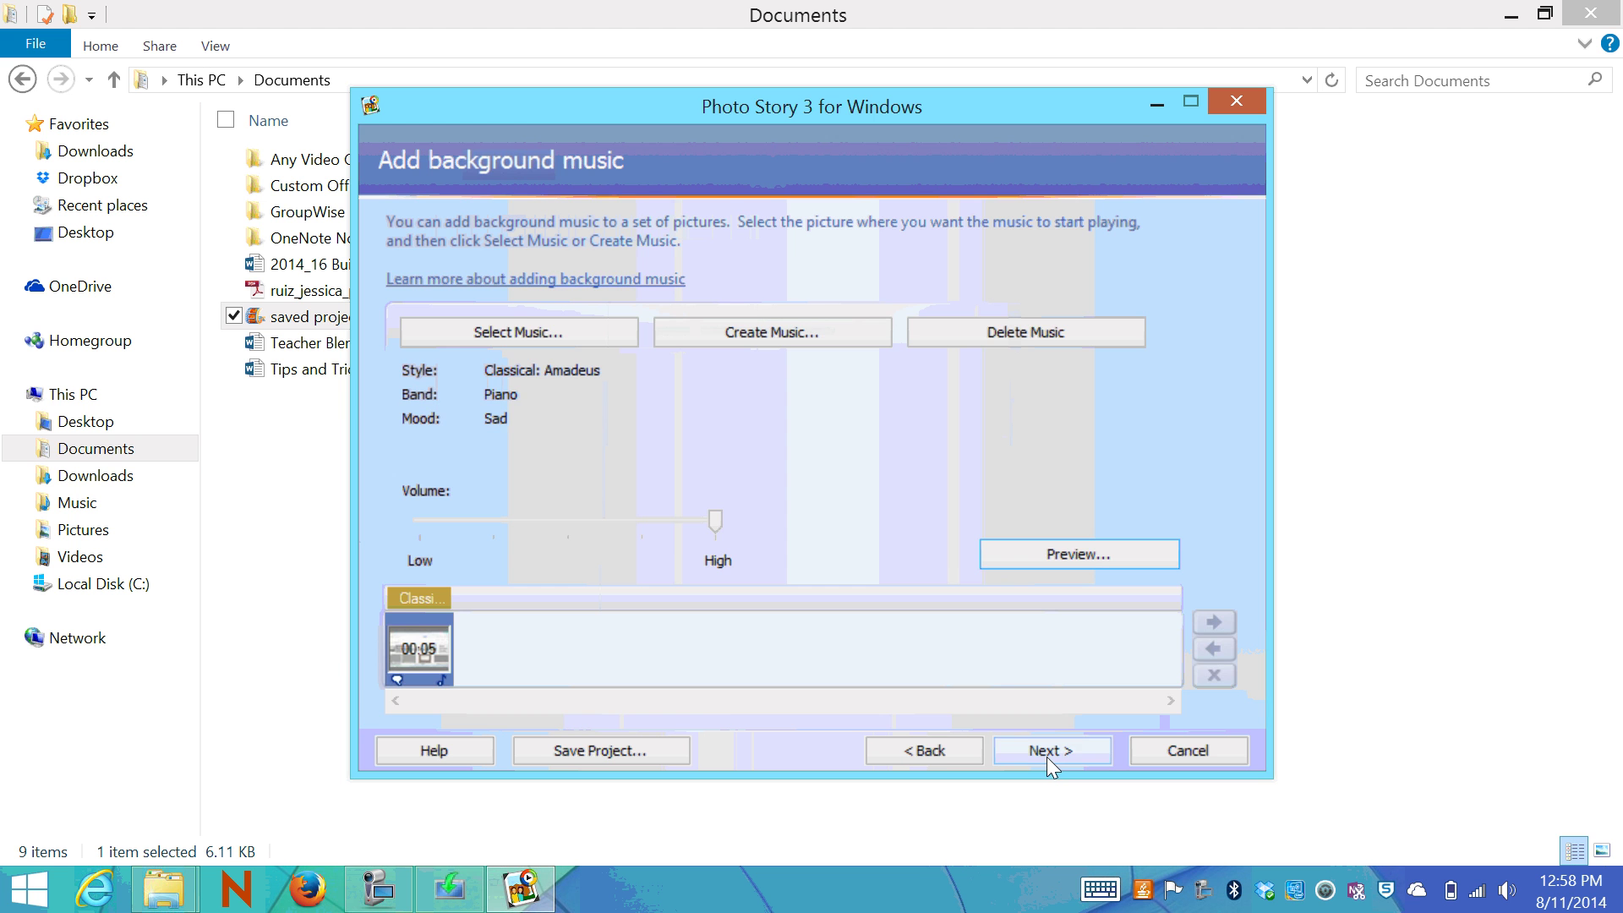
Save the story for playback on the computer as PhotoStory2.wmv in the Videos folder, and view the finished video.
left_click(1046, 752)
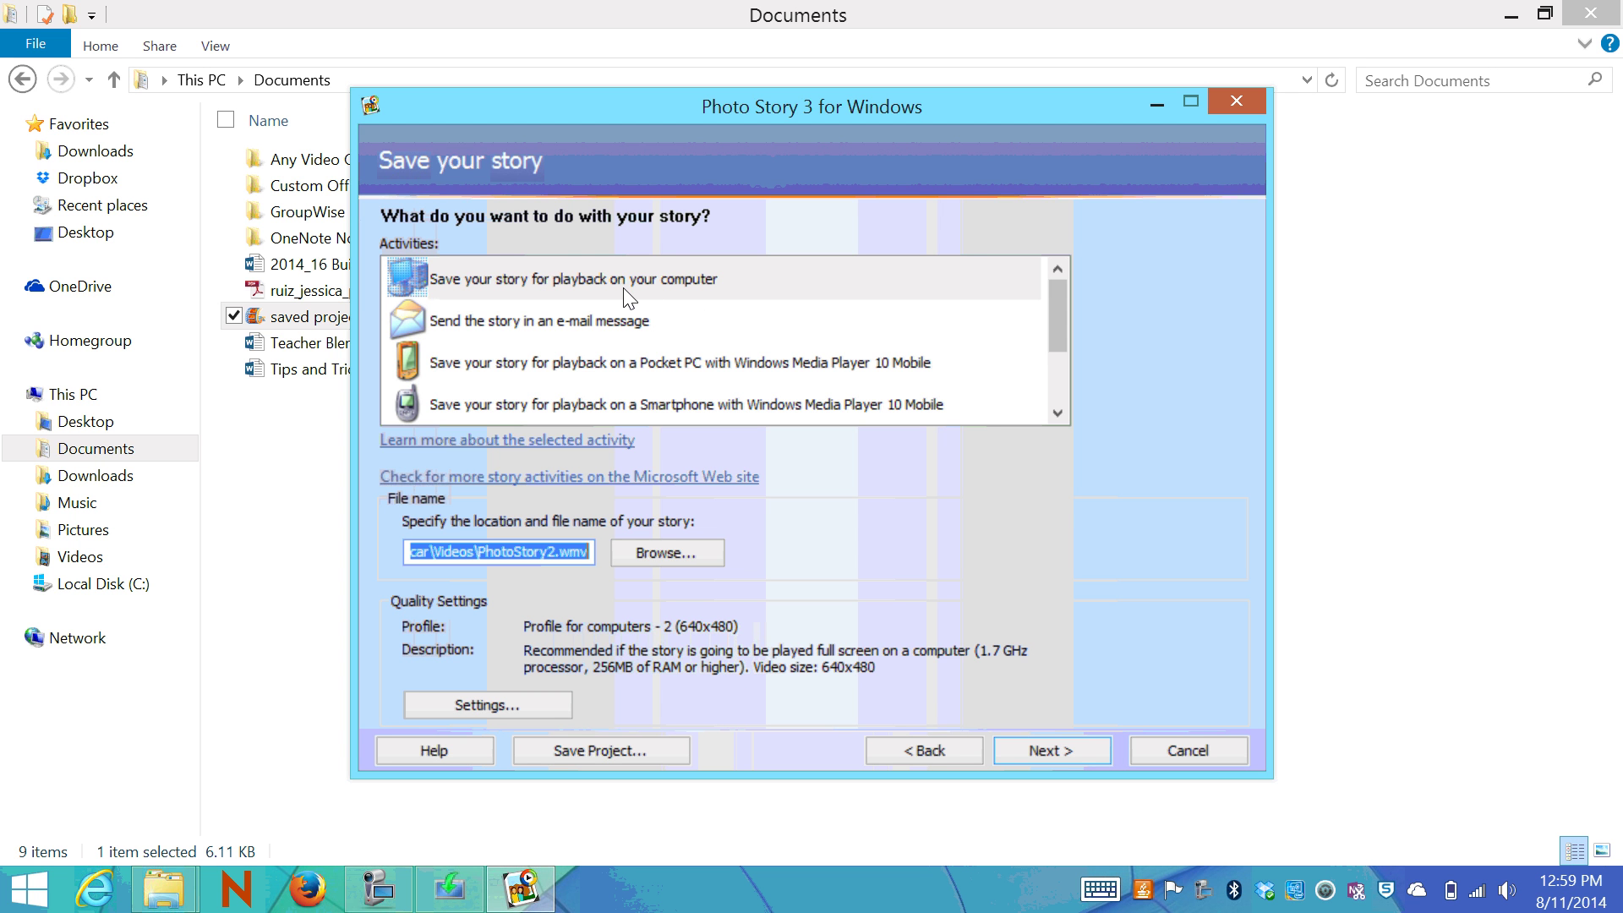
left_click(1068, 753)
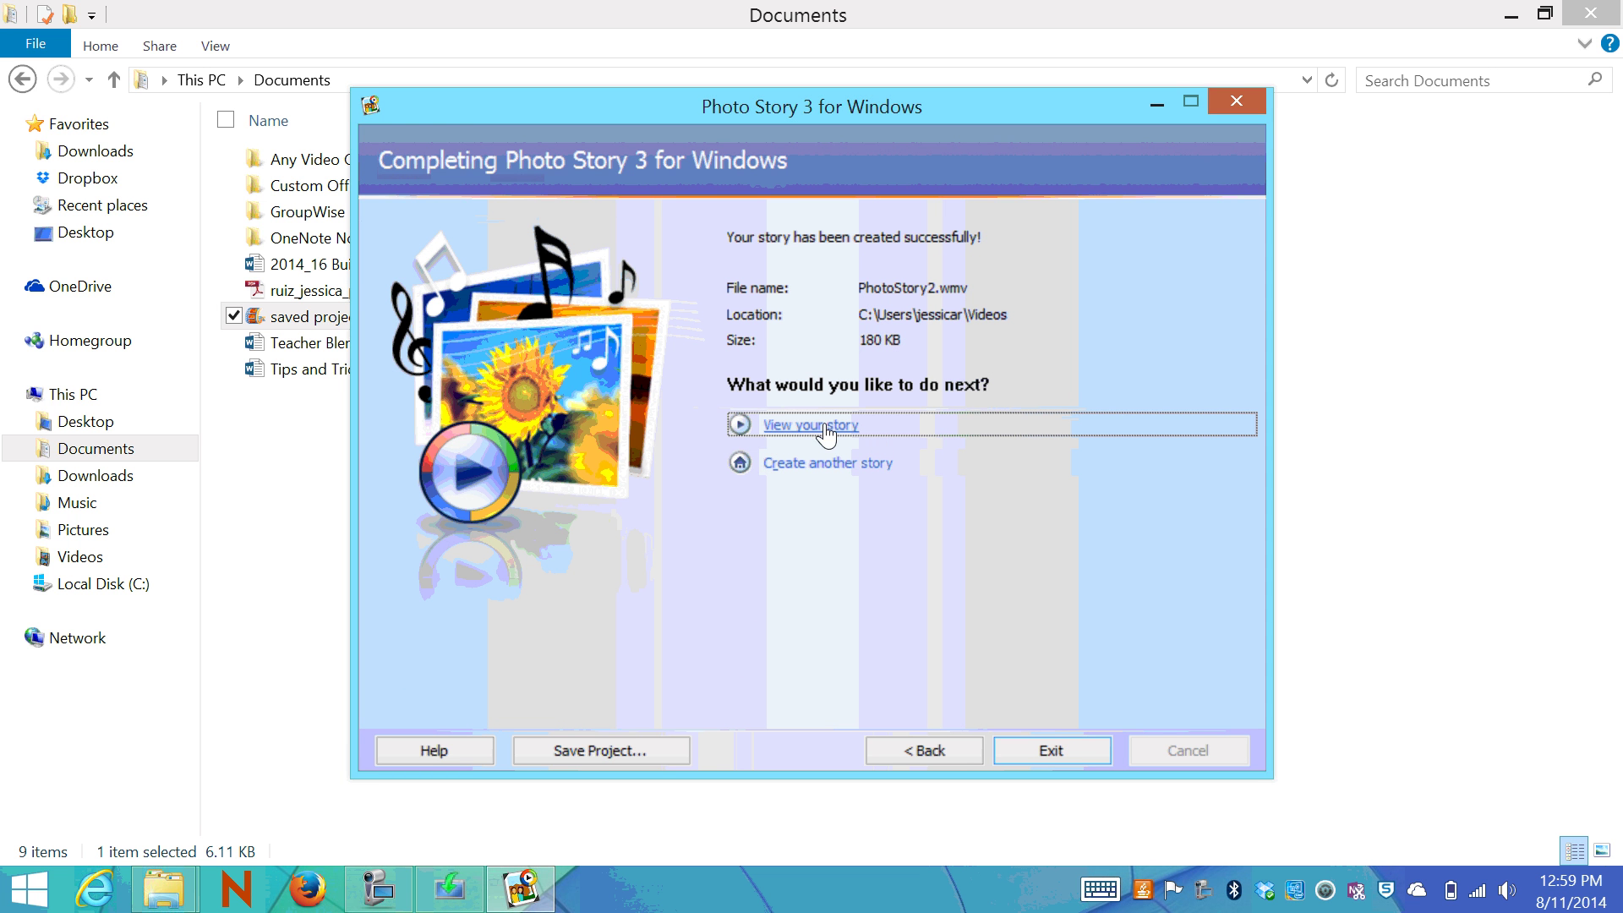
left_click(825, 426)
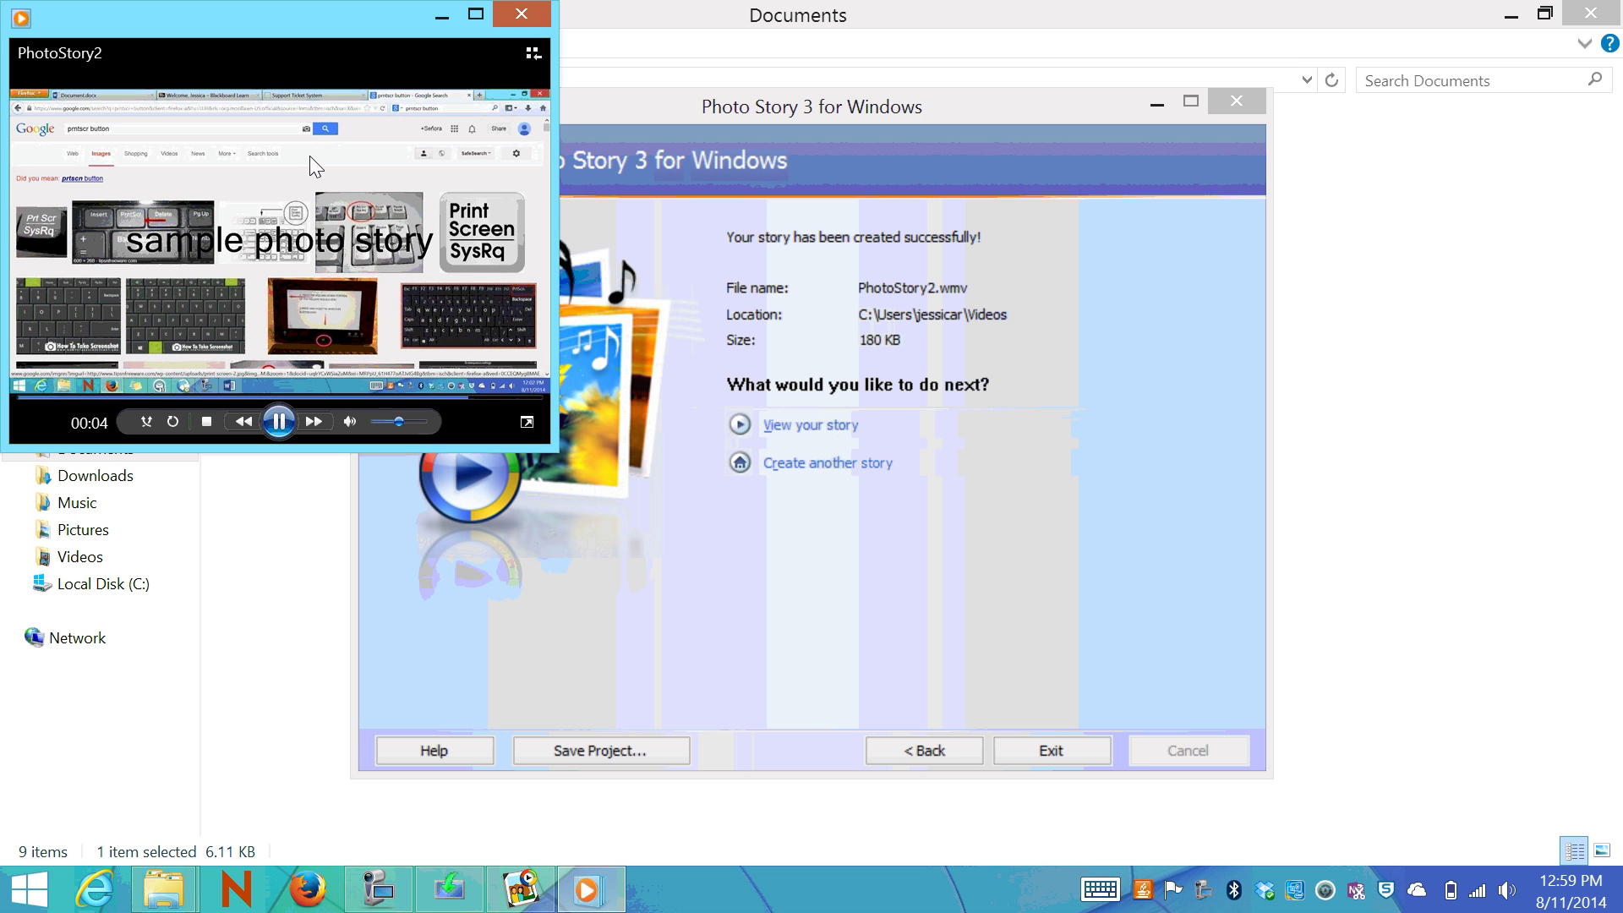
left_click(523, 12)
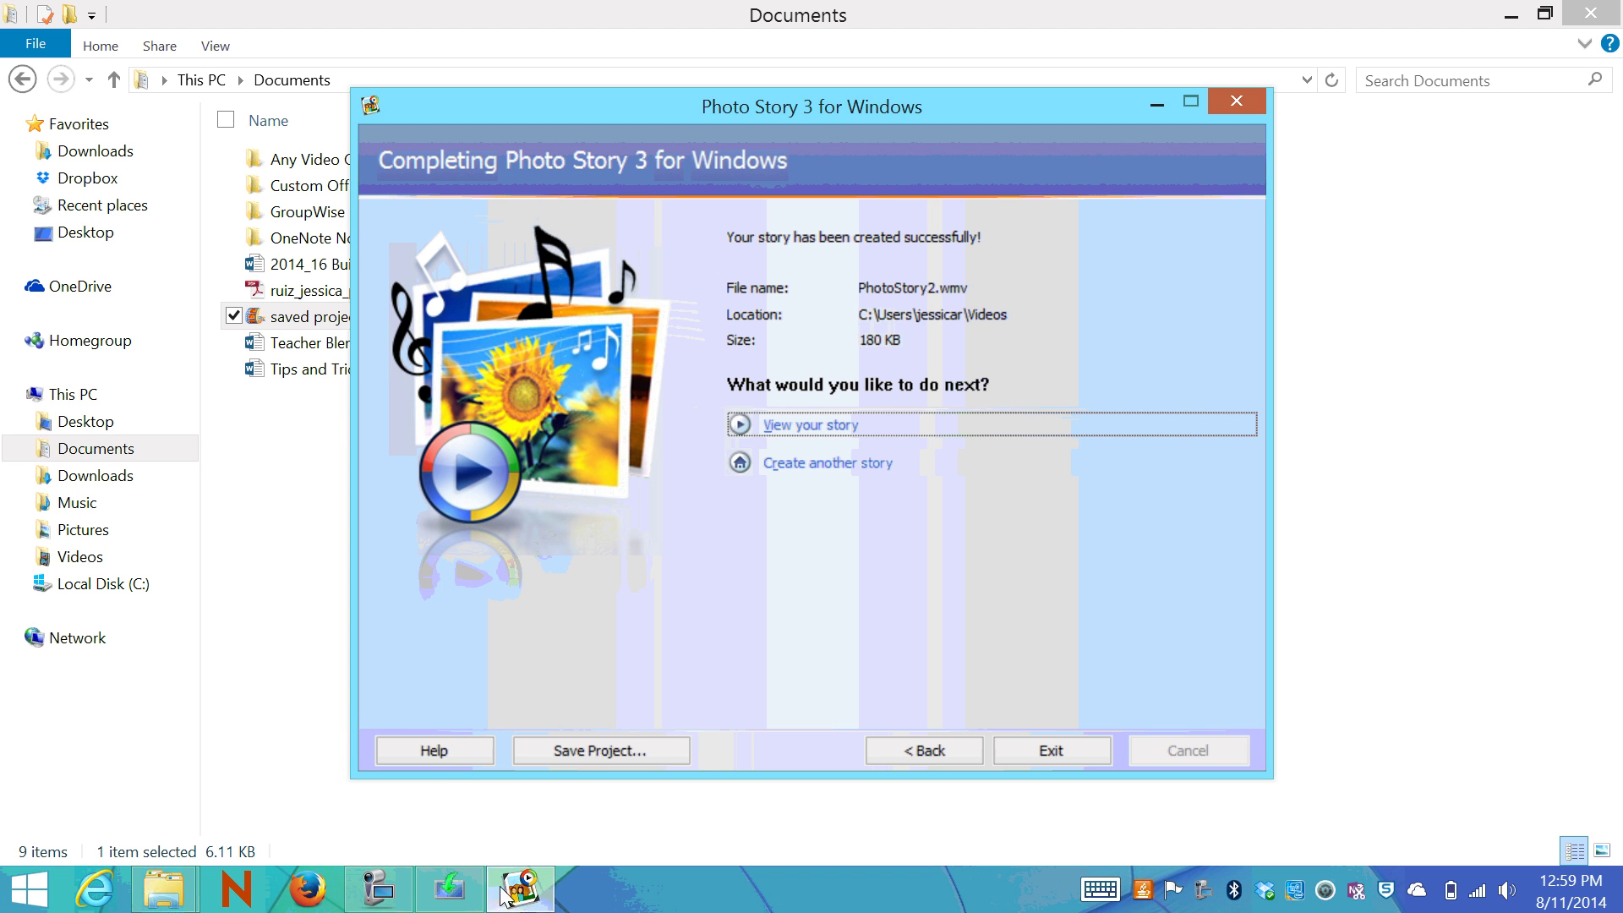
left_click(379, 892)
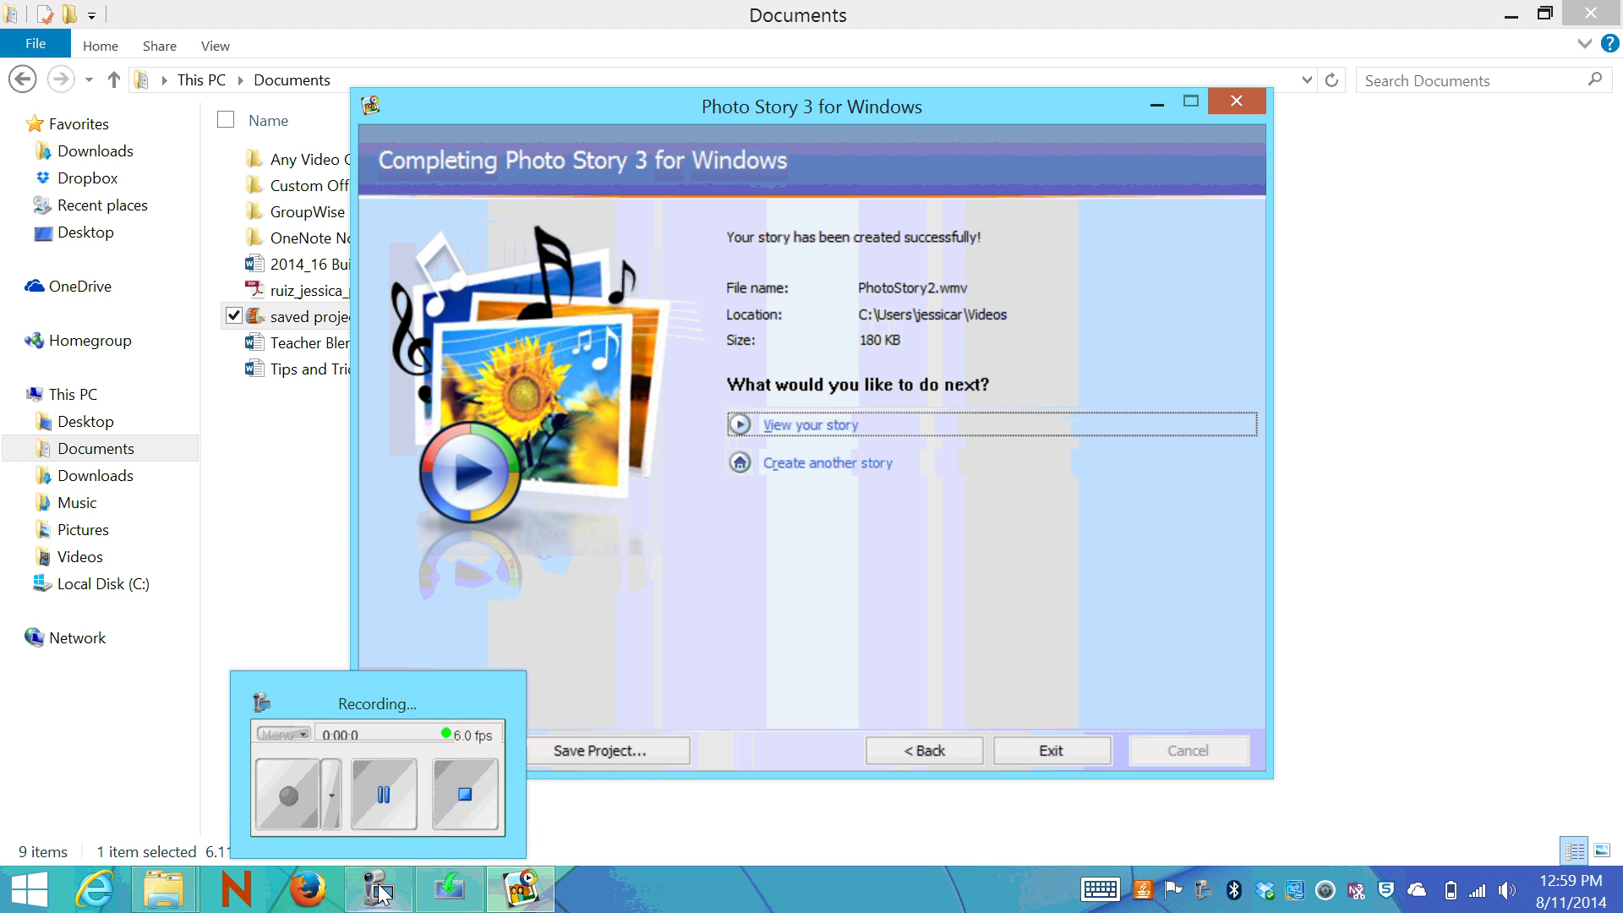